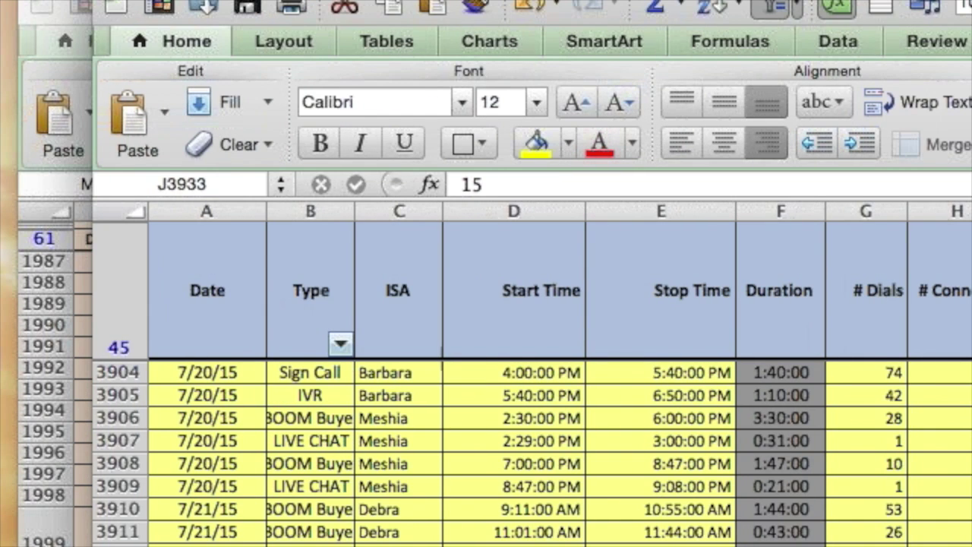
Scroll the call log up to the 7/20/15 entries starting at row 3897
{"action": "scroll", "coordinate": [531, 448], "scroll_direction": "up", "scroll_amount": 3}
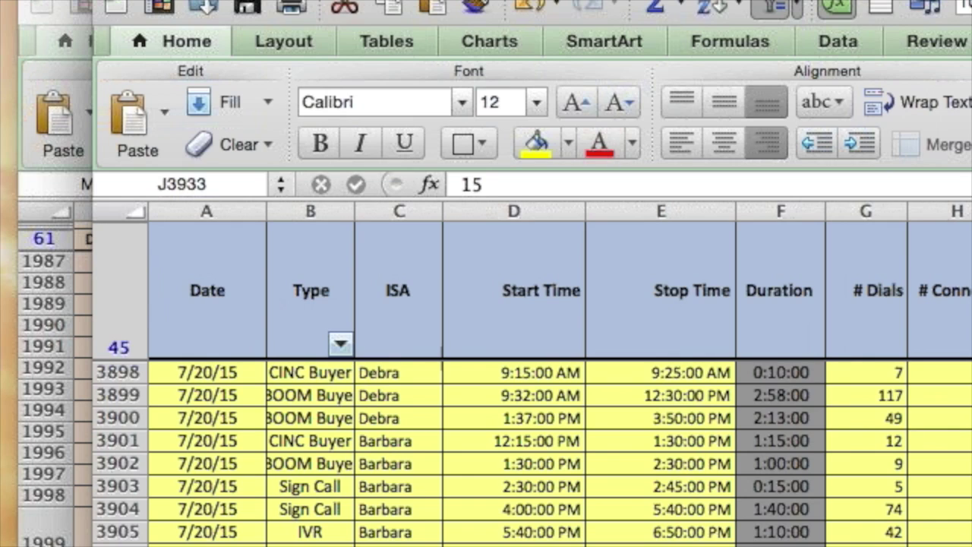
Select the whole Date column A, then bring up the Type column's sort and filter options
{"action": "scroll", "coordinate": [442, 357], "scroll_direction": "up", "scroll_amount": 1}
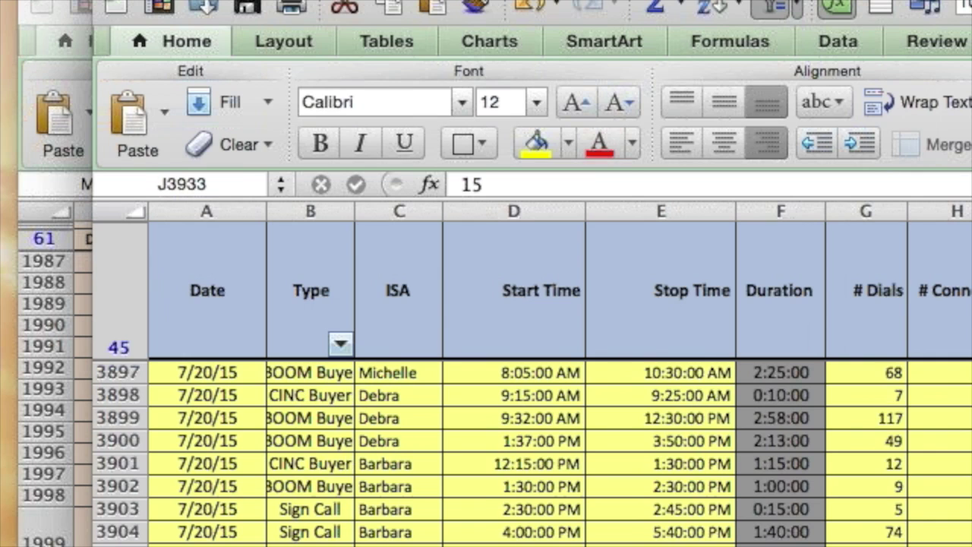
{"action": "left_click", "coordinate": [248, 243]}
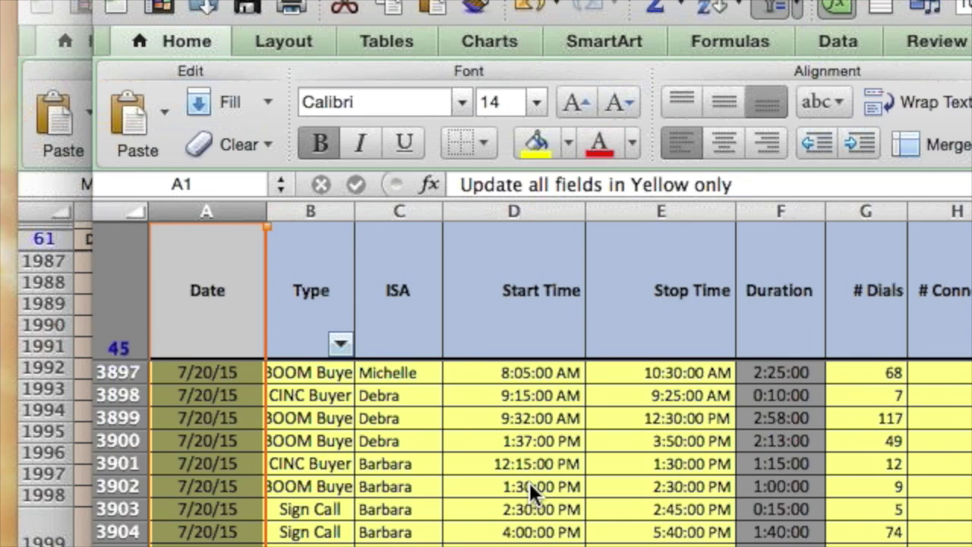
{"action": "left_click", "coordinate": [340, 344]}
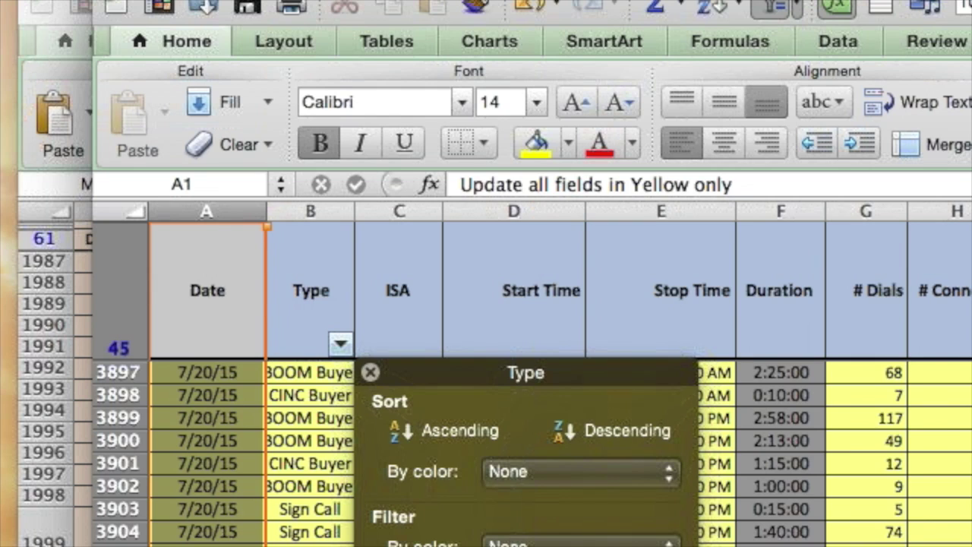
Dismiss the Type filter panel and review row 3897's ISA name list, keeping Michelle
{"action": "left_click", "coordinate": [370, 372]}
{"action": "left_click", "coordinate": [423, 338]}
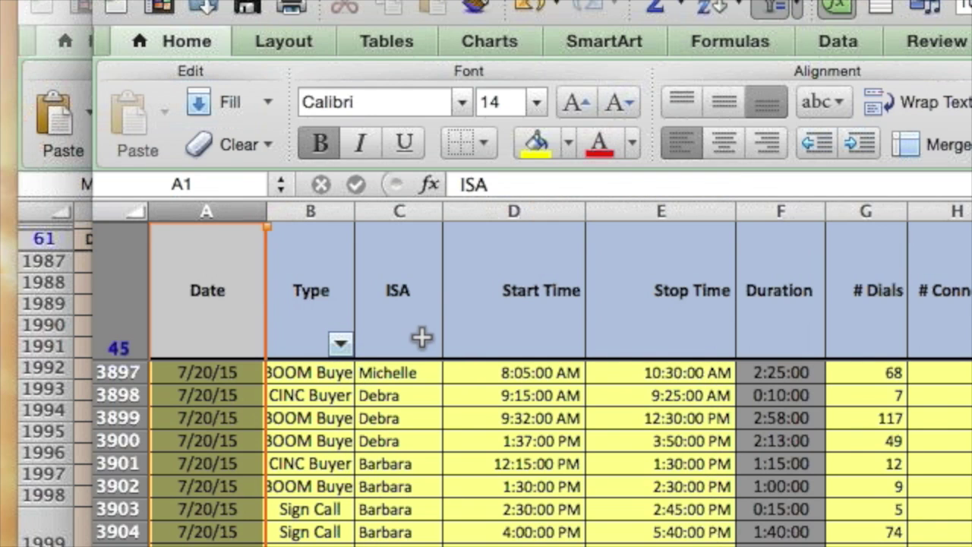
{"action": "left_click", "coordinate": [455, 344]}
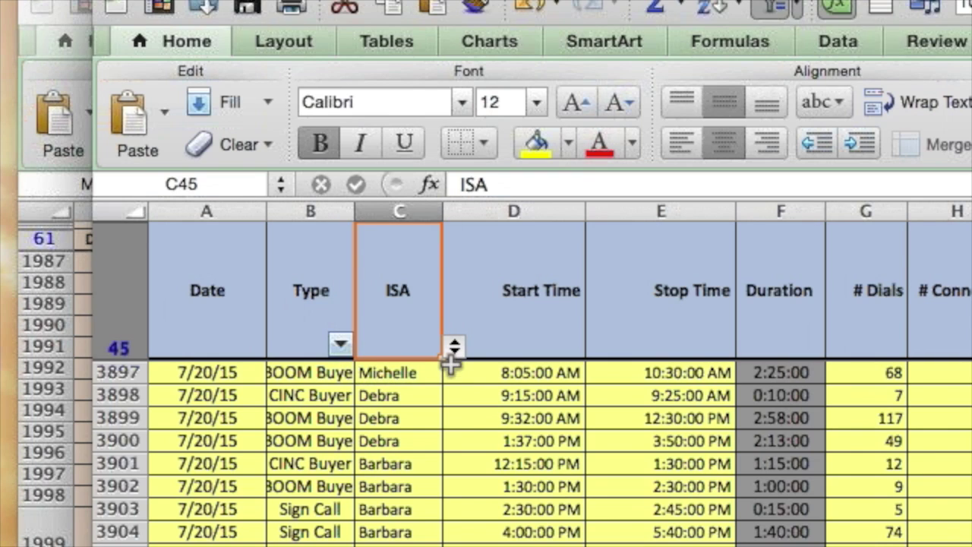
{"action": "left_click", "coordinate": [407, 375]}
{"action": "left_click", "coordinate": [456, 372]}
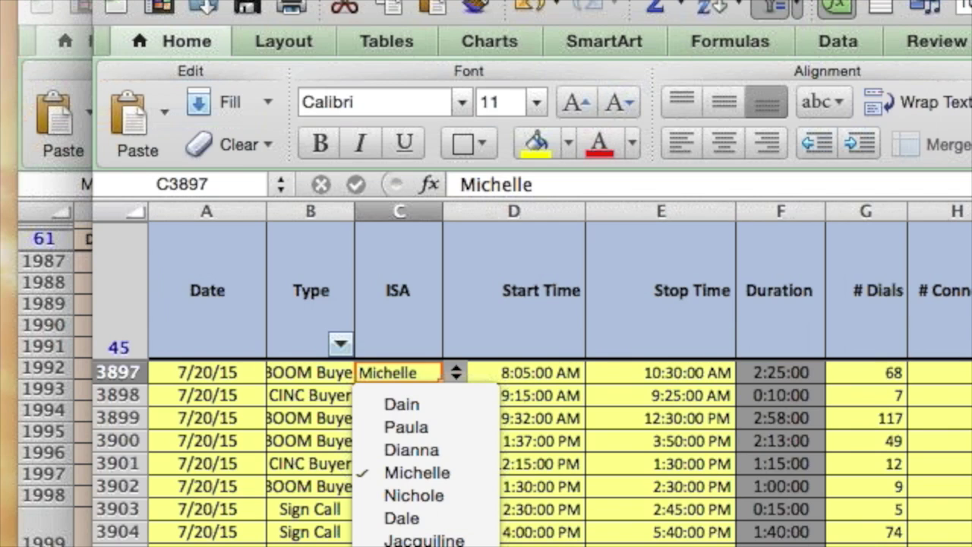
{"action": "key", "text": "Escape"}
{"action": "left_click", "coordinate": [514, 543]}
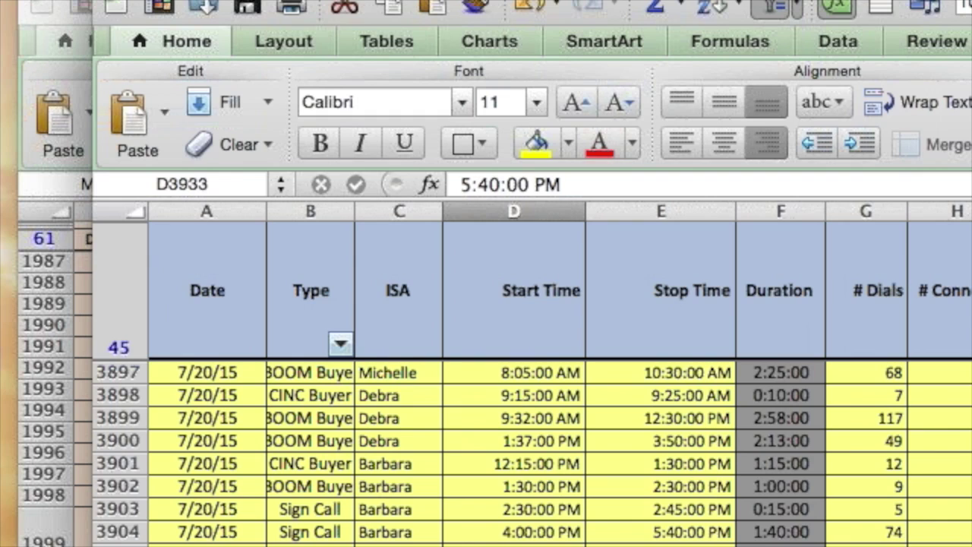
Leave the last entry's 5:40:00 PM start time and begin editing its 8:50:00 PM stop time
{"action": "key", "text": "F2"}
{"action": "key", "text": "shift+Home"}
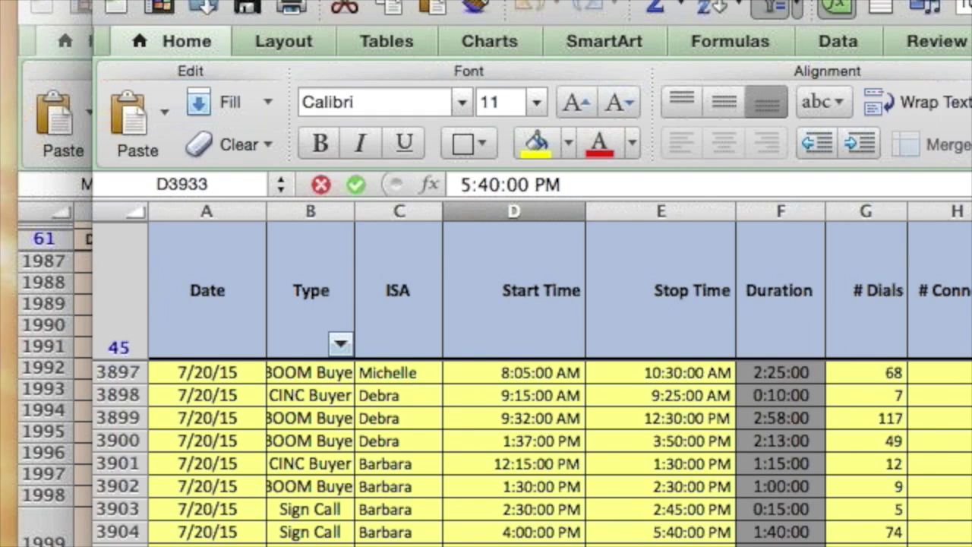
{"action": "key", "text": "Tab"}
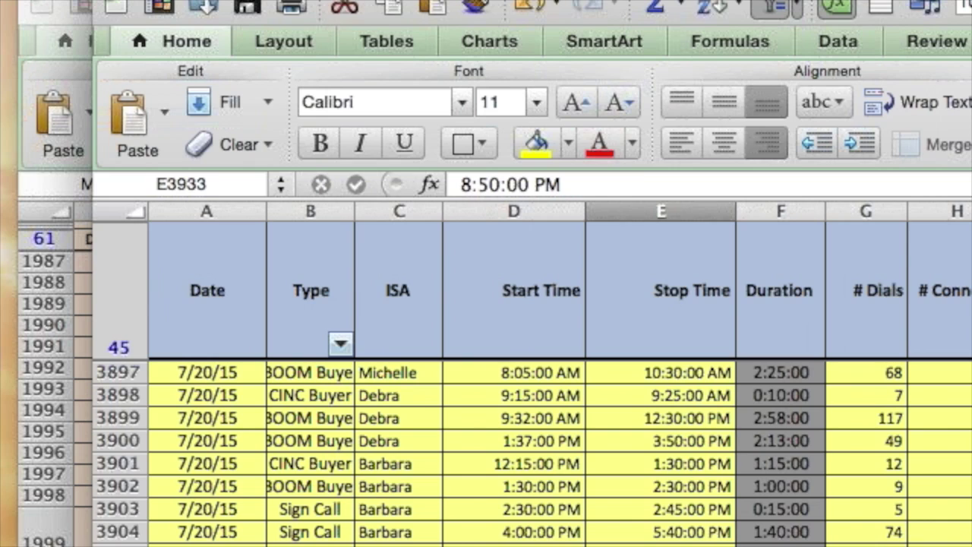
{"action": "key", "text": "F2"}
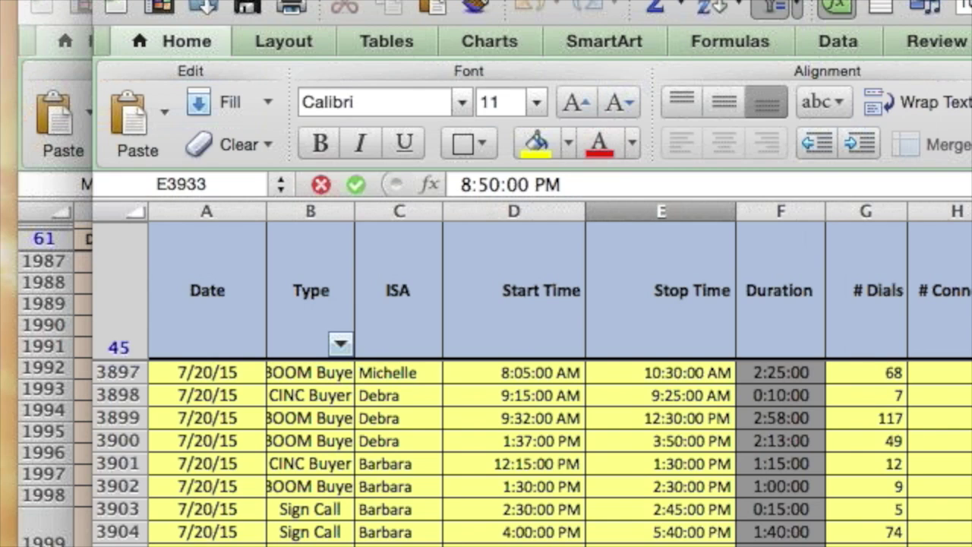
Commit the 8:50:00 PM stop time and move along row 3933 to J3933's value 15
{"action": "key", "text": "Tab"}
{"action": "key", "text": "Tab"}
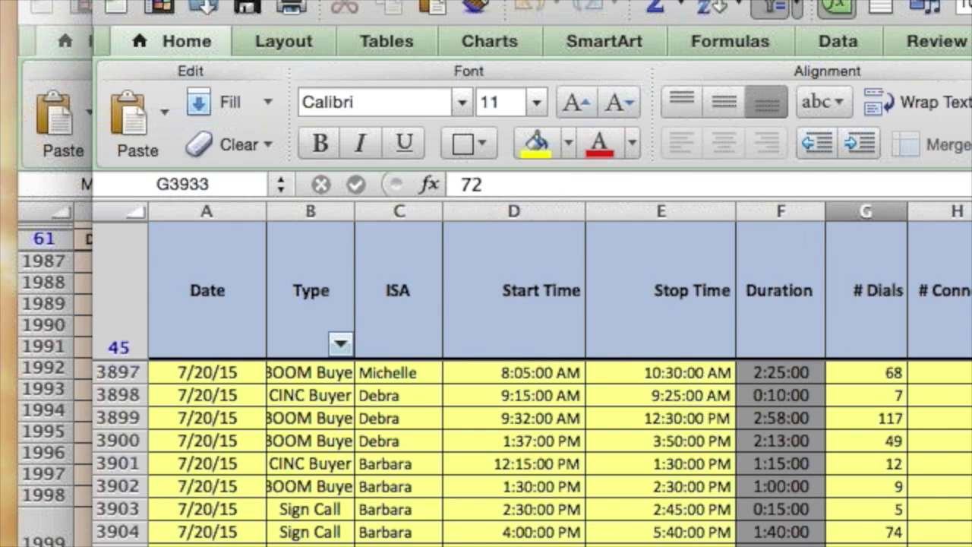
{"action": "scroll", "coordinate": [486, 448], "scroll_direction": "up", "scroll_amount": 1}
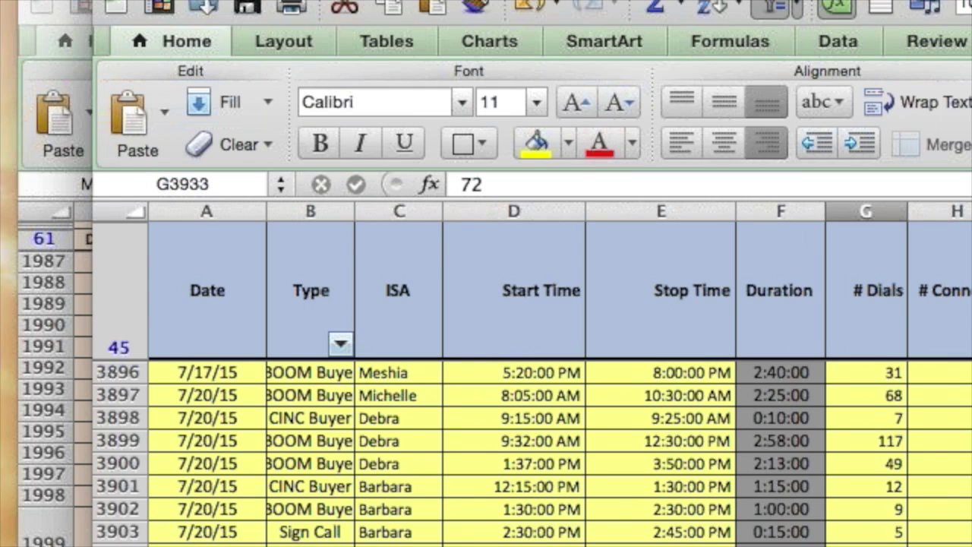
{"action": "scroll", "coordinate": [486, 448], "scroll_direction": "down", "scroll_amount": 1}
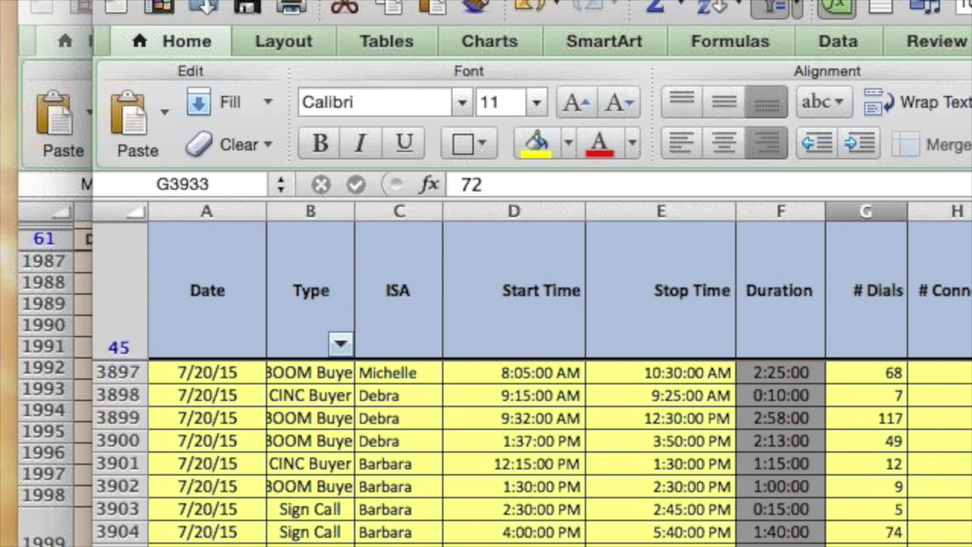
{"action": "key", "text": "Right"}
{"action": "key", "text": "Right"}
{"action": "key", "text": "Right"}
{"action": "key", "text": "Left"}
{"action": "key", "text": "Left"}
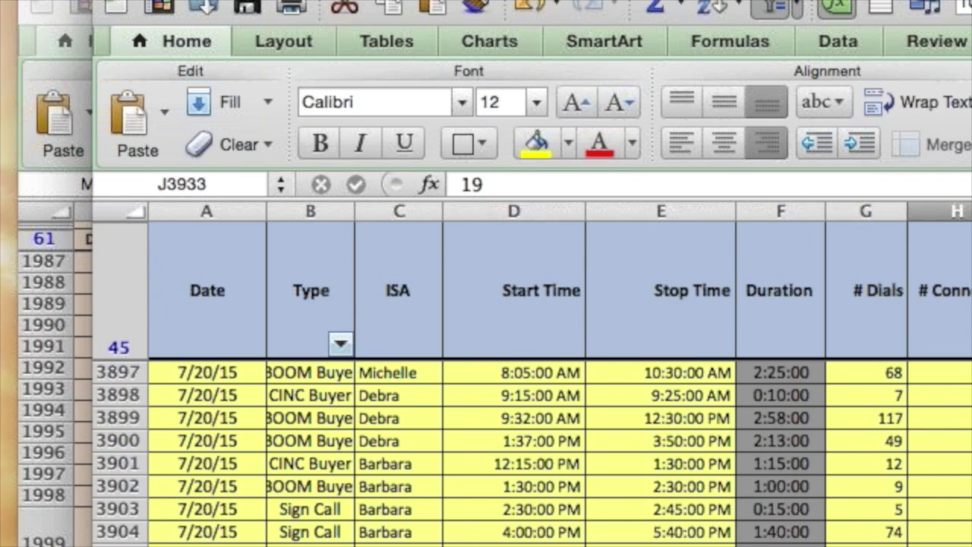
{"action": "key", "text": "Right"}
{"action": "key", "text": "Right"}
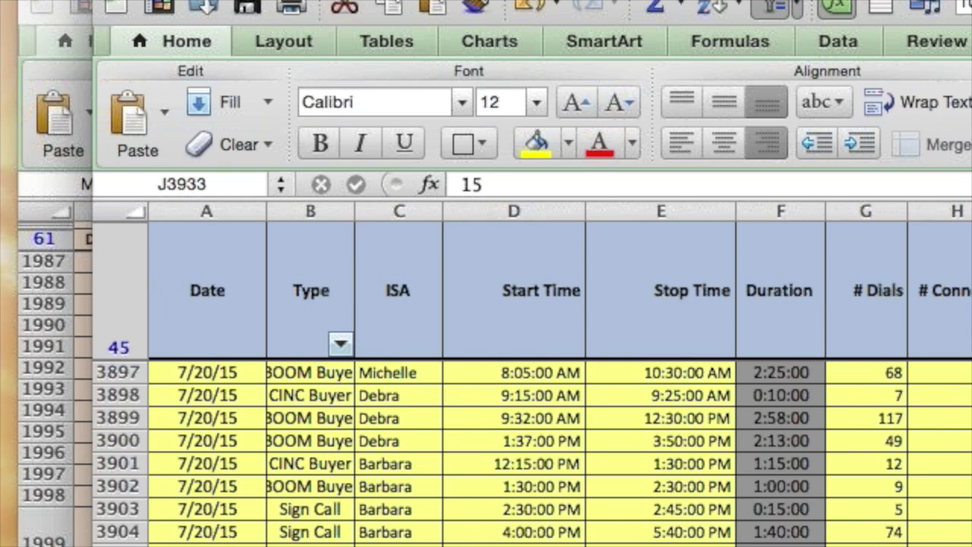
{"action": "left_click", "coordinate": [968, 211]}
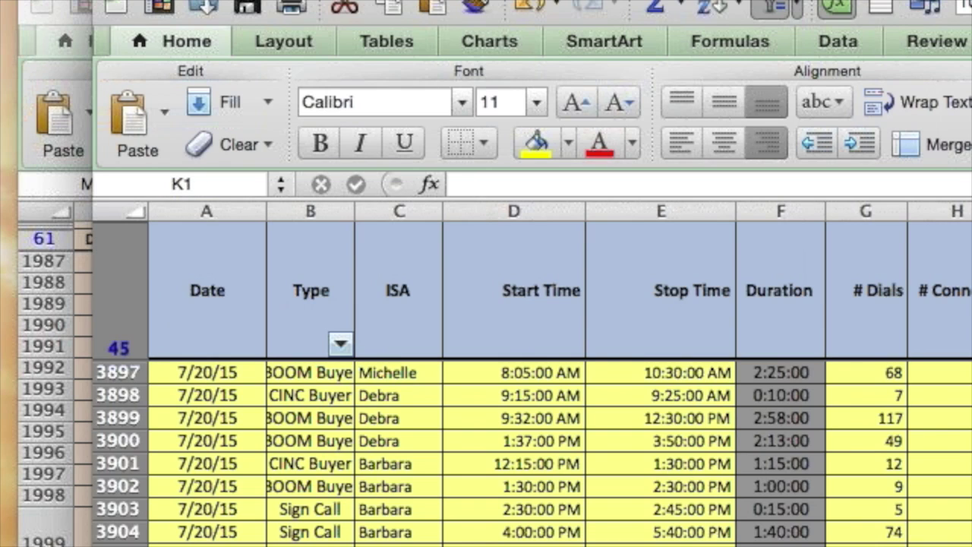
{"action": "left_click", "coordinate": [968, 211]}
{"action": "left_click", "coordinate": [968, 211]}
{"action": "key", "text": "super+Tab"}
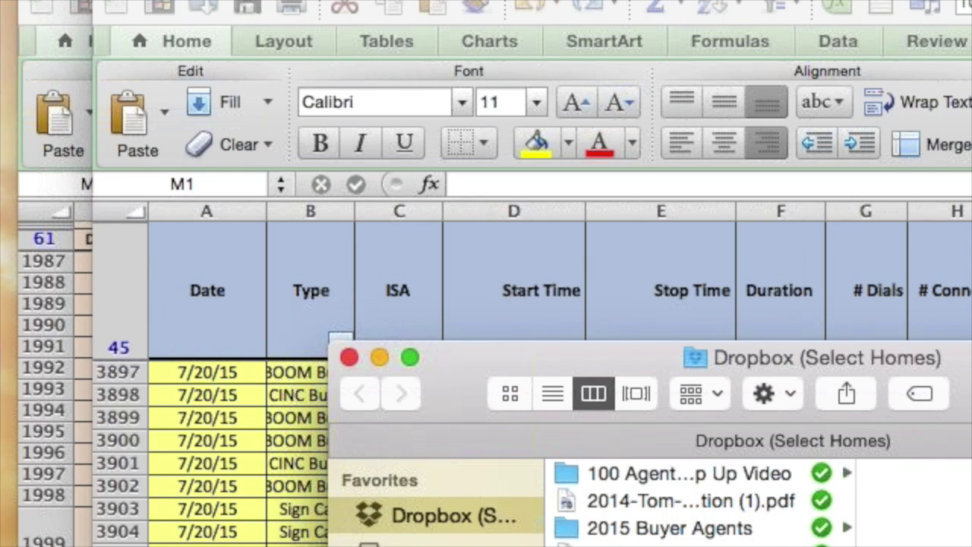
Browse Coaching Clients > Buyer Agents into an agent's October folder and reveal its files
{"action": "scroll", "coordinate": [704, 501], "scroll_direction": "down", "scroll_amount": 1}
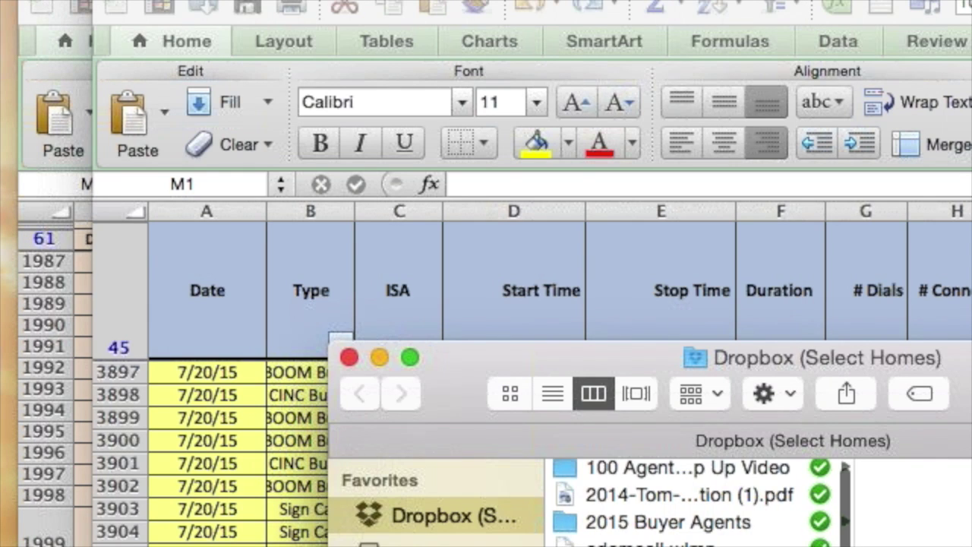
{"action": "left_click", "coordinate": [668, 544]}
{"action": "left_click", "coordinate": [661, 542]}
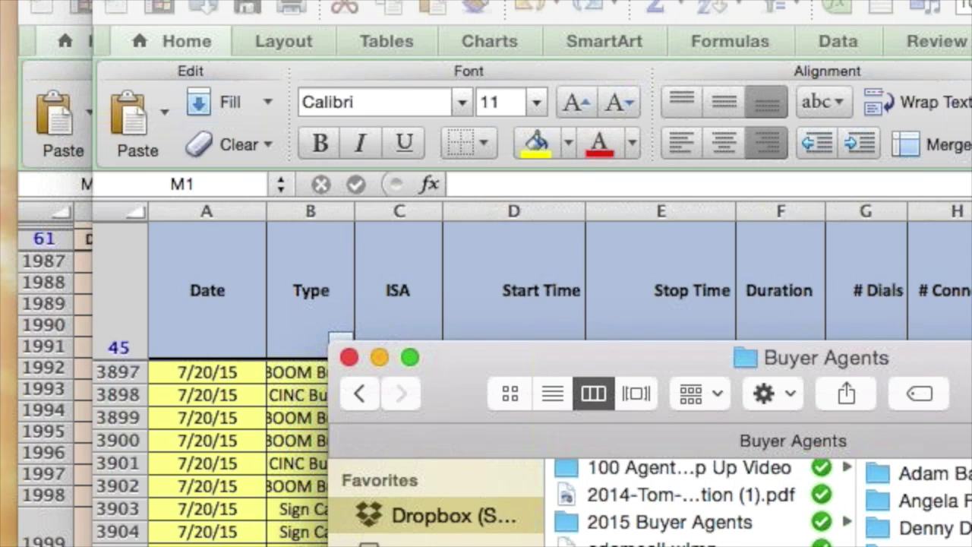
{"action": "key", "text": "j"}
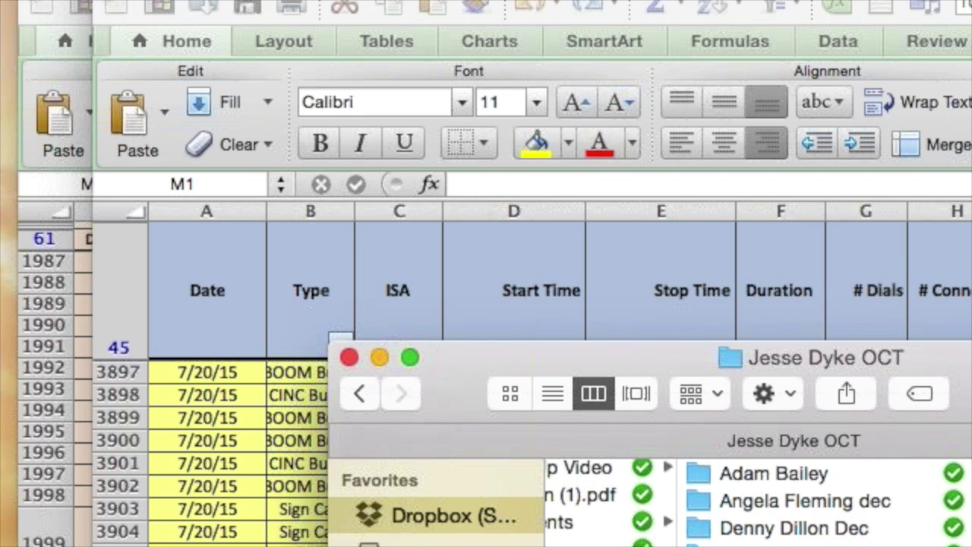
{"action": "scroll", "coordinate": [758, 501], "scroll_direction": "left", "scroll_amount": 3}
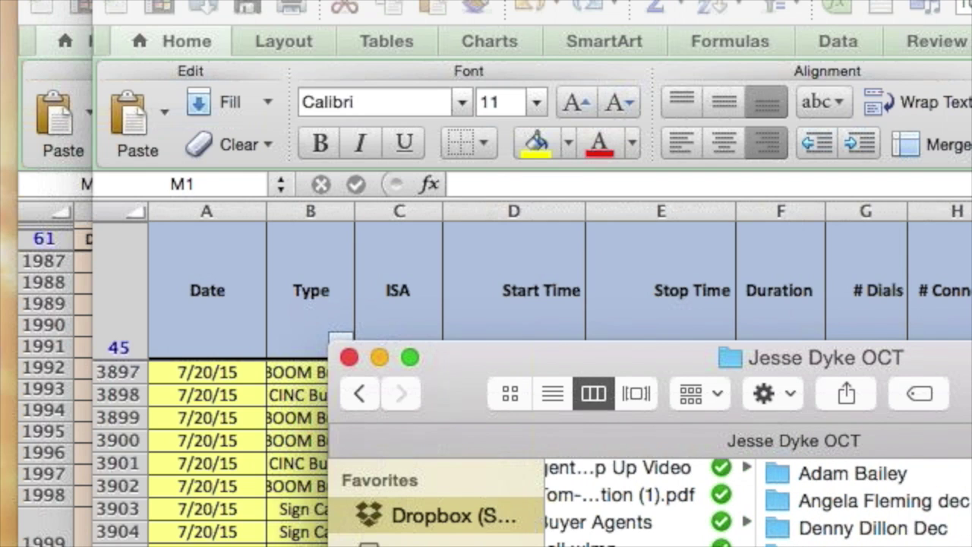
{"action": "scroll", "coordinate": [757, 502], "scroll_direction": "right", "scroll_amount": 3}
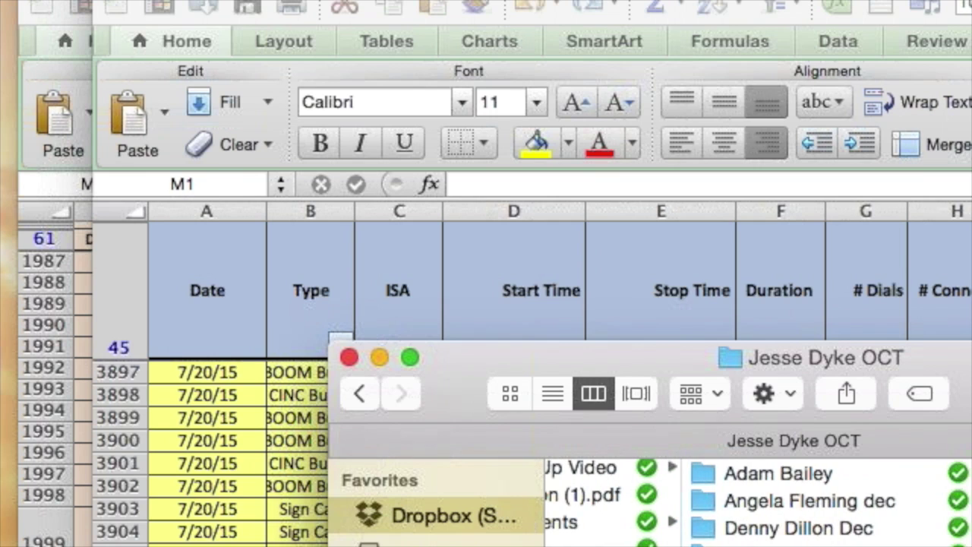
{"action": "scroll", "coordinate": [758, 501], "scroll_direction": "right", "scroll_amount": 3}
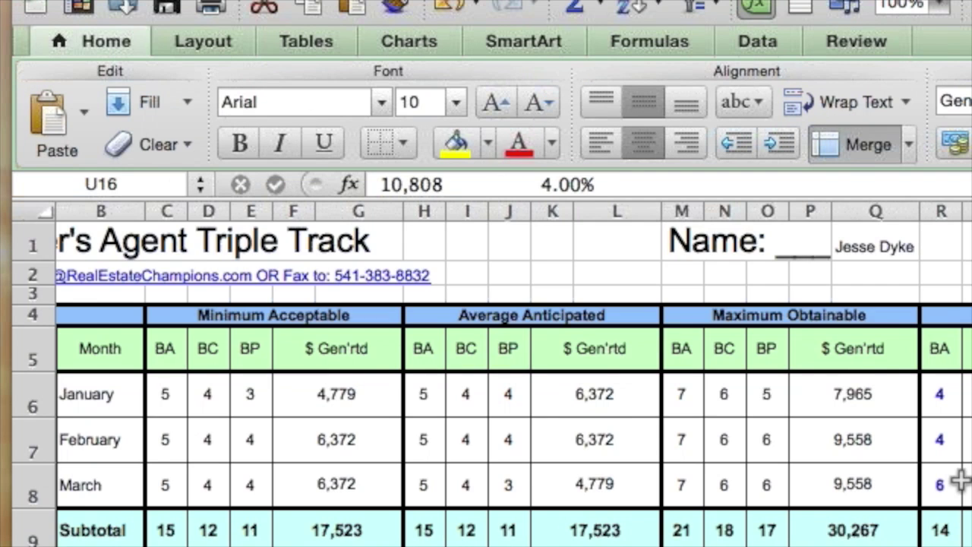
Check the Buyer's Agent Triple Track totals around column U, including cells U13 and U17
{"action": "scroll", "coordinate": [423, 527], "scroll_direction": "left", "scroll_amount": 3}
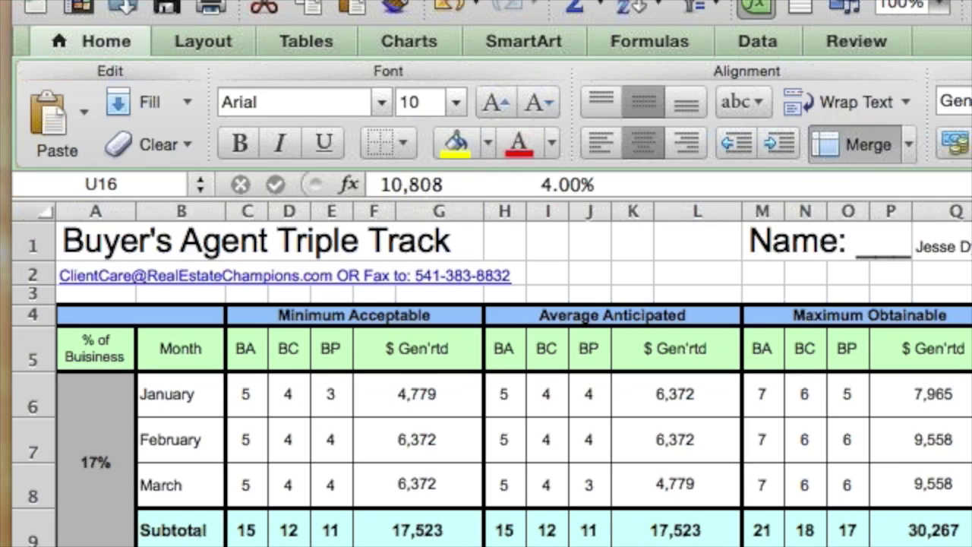
{"action": "key", "text": "ctrl+Up"}
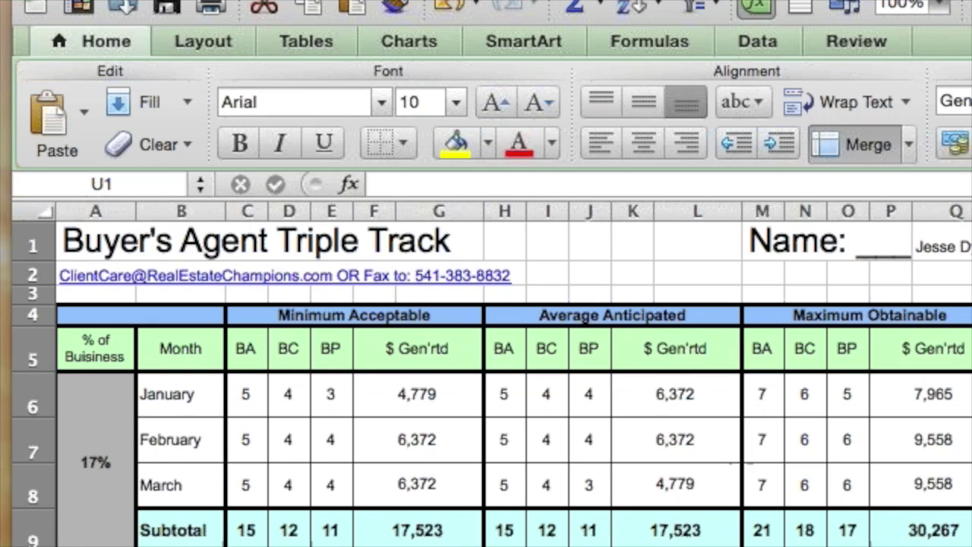
{"action": "key", "text": "Right"}
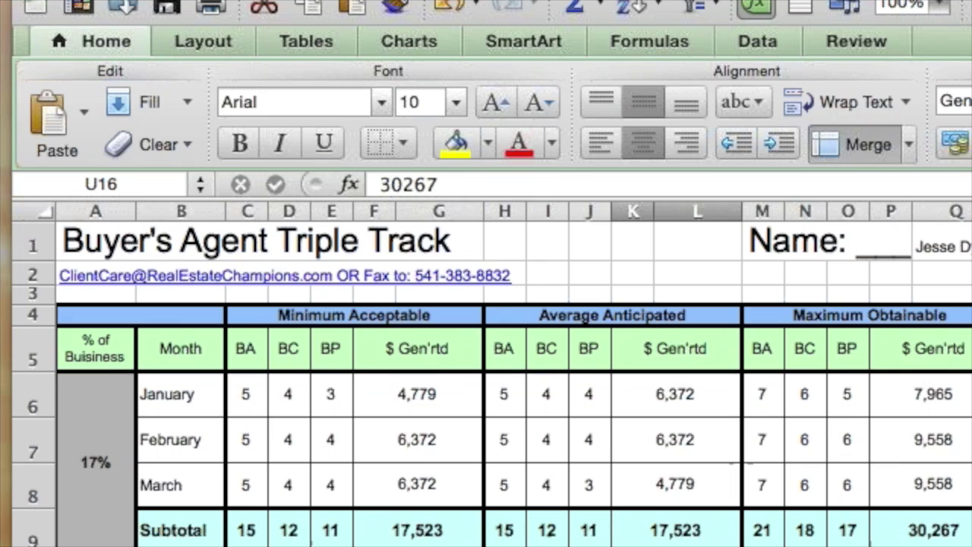
{"action": "key", "text": "Up"}
{"action": "key", "text": "Up"}
{"action": "key", "text": "Up"}
{"action": "key", "text": "Down"}
{"action": "key", "text": "Down"}
{"action": "key", "text": "Down"}
{"action": "key", "text": "Down"}
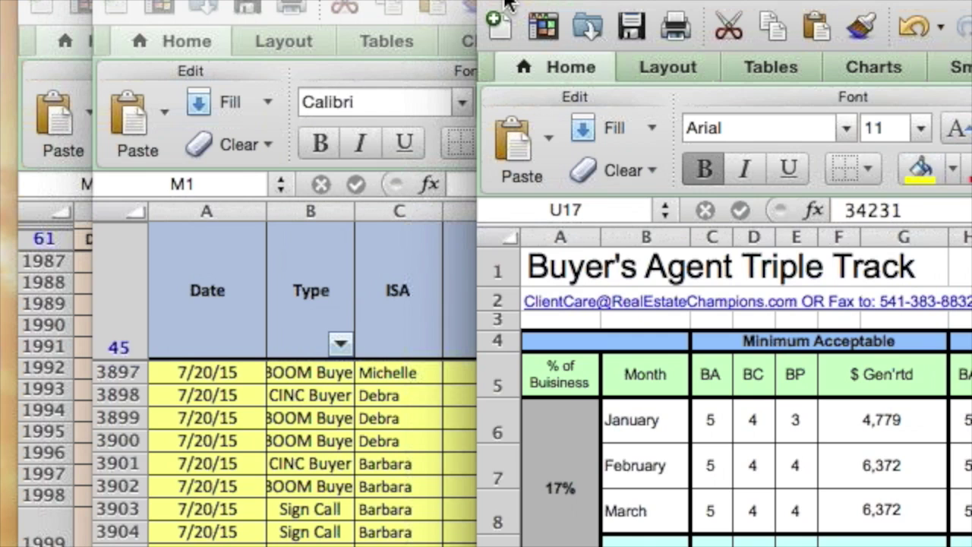
Close the Triple Track workbook and open the first agent folder under Dropbox's Buyer Agents
{"action": "left_click", "coordinate": [505, 3]}
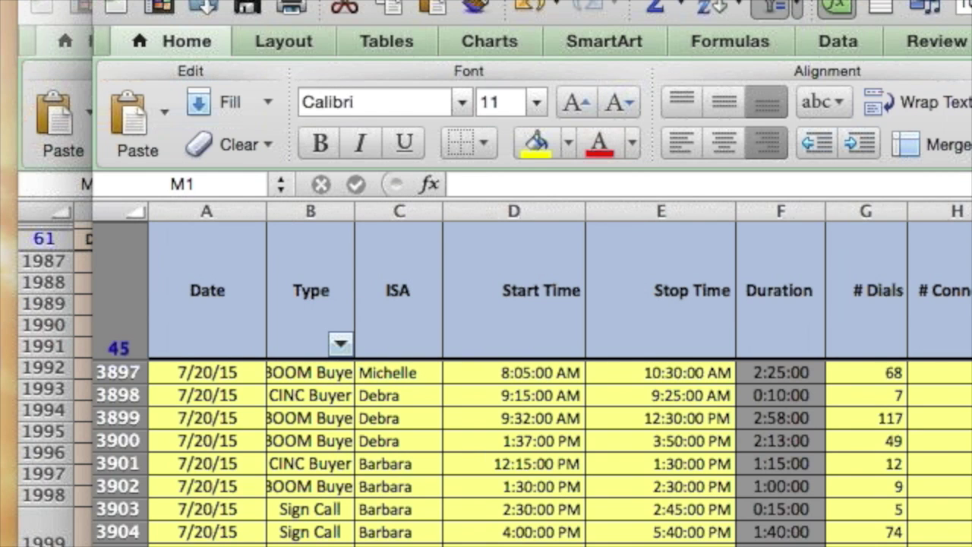
{"action": "key", "text": "super+Tab"}
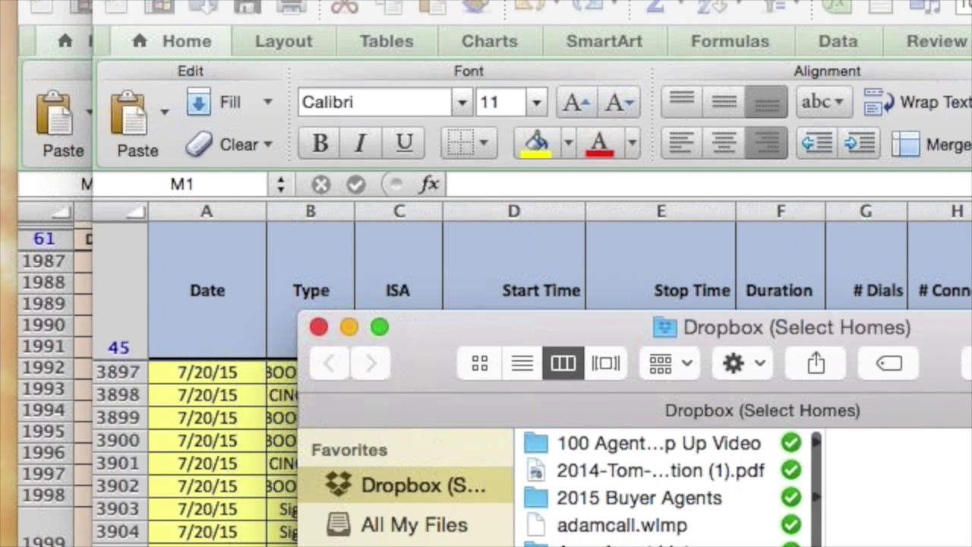
{"action": "key", "text": "b"}
{"action": "key", "text": "c"}
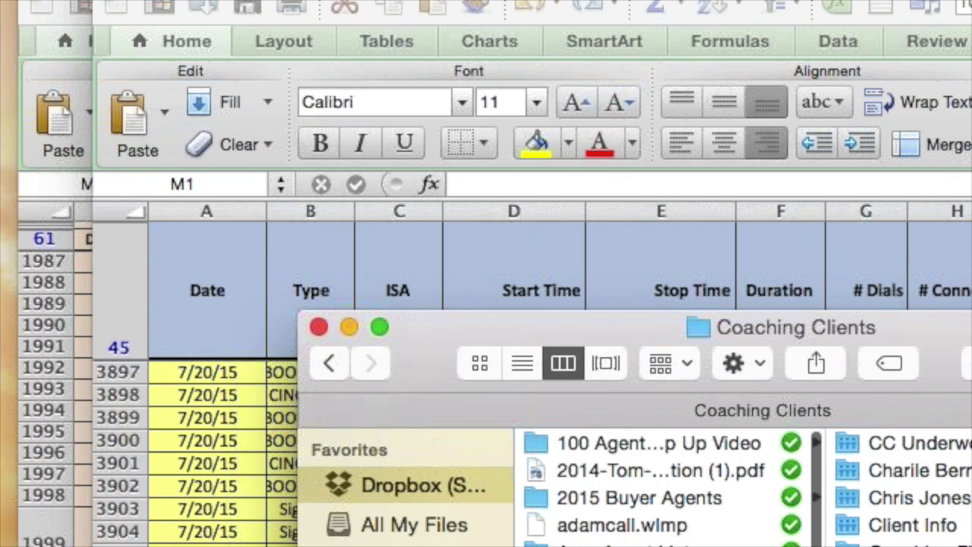
{"action": "key", "text": "r"}
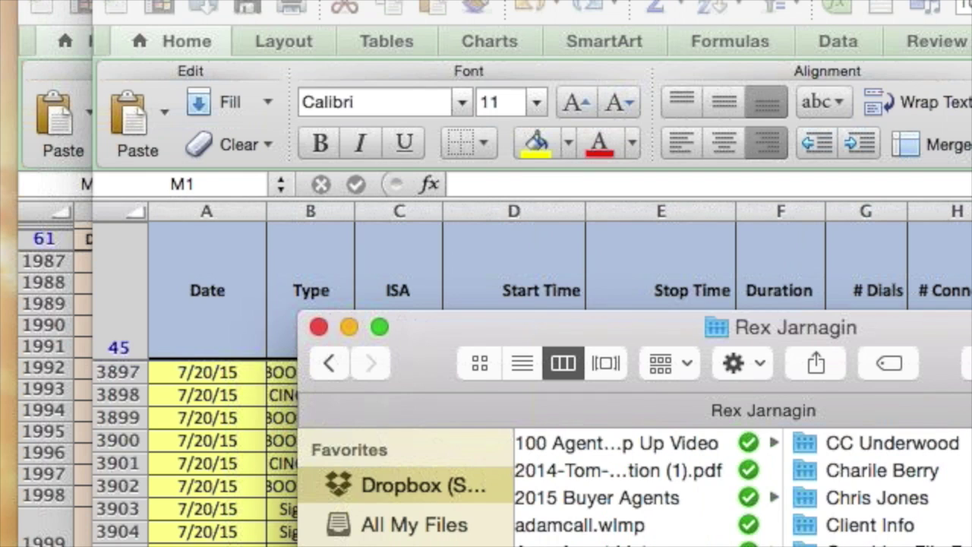
{"action": "key", "text": "b"}
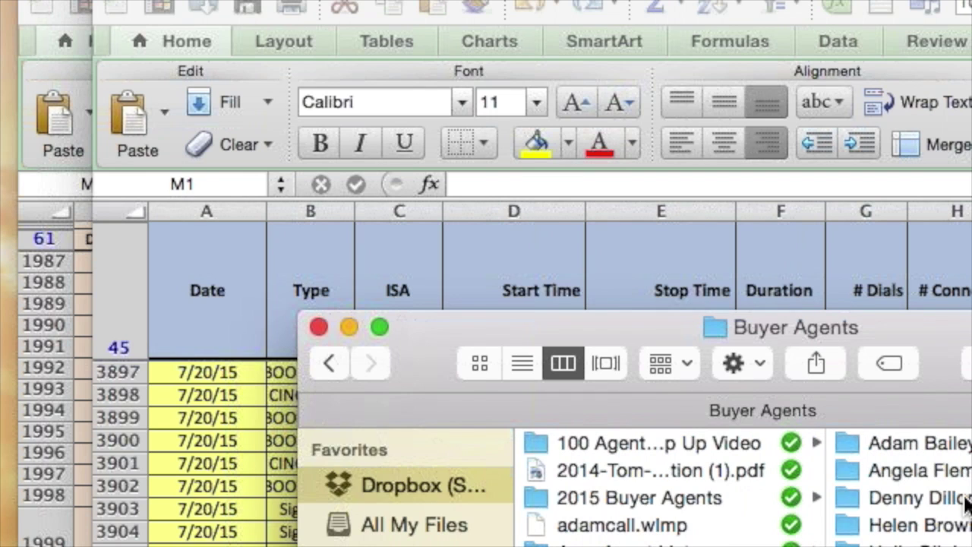
{"action": "left_click", "coordinate": [954, 448]}
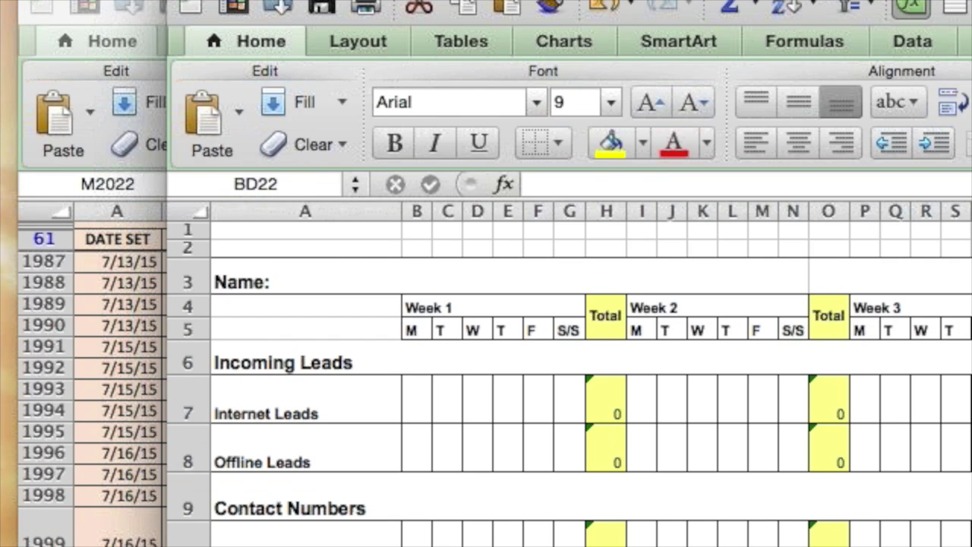
Scroll across the agent's weekly lead tracker columns for Weeks 1–6
{"action": "scroll", "coordinate": [569, 380], "scroll_direction": "right", "scroll_amount": 5}
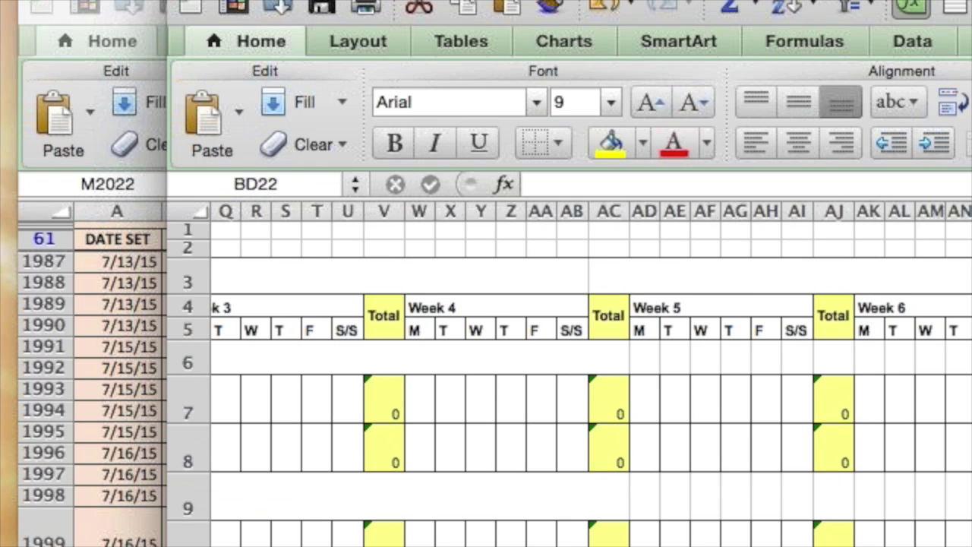
{"action": "scroll", "coordinate": [570, 380], "scroll_direction": "right", "scroll_amount": 3}
{"action": "scroll", "coordinate": [570, 380], "scroll_direction": "left", "scroll_amount": 10}
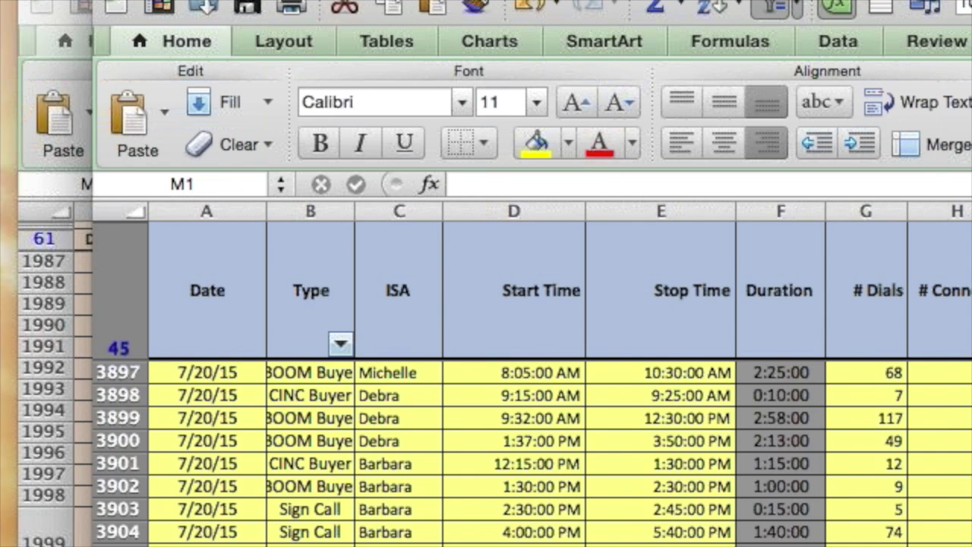
Move from the call log to the pivot summary sheet and show its Type filter choices
{"action": "scroll", "coordinate": [532, 380], "scroll_direction": "right", "scroll_amount": 10}
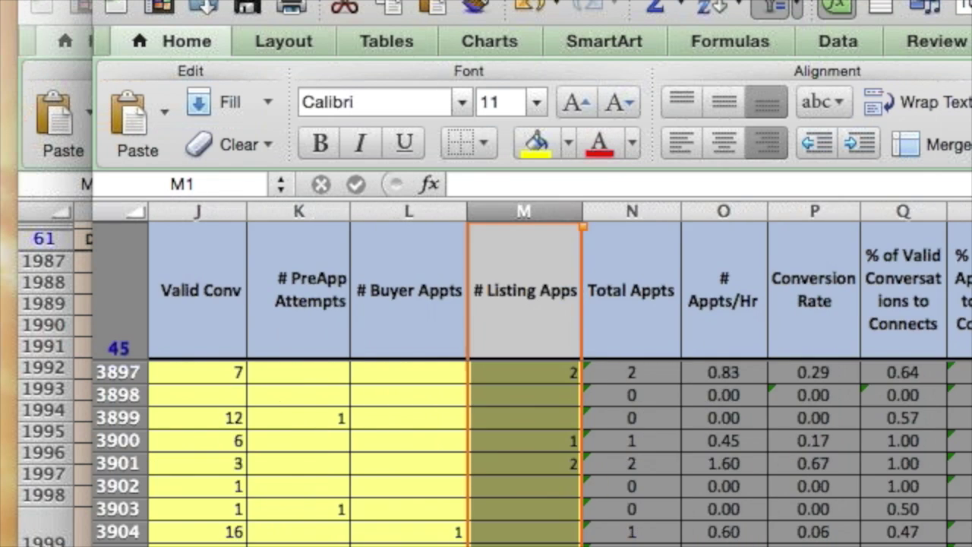
{"action": "scroll", "coordinate": [532, 380], "scroll_direction": "left", "scroll_amount": 10}
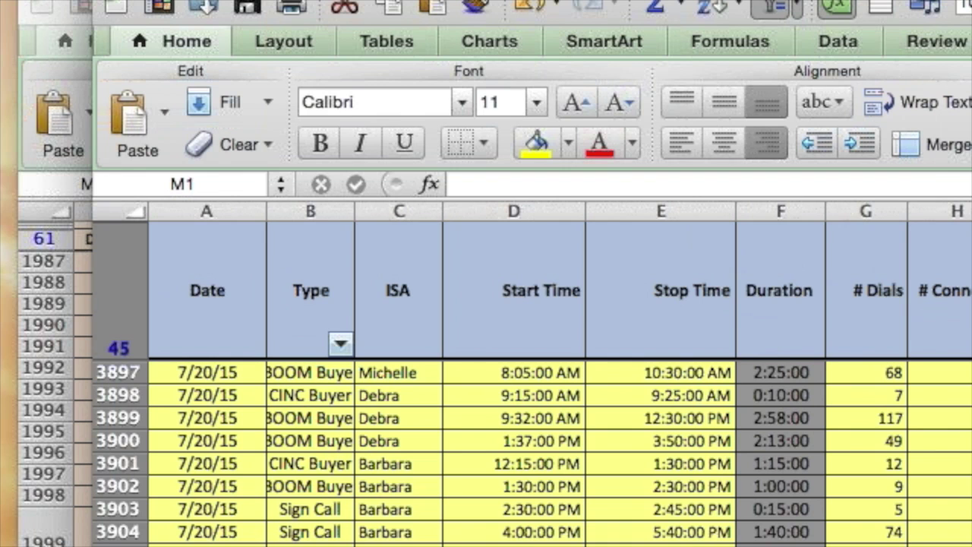
{"action": "key", "text": "ctrl+Page_Down"}
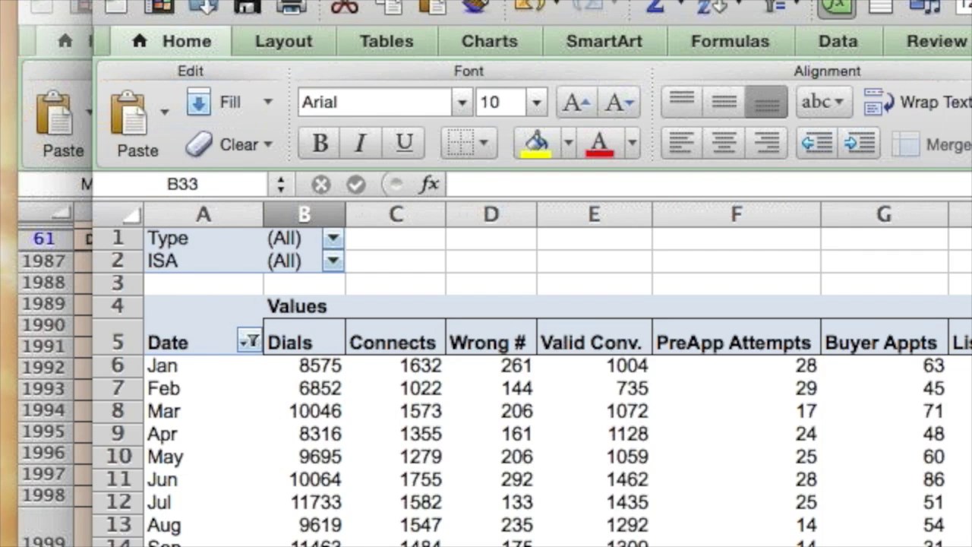
{"action": "key", "text": "ctrl+Page_Up"}
{"action": "key", "text": "ctrl+Page_Down"}
{"action": "left_click", "coordinate": [333, 238]}
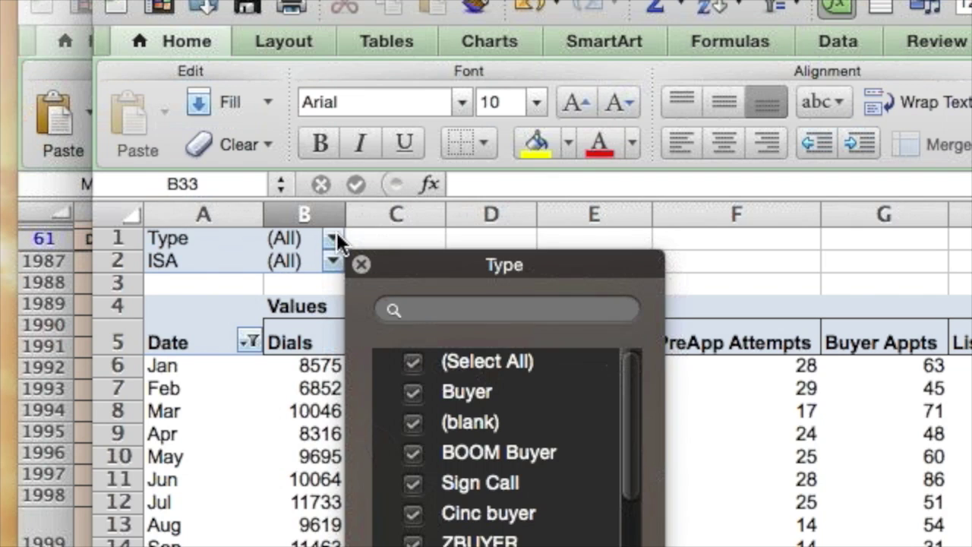
Close the Type filter list and look through the ISA filter choices without changing them
{"action": "scroll", "coordinate": [417, 318], "scroll_direction": "down", "scroll_amount": 2}
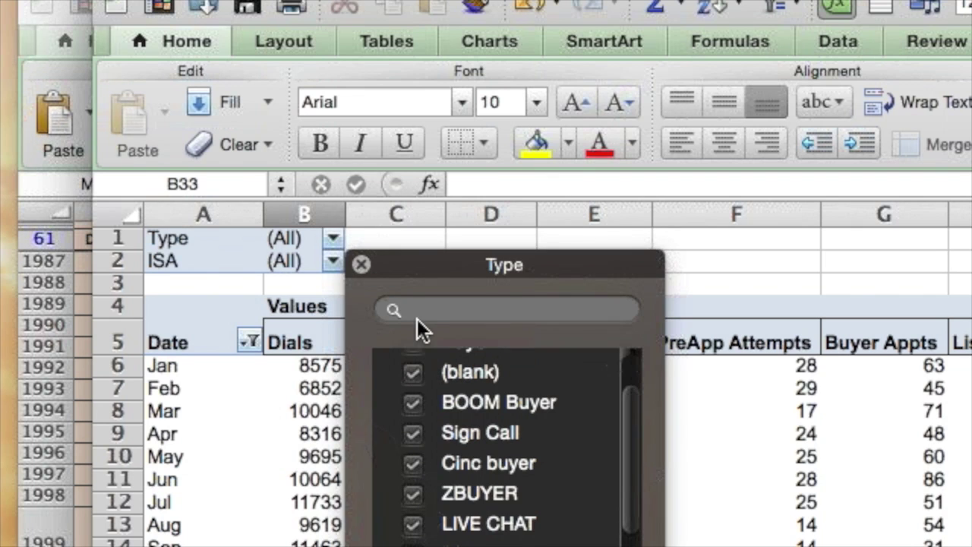
{"action": "left_click", "coordinate": [360, 262]}
{"action": "left_click", "coordinate": [332, 260]}
{"action": "scroll", "coordinate": [490, 532], "scroll_direction": "down", "scroll_amount": 3}
{"action": "scroll", "coordinate": [490, 531], "scroll_direction": "down", "scroll_amount": 2}
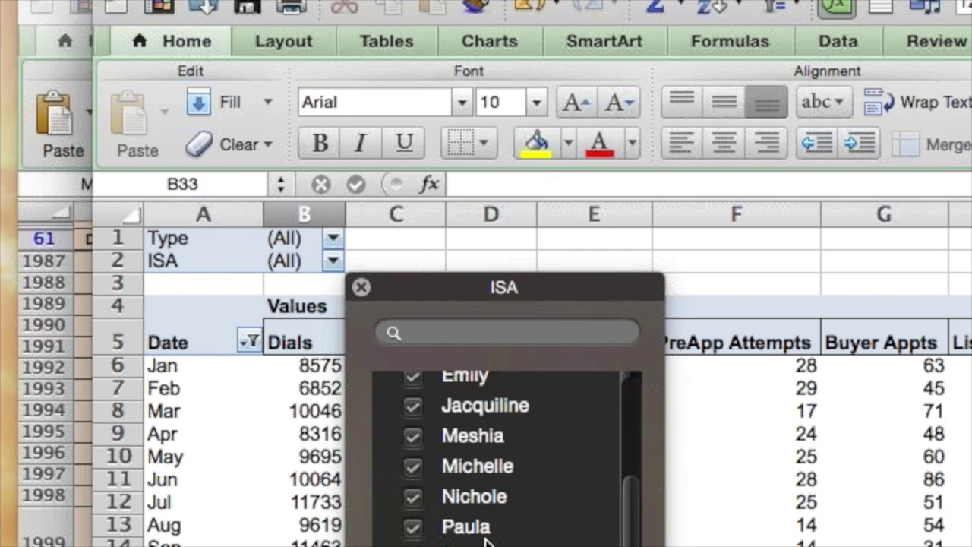
{"action": "scroll", "coordinate": [437, 376], "scroll_direction": "up", "scroll_amount": 4}
{"action": "left_click", "coordinate": [361, 286]}
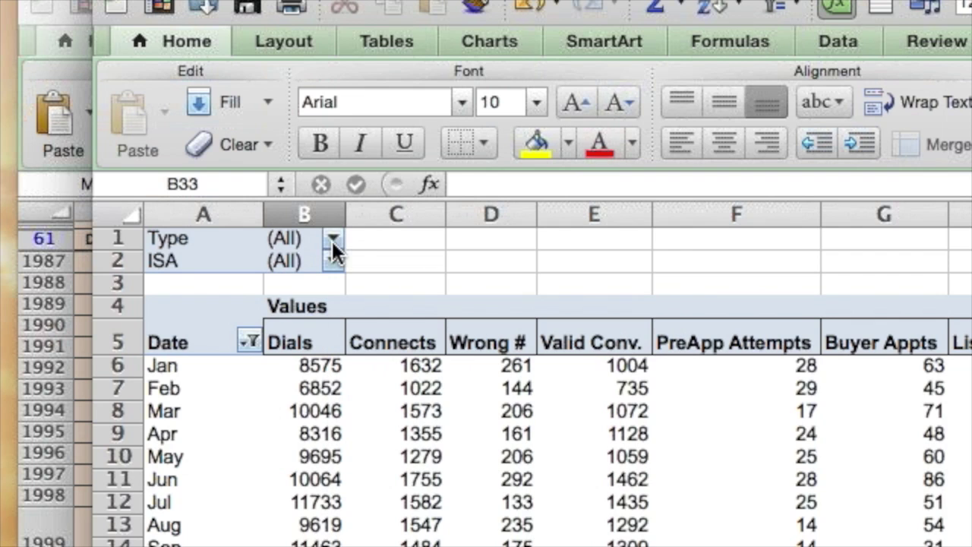
Recheck the Type filter choices, keeping all types, then bring up the Date field's filter settings
{"action": "left_click", "coordinate": [332, 239]}
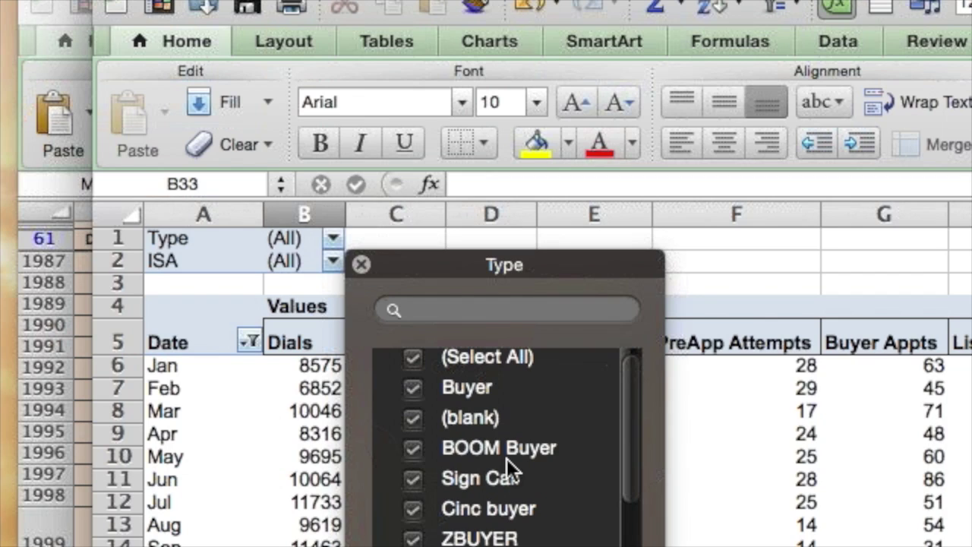
{"action": "scroll", "coordinate": [522, 476], "scroll_direction": "down", "scroll_amount": 1}
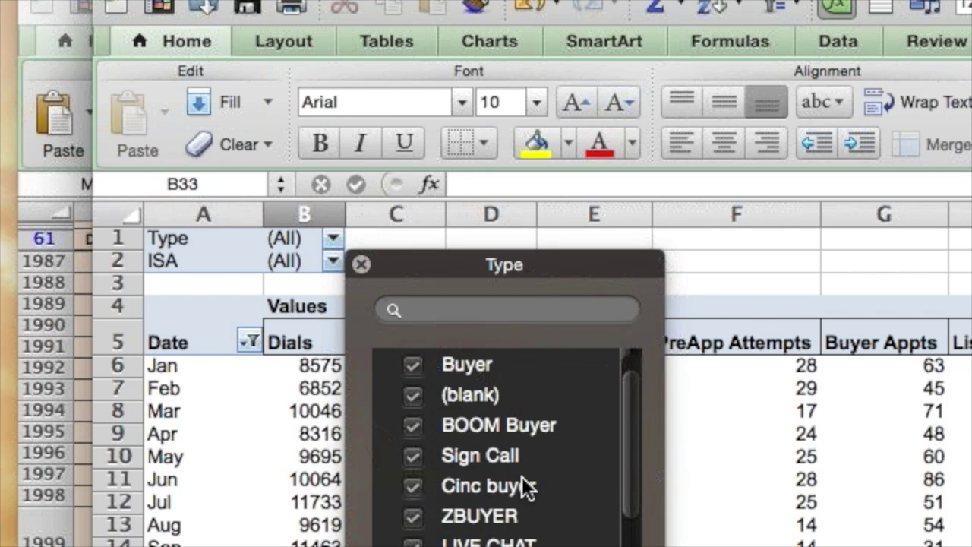
{"action": "scroll", "coordinate": [522, 476], "scroll_direction": "down", "scroll_amount": 1}
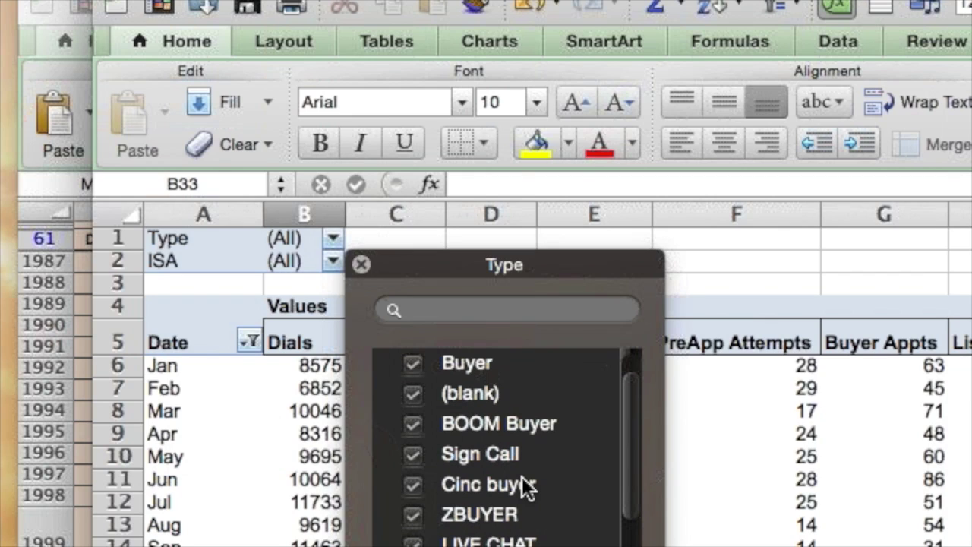
{"action": "scroll", "coordinate": [522, 476], "scroll_direction": "down", "scroll_amount": 3}
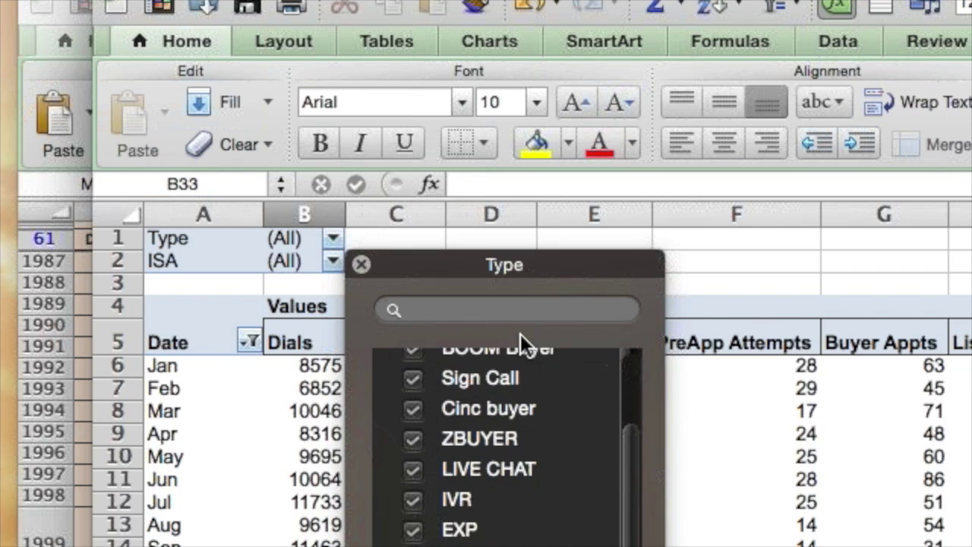
{"action": "scroll", "coordinate": [530, 445], "scroll_direction": "up", "scroll_amount": 2}
{"action": "left_click", "coordinate": [360, 265]}
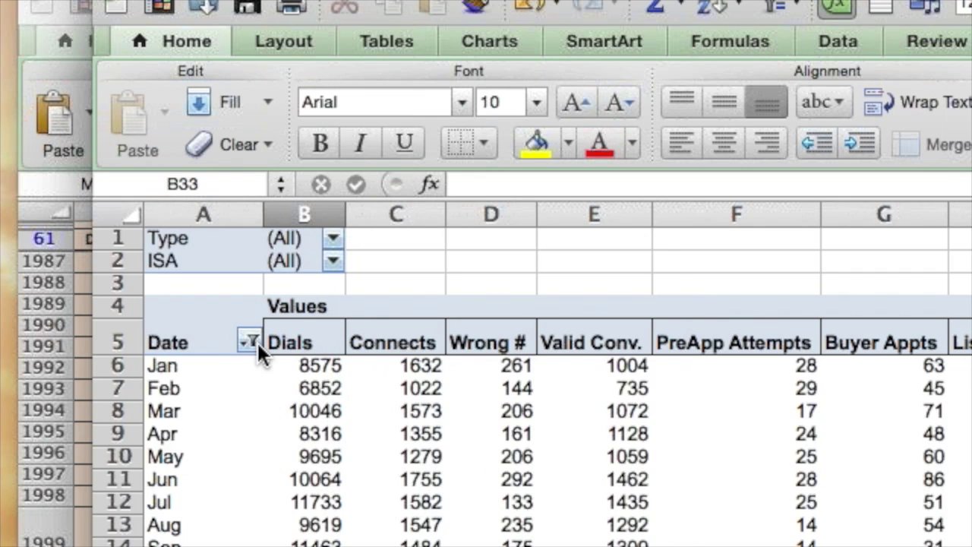
{"action": "left_click", "coordinate": [256, 343]}
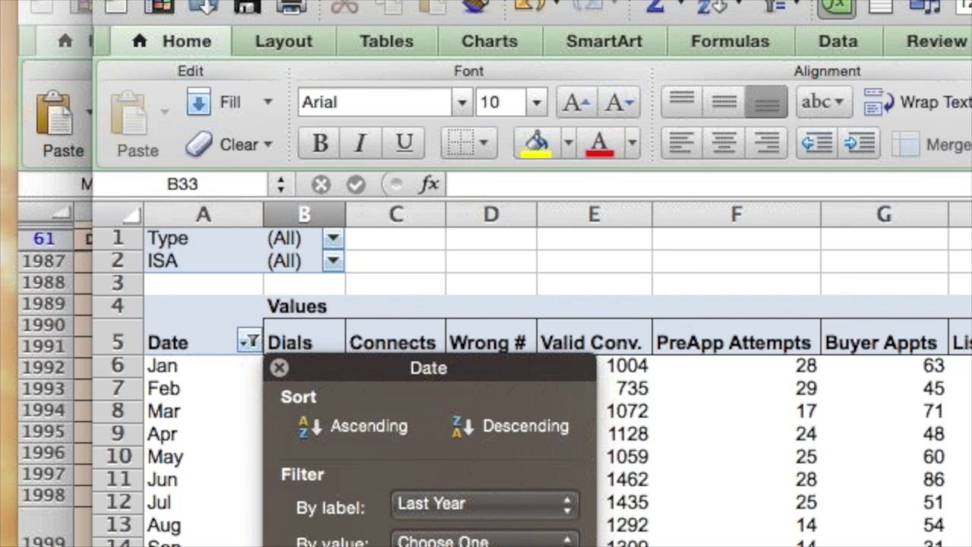
Browse the Date label filter options, keep Last Year, and close the Date filter settings
{"action": "left_click", "coordinate": [509, 511]}
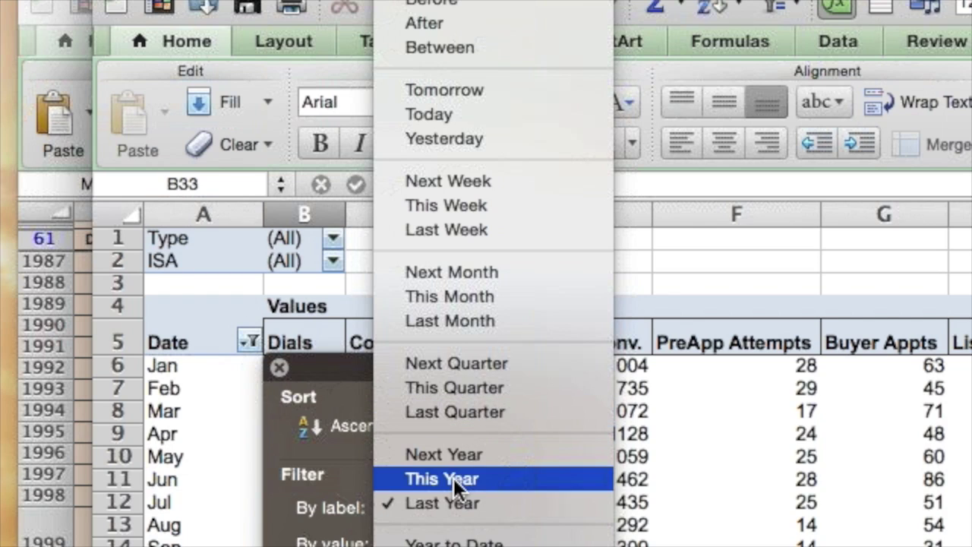
{"action": "left_click", "coordinate": [507, 114]}
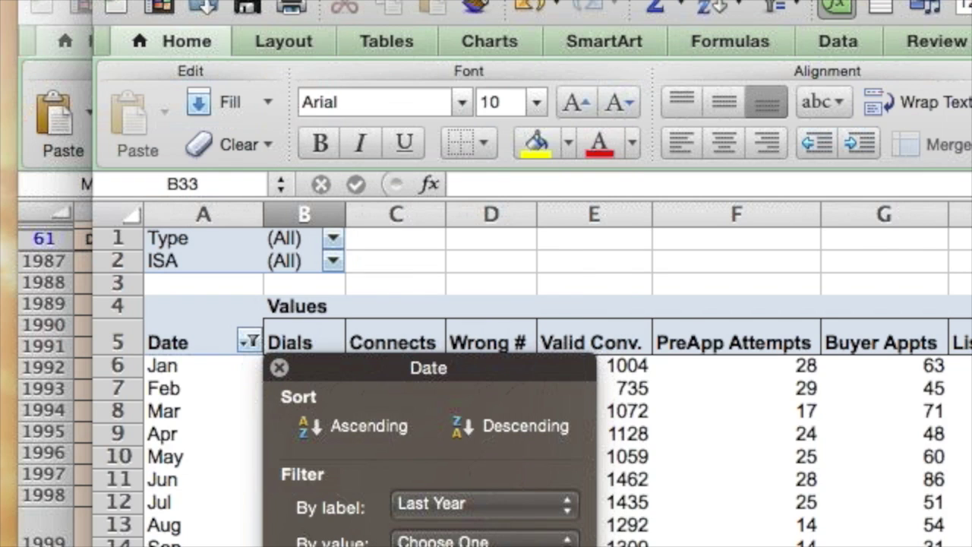
{"action": "left_click", "coordinate": [279, 369]}
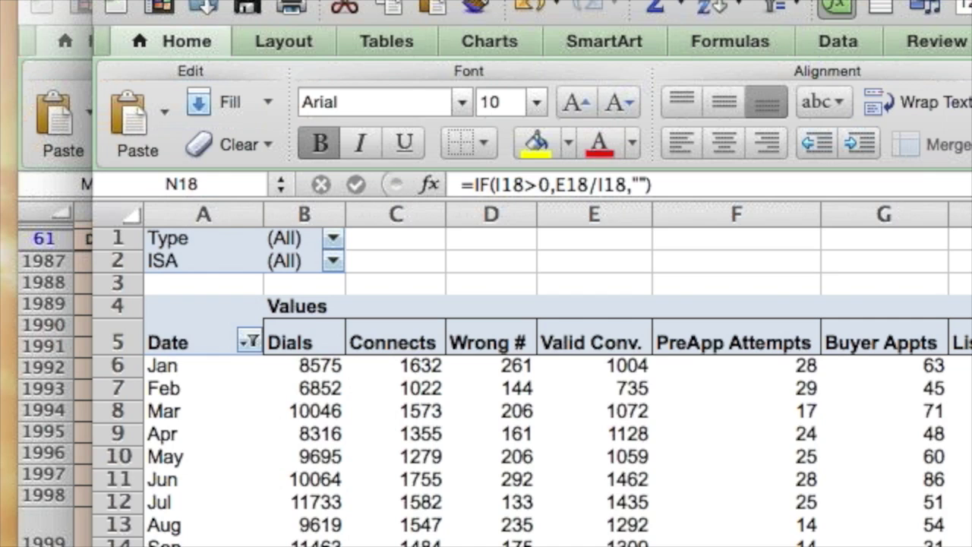
{"action": "left_click", "coordinate": [333, 237]}
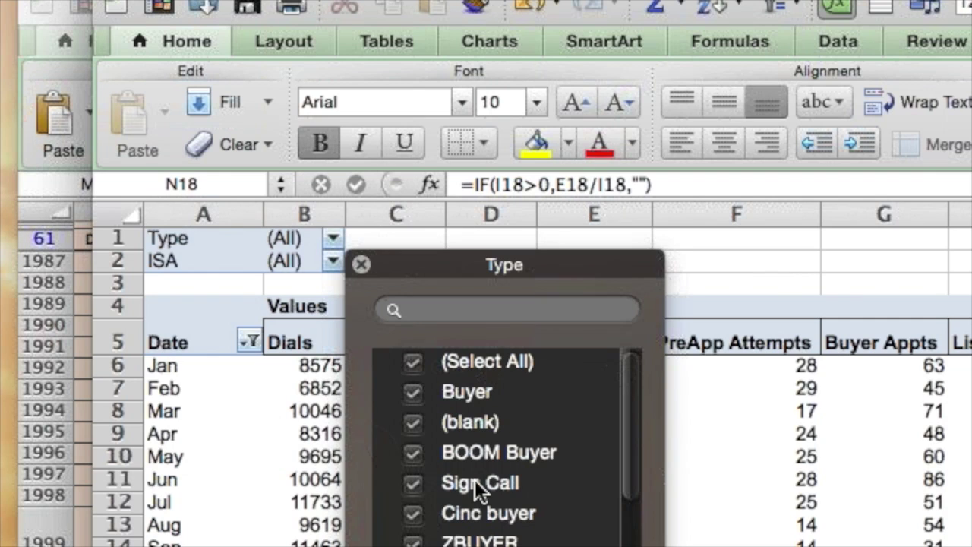
{"action": "scroll", "coordinate": [475, 487], "scroll_direction": "down", "scroll_amount": 4}
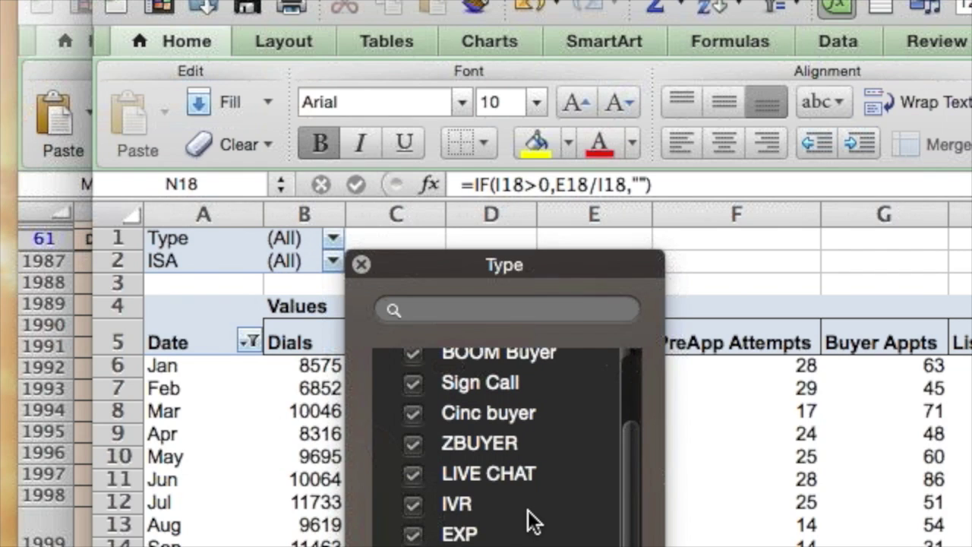
{"action": "scroll", "coordinate": [532, 521], "scroll_direction": "up", "scroll_amount": 1}
{"action": "scroll", "coordinate": [532, 521], "scroll_direction": "up", "scroll_amount": 1}
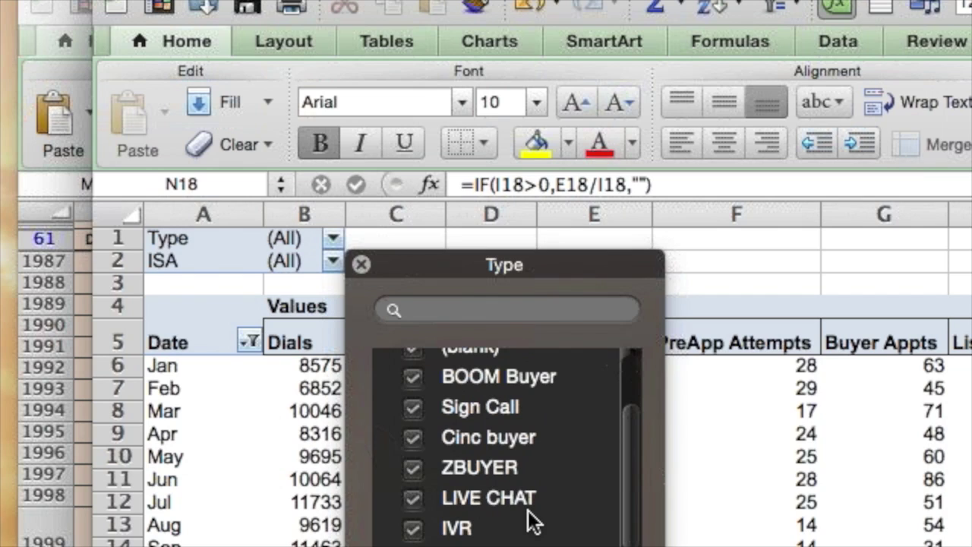
{"action": "scroll", "coordinate": [532, 521], "scroll_direction": "up", "scroll_amount": 3}
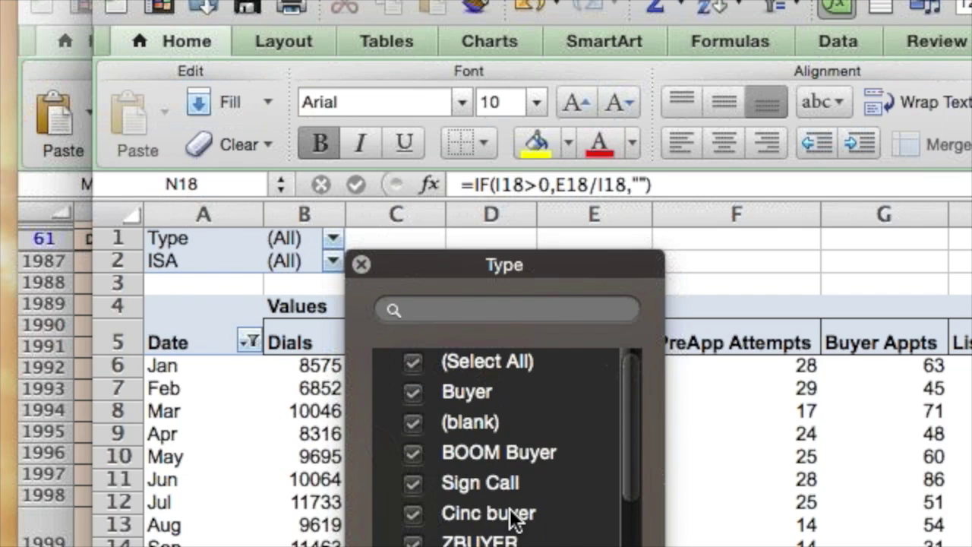
{"action": "left_click", "coordinate": [363, 265]}
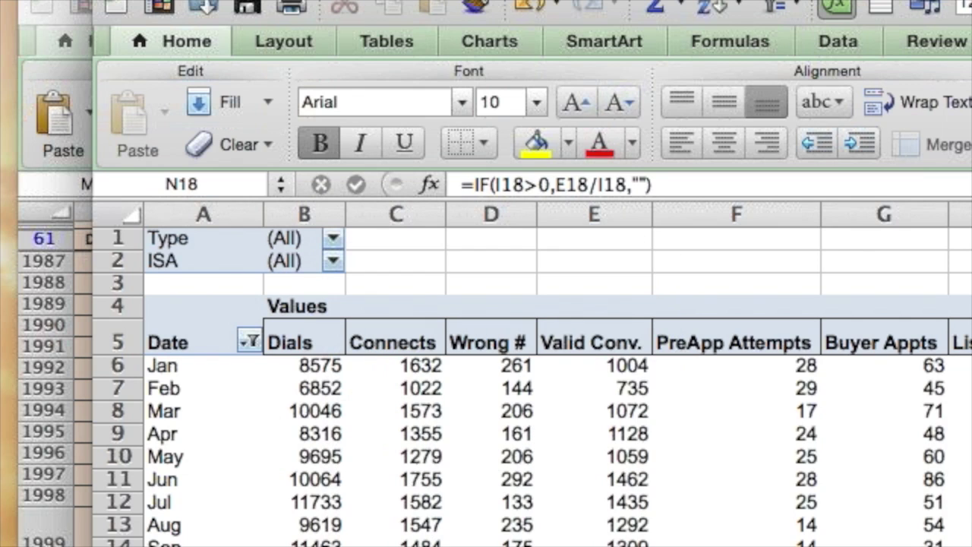
{"action": "key", "text": "super+c"}
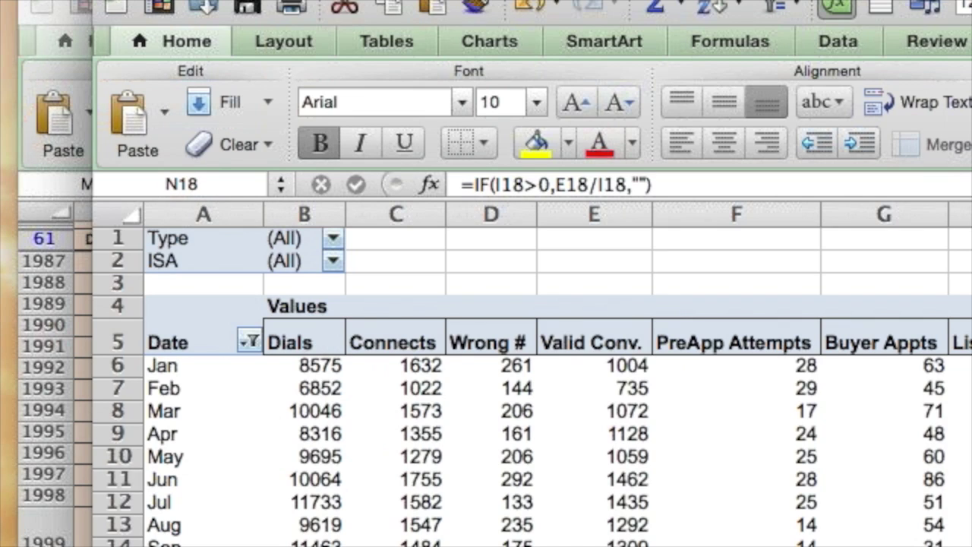
{"action": "key", "text": "Right"}
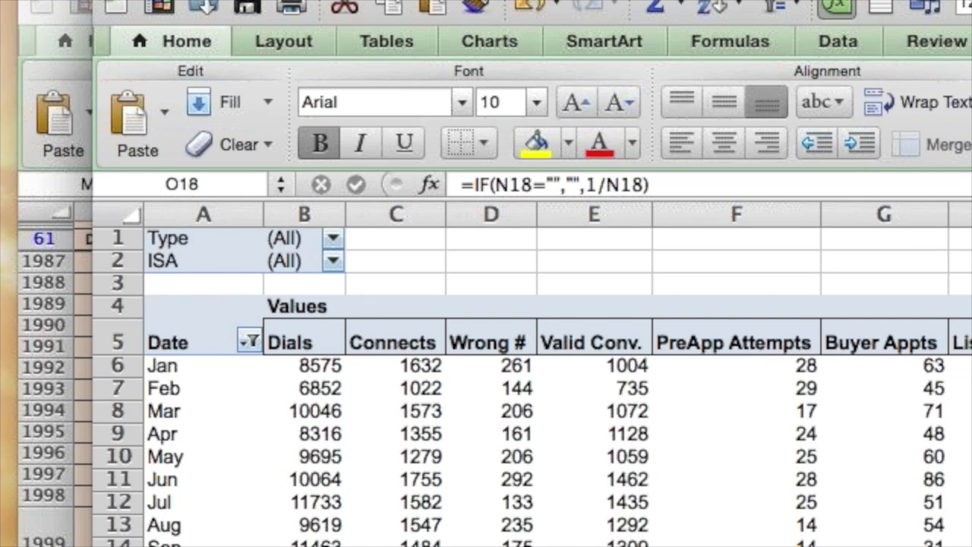
{"action": "key", "text": "Left"}
{"action": "key", "text": "Left"}
{"action": "key", "text": "Left"}
{"action": "key", "text": "Left"}
{"action": "key", "text": "Left"}
{"action": "key", "text": "Left"}
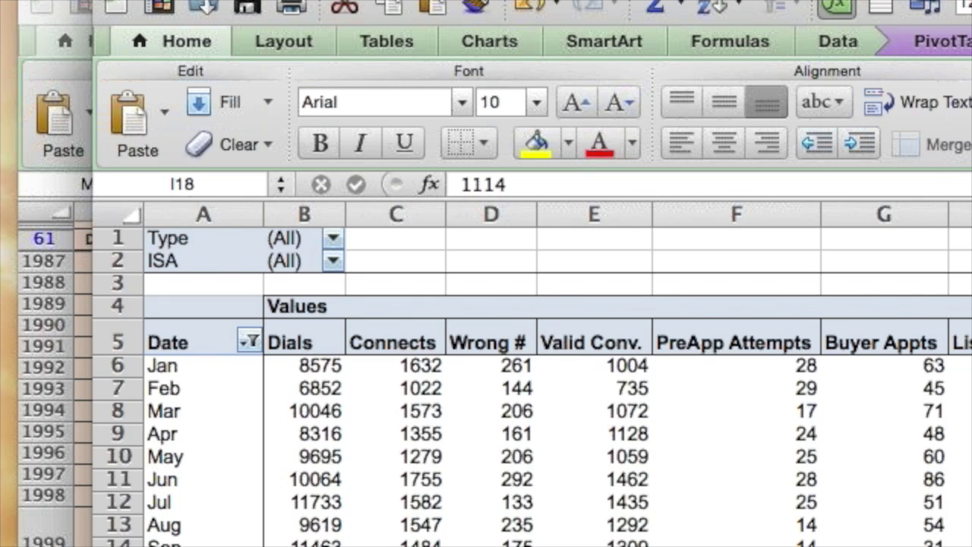
{"action": "left_click", "coordinate": [931, 212]}
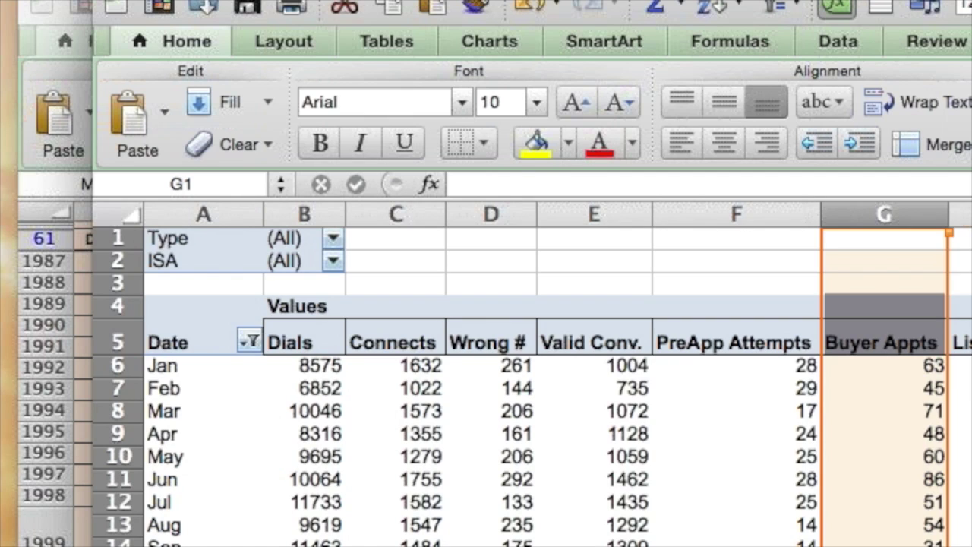
{"action": "left_click", "coordinate": [965, 215]}
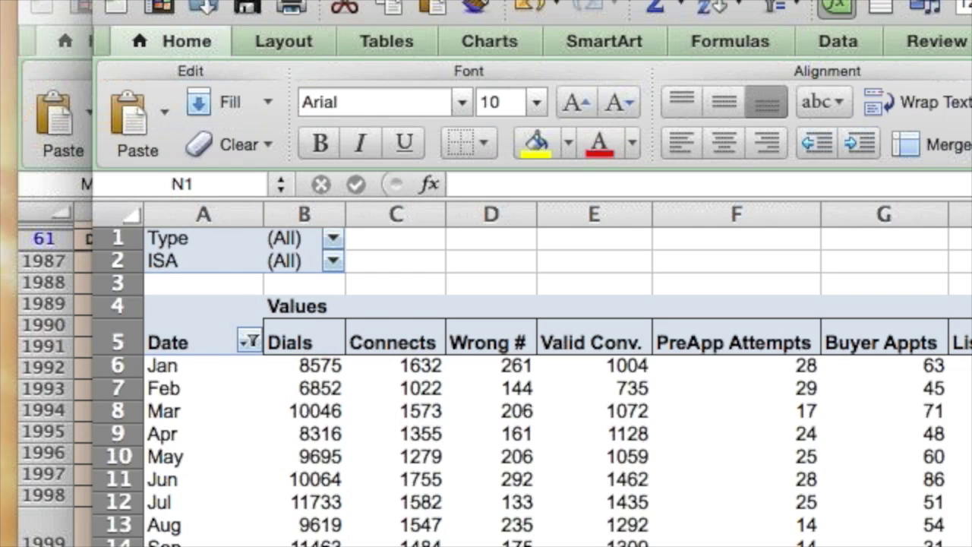
{"action": "left_click", "coordinate": [245, 341]}
Change the Date label filter to This Year so the pivot lists Jan–Jul
{"action": "left_click", "coordinate": [541, 507]}
{"action": "left_click", "coordinate": [532, 494]}
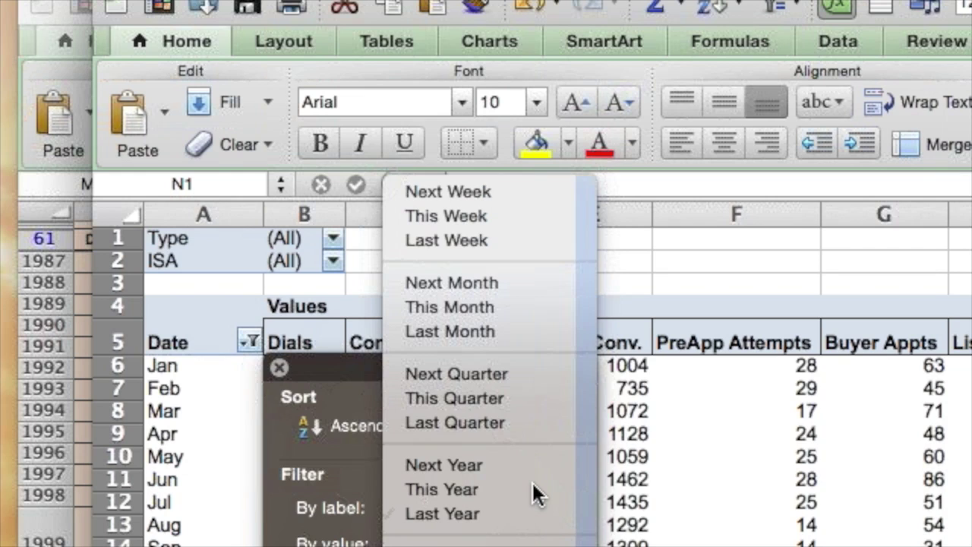
{"action": "left_click", "coordinate": [532, 486]}
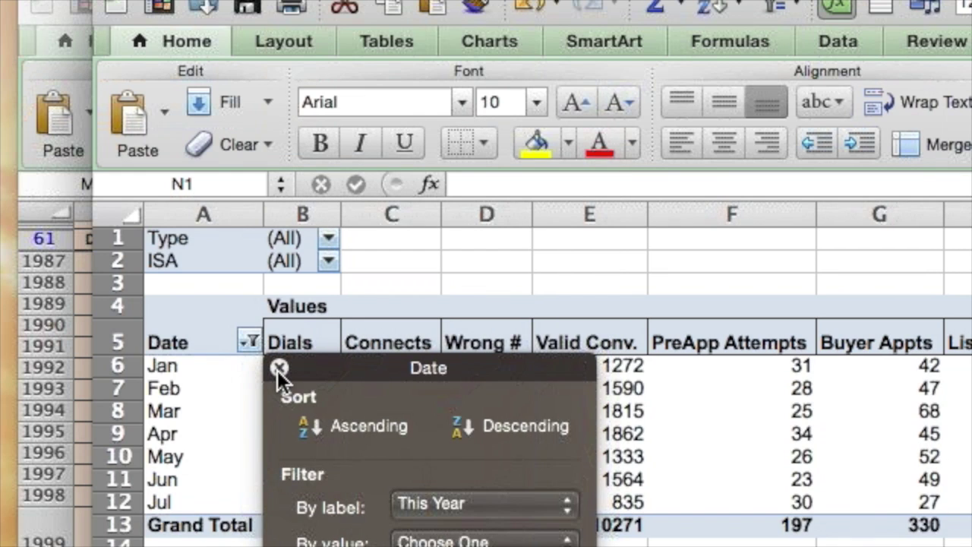
{"action": "left_click", "coordinate": [278, 369]}
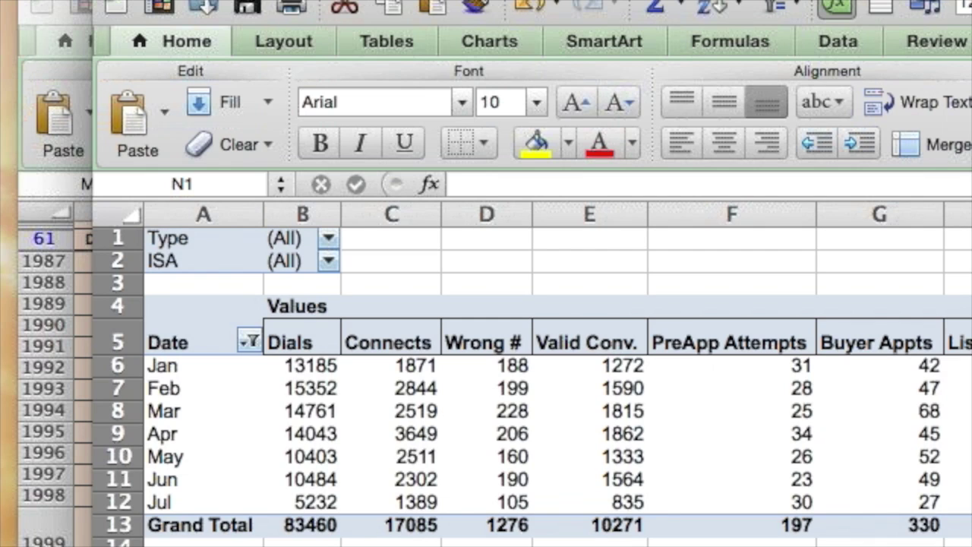
Inspect the This Year Grand Total cells around J13, I13 and M13
{"action": "scroll", "coordinate": [531, 380], "scroll_direction": "down", "scroll_amount": 1}
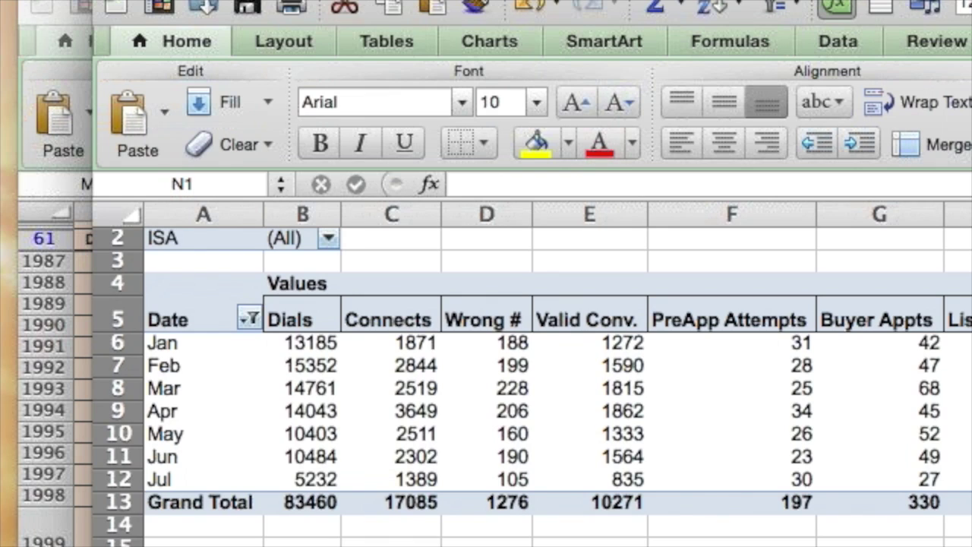
{"action": "left_click", "coordinate": [968, 502]}
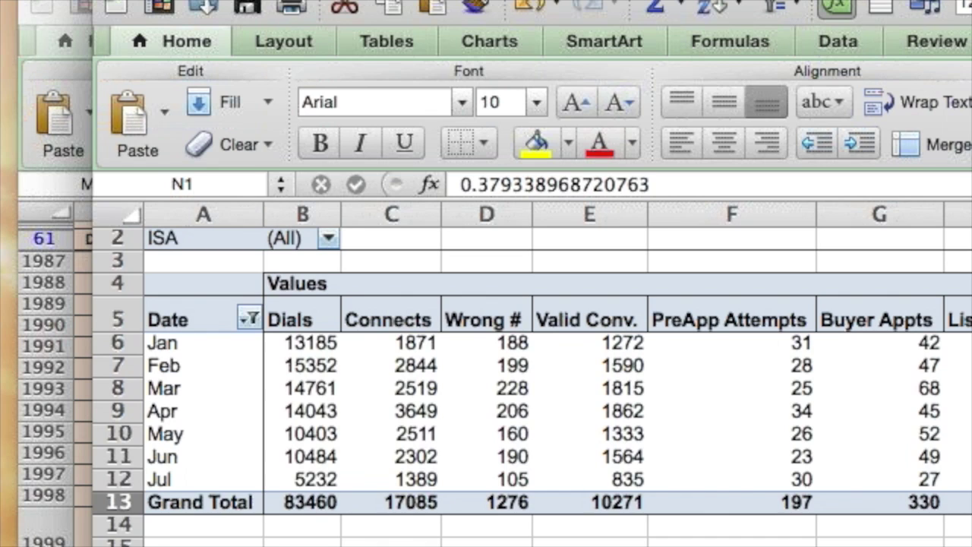
{"action": "key", "text": "Left"}
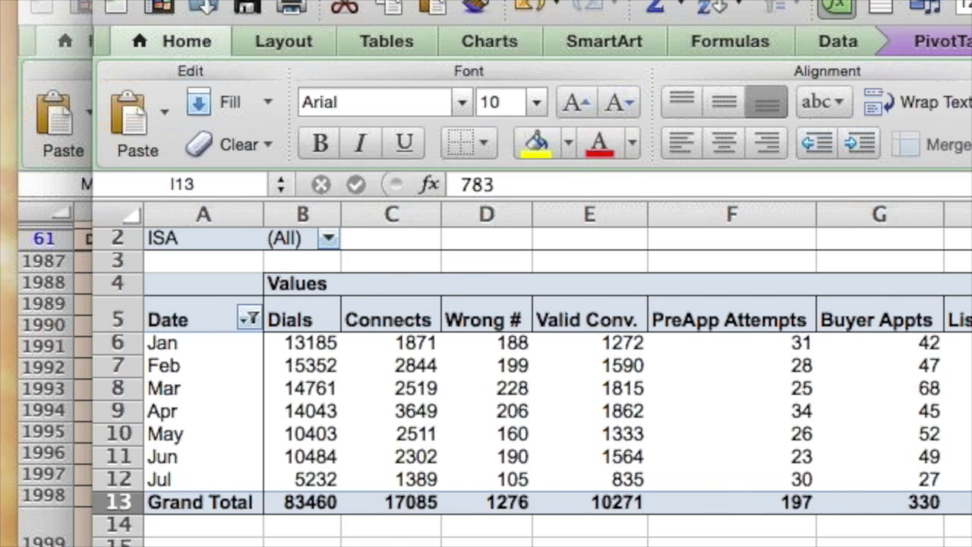
{"action": "key", "text": "Right"}
{"action": "key", "text": "Right"}
{"action": "key", "text": "Right"}
{"action": "key", "text": "Right"}
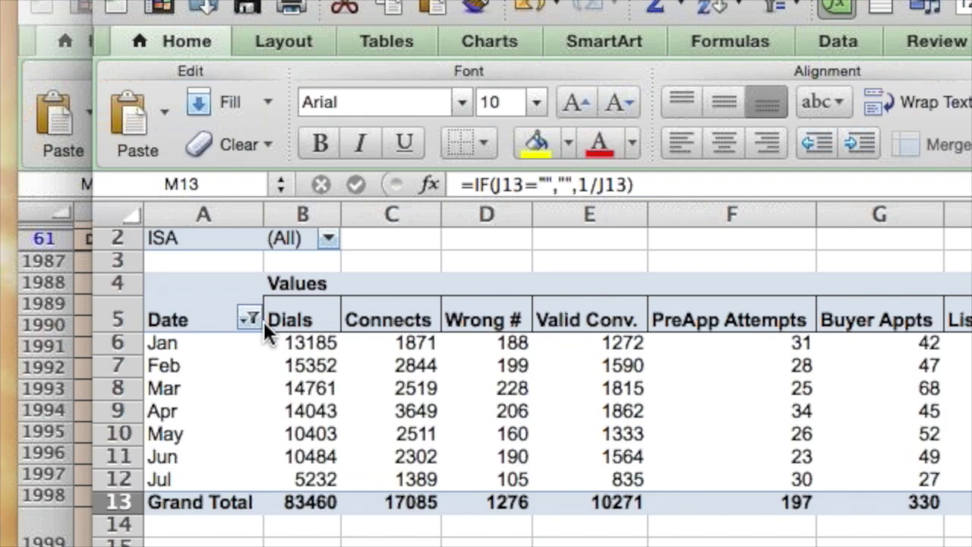
Filter the pivot's Date field by label to This Month
{"action": "left_click", "coordinate": [260, 320]}
{"action": "left_click", "coordinate": [487, 480]}
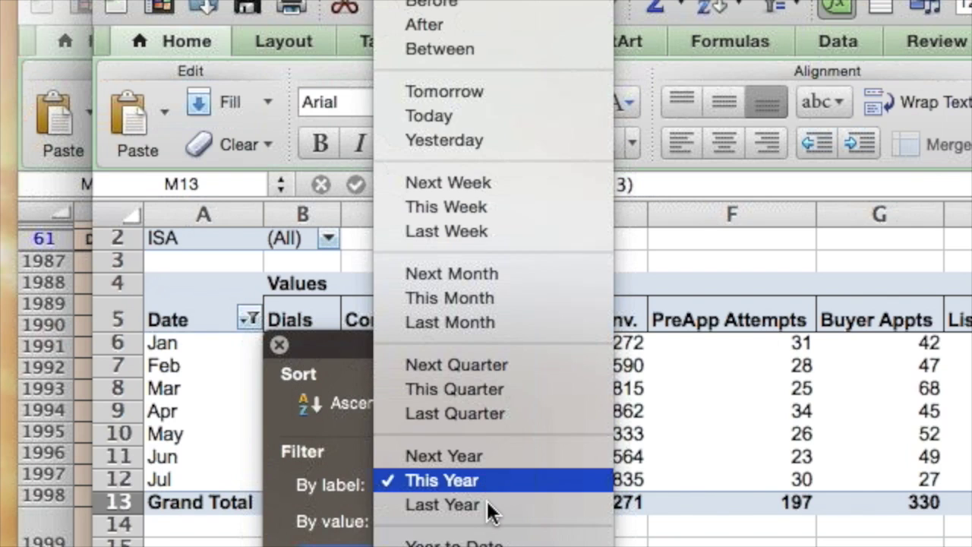
{"action": "left_click", "coordinate": [546, 299]}
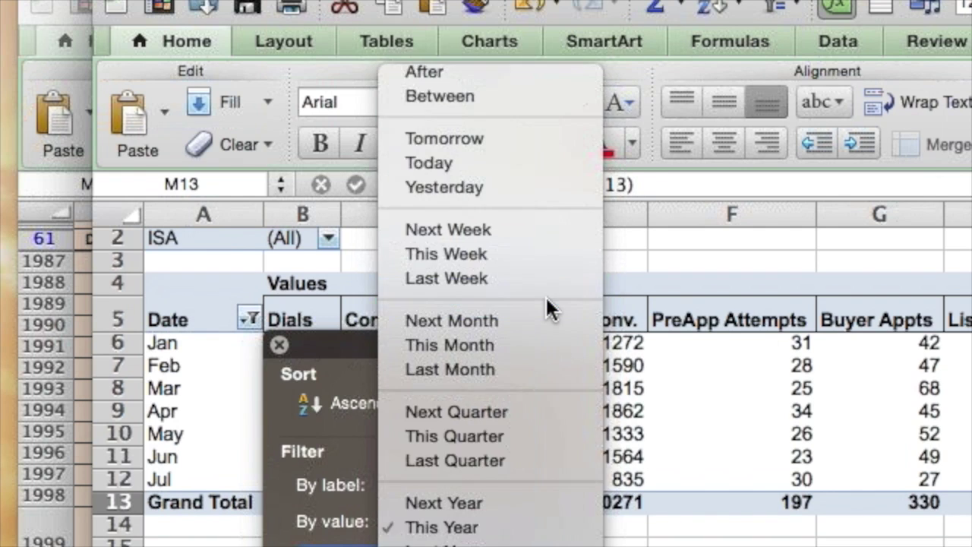
{"action": "left_click", "coordinate": [272, 342]}
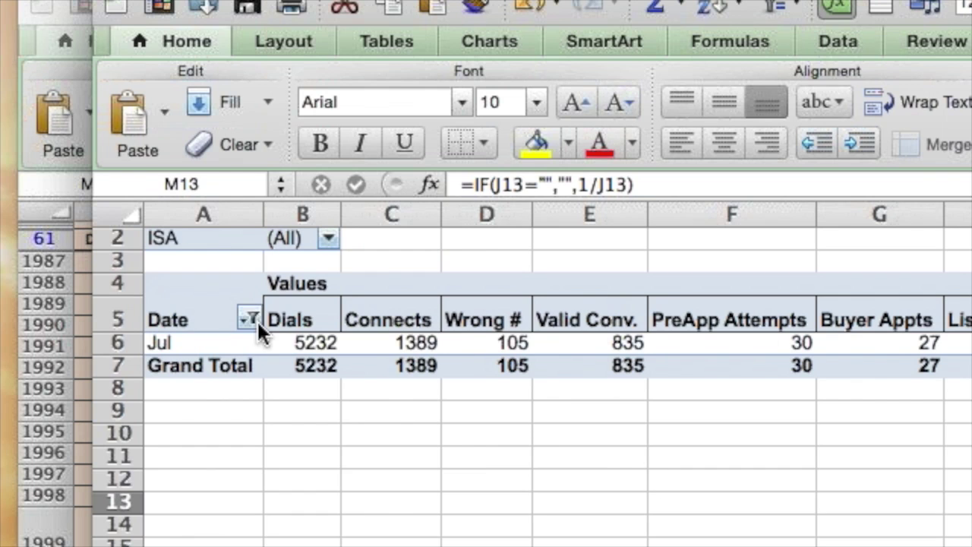
Switch the Date label filter to Last Month, leaving only June with 10484 dials
{"action": "left_click", "coordinate": [251, 320]}
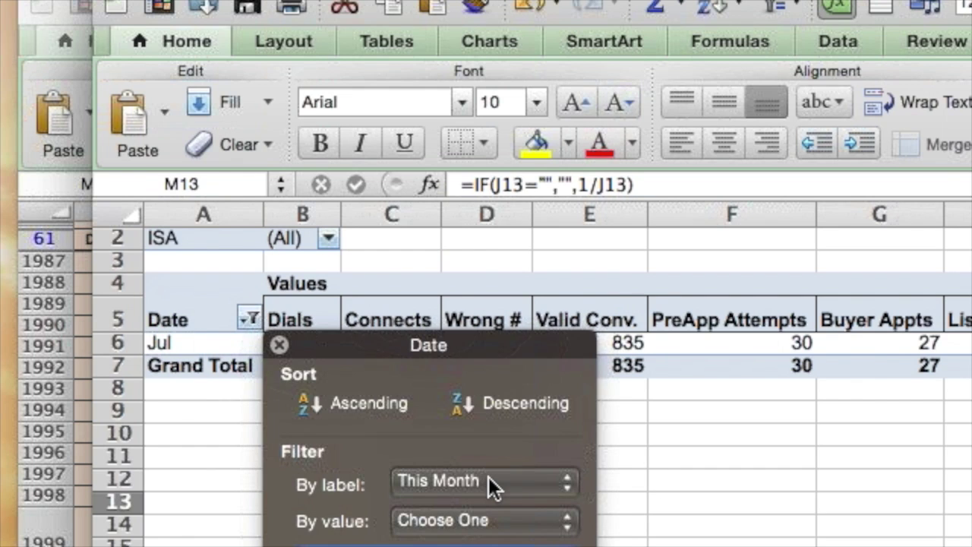
{"action": "left_click", "coordinate": [489, 477]}
{"action": "left_click", "coordinate": [490, 504]}
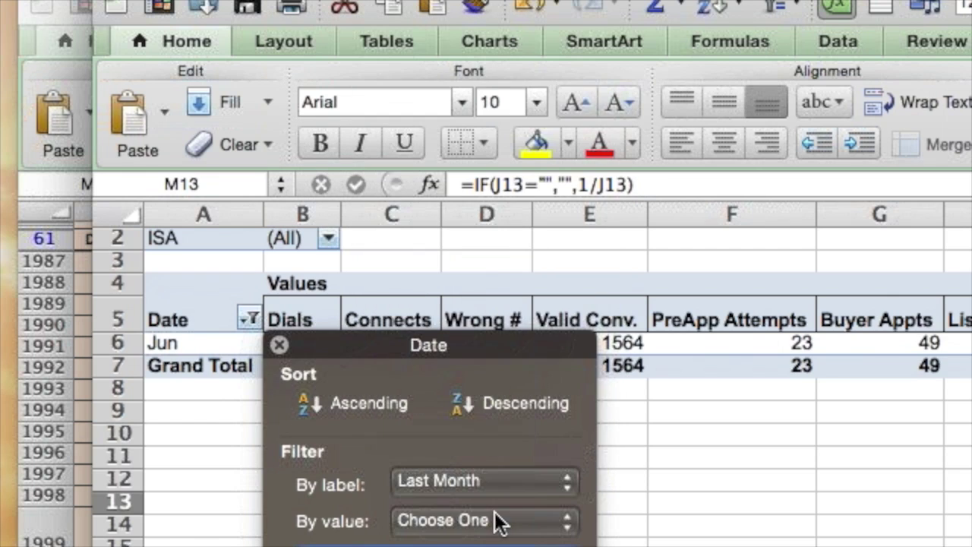
{"action": "left_click", "coordinate": [280, 344]}
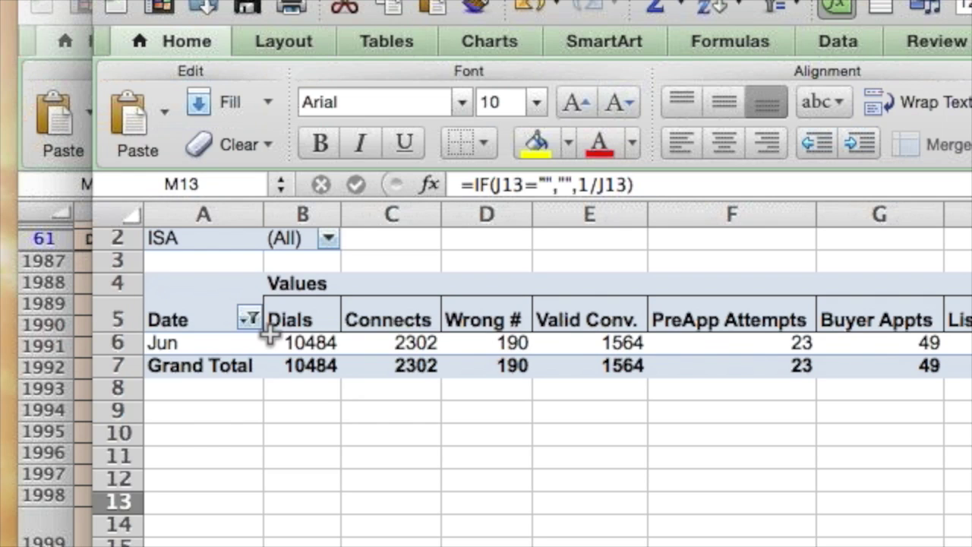
Set the Date label filter back to This Year to restore the Jan–Jul rows
{"action": "left_click", "coordinate": [269, 331]}
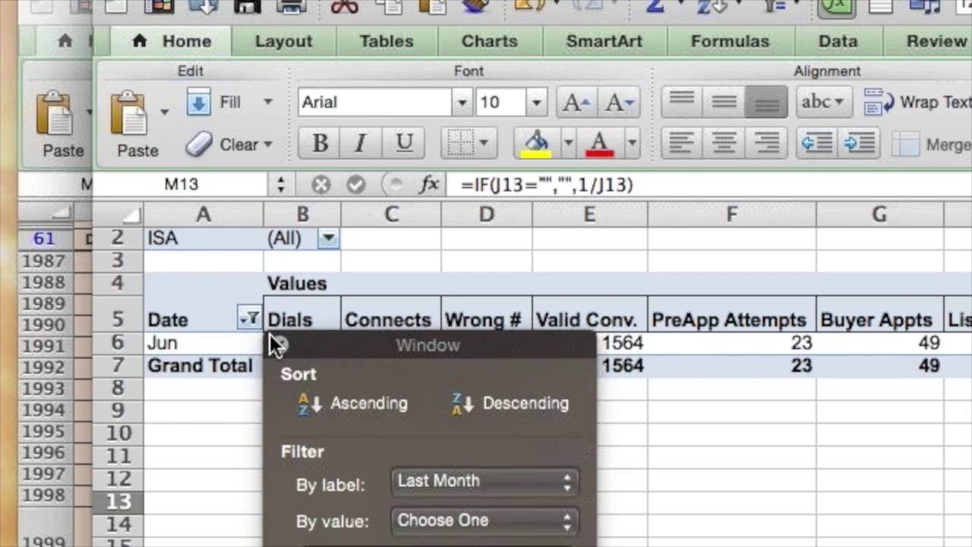
{"action": "left_click", "coordinate": [473, 480]}
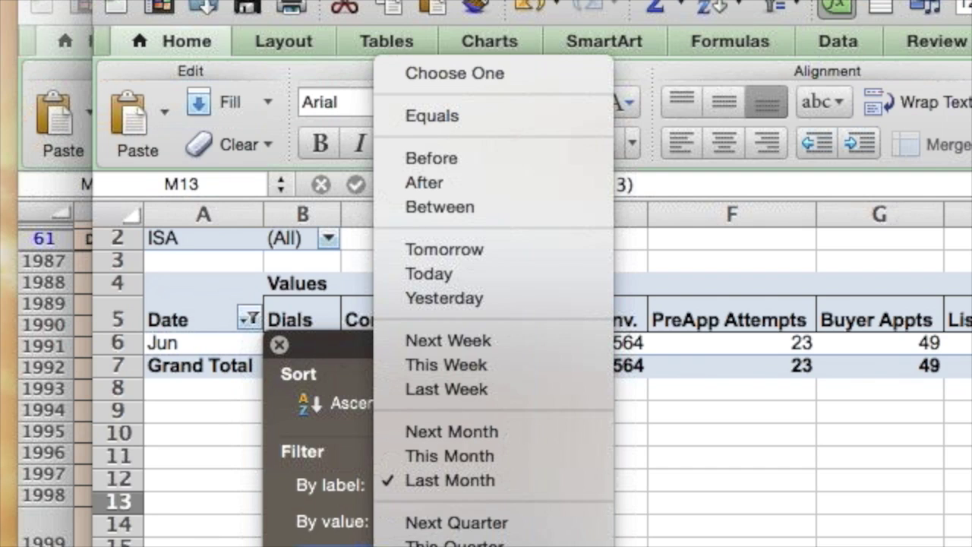
{"action": "left_click", "coordinate": [448, 546]}
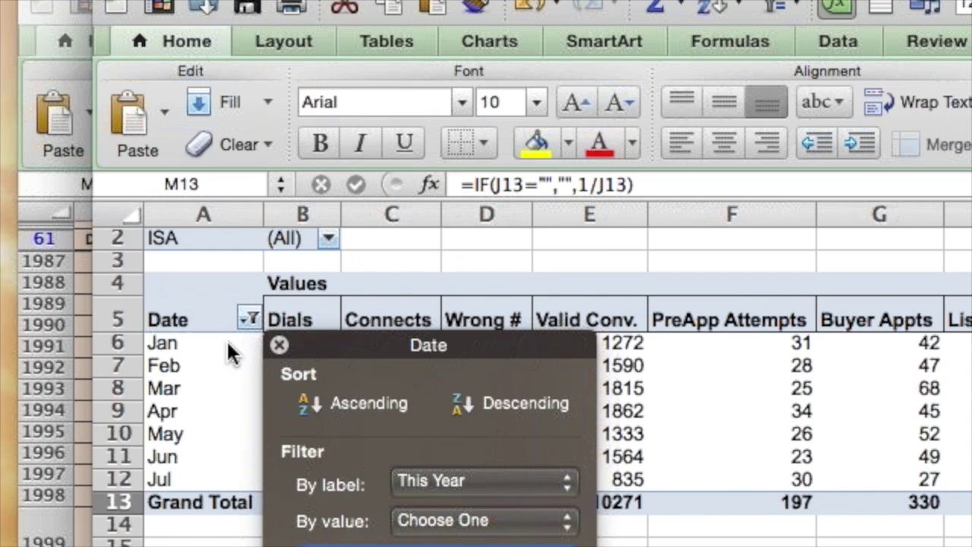
{"action": "left_click", "coordinate": [279, 343]}
Look through the ISA filter list unchanged and select a value cell in the pivot
{"action": "left_click", "coordinate": [327, 235]}
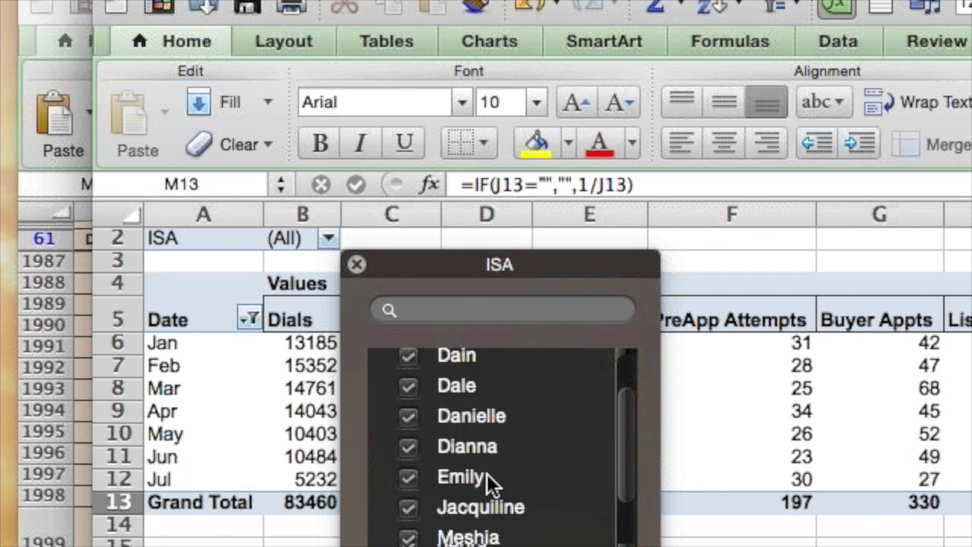
{"action": "scroll", "coordinate": [486, 471], "scroll_direction": "down", "scroll_amount": 3}
{"action": "scroll", "coordinate": [487, 473], "scroll_direction": "down", "scroll_amount": 4}
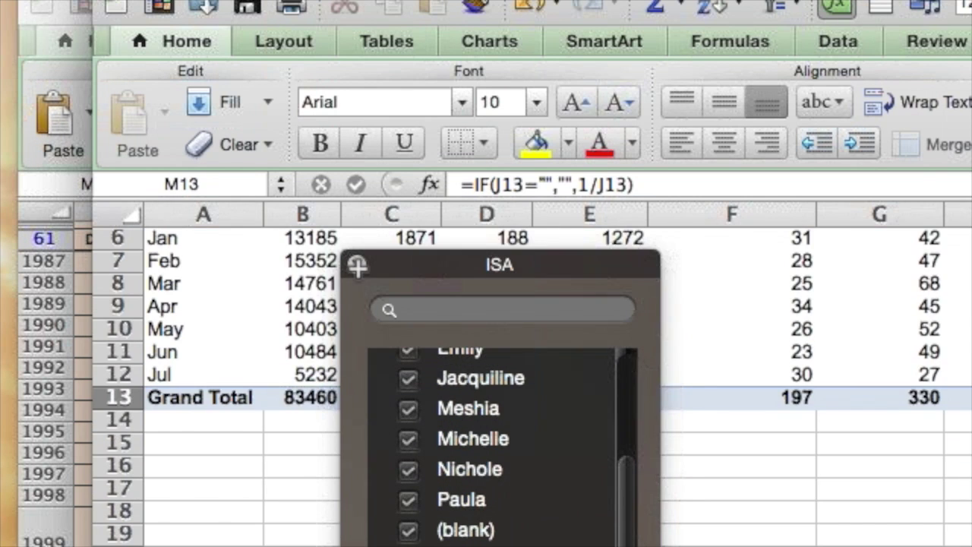
{"action": "left_click", "coordinate": [357, 264]}
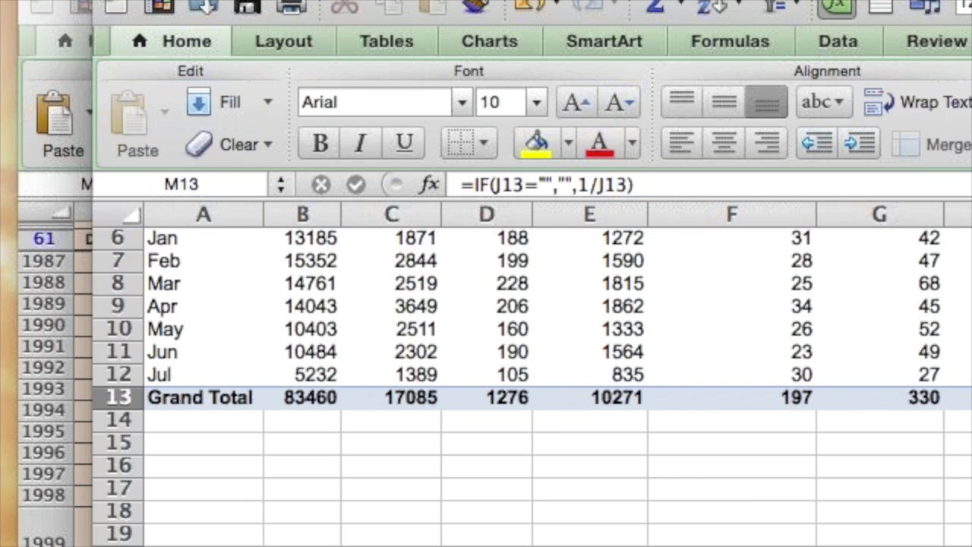
{"action": "left_click", "coordinate": [731, 238]}
{"action": "scroll", "coordinate": [532, 372], "scroll_direction": "up", "scroll_amount": 5}
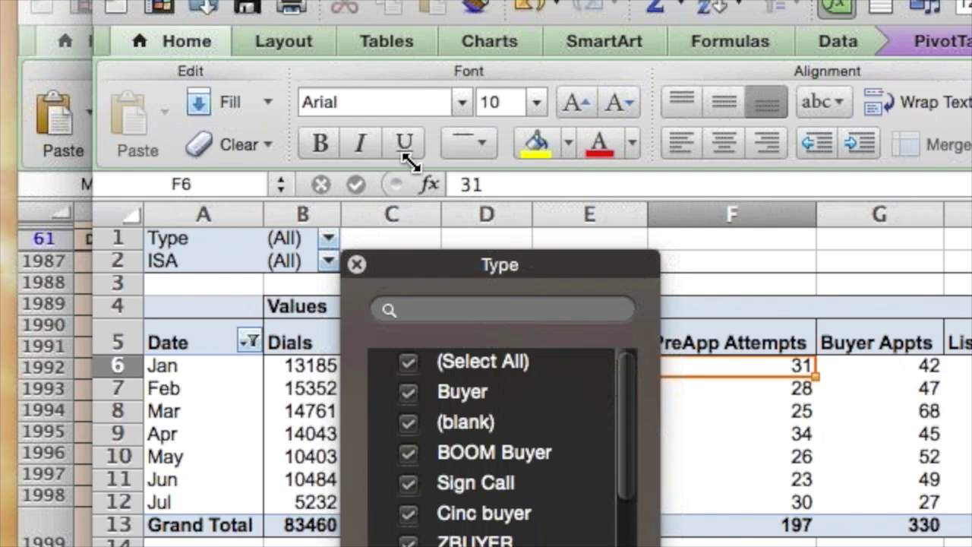
Show daily rows 7/20/15 through 7/22/15 instead of months, totalling 1158 dials
{"action": "left_click", "coordinate": [335, 259]}
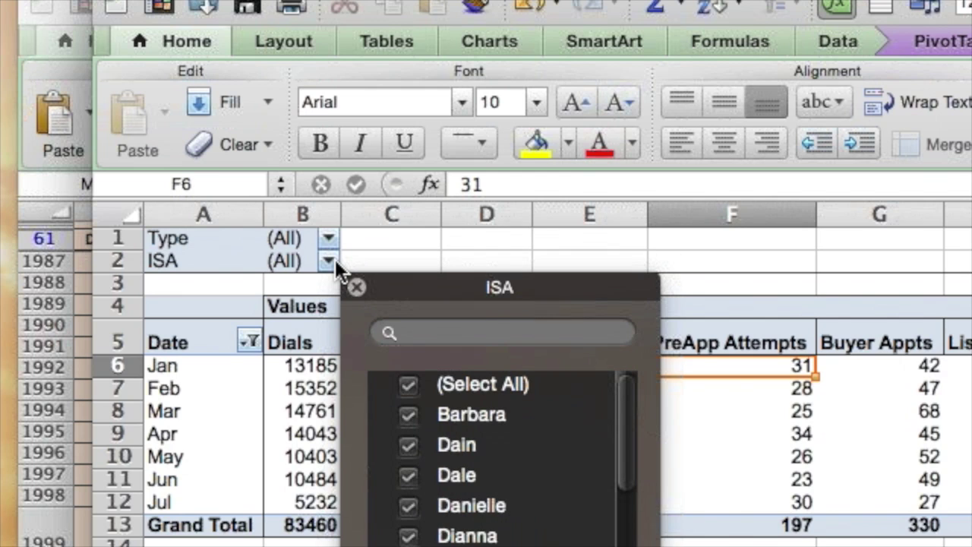
{"action": "left_click", "coordinate": [355, 287]}
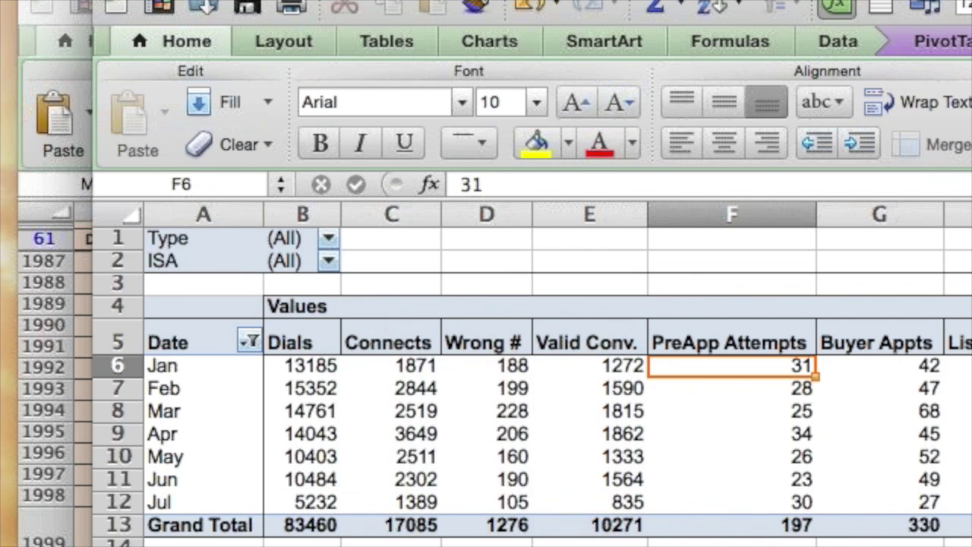
{"action": "left_click", "coordinate": [731, 411]}
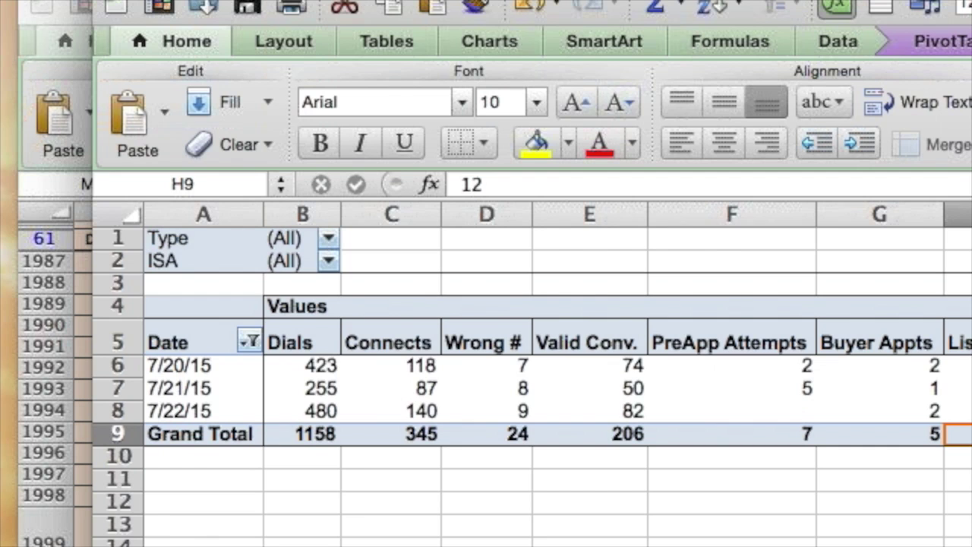
Scroll across the per-ISA pivot to look over each ISA's monthly figures
{"action": "scroll", "coordinate": [531, 372], "scroll_direction": "right", "scroll_amount": 5}
{"action": "scroll", "coordinate": [531, 373], "scroll_direction": "left", "scroll_amount": 5}
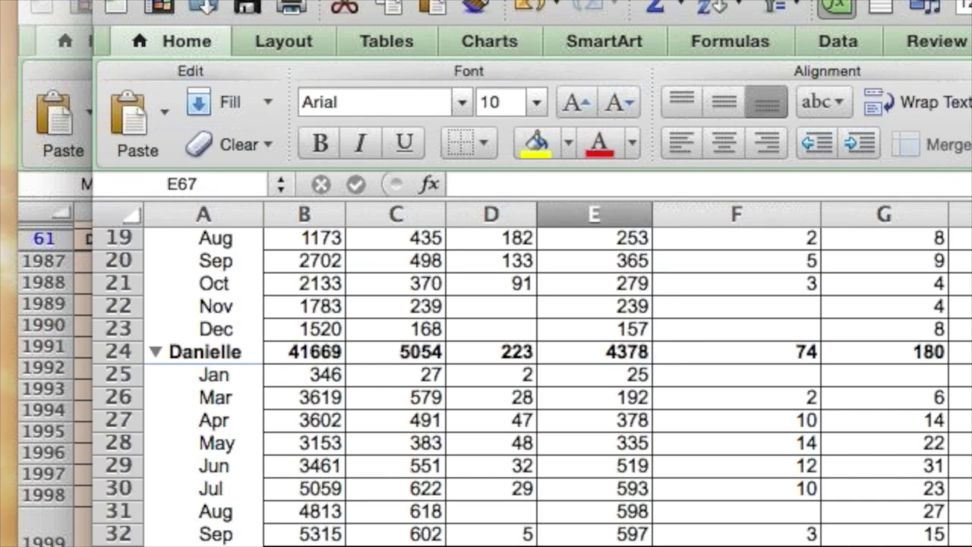
Review the per-ISA pivot's Type report filter options and leave them unchanged
{"action": "scroll", "coordinate": [938, 521], "scroll_direction": "up", "scroll_amount": 6}
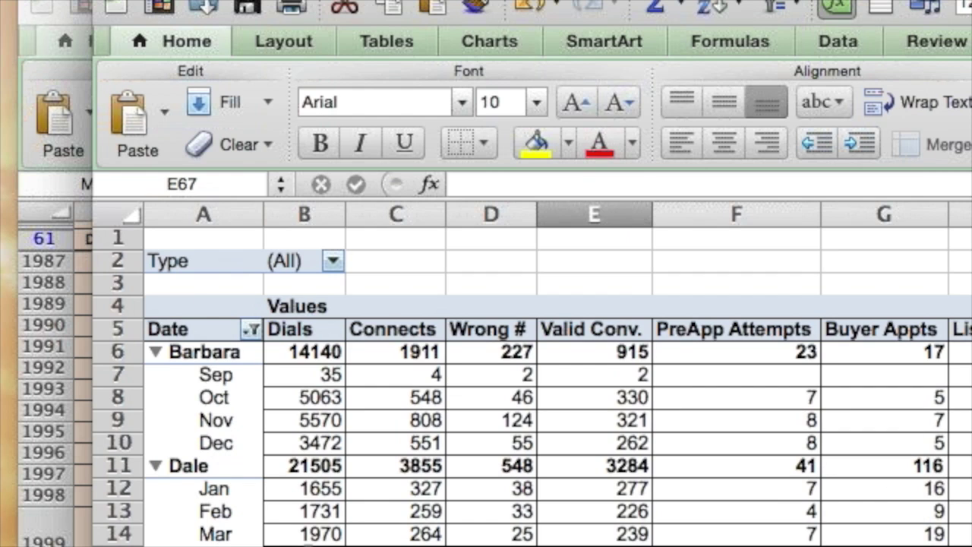
{"action": "scroll", "coordinate": [540, 387], "scroll_direction": "down", "scroll_amount": 2}
{"action": "left_click", "coordinate": [304, 543]}
{"action": "scroll", "coordinate": [539, 387], "scroll_direction": "up", "scroll_amount": 2}
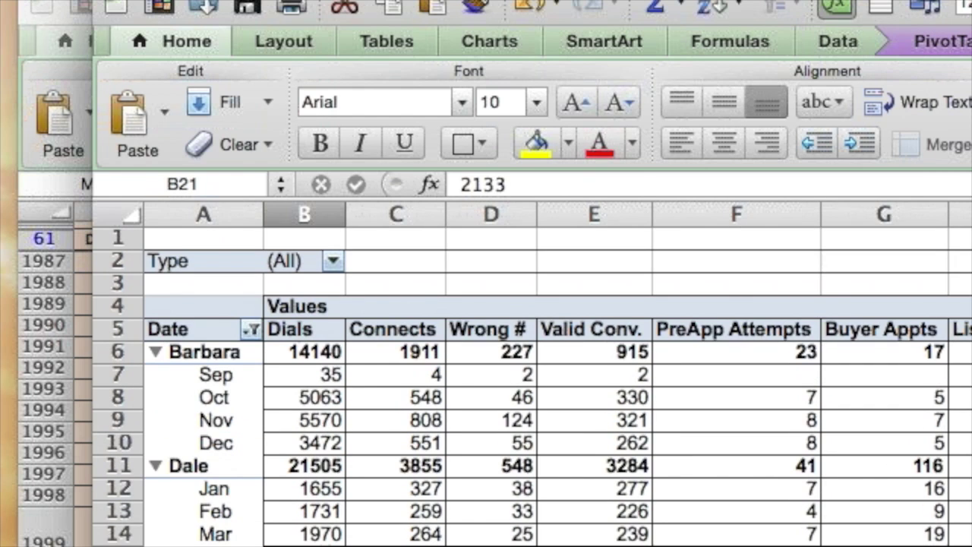
{"action": "left_click", "coordinate": [253, 328]}
{"action": "scroll", "coordinate": [519, 539], "scroll_direction": "down", "scroll_amount": 2}
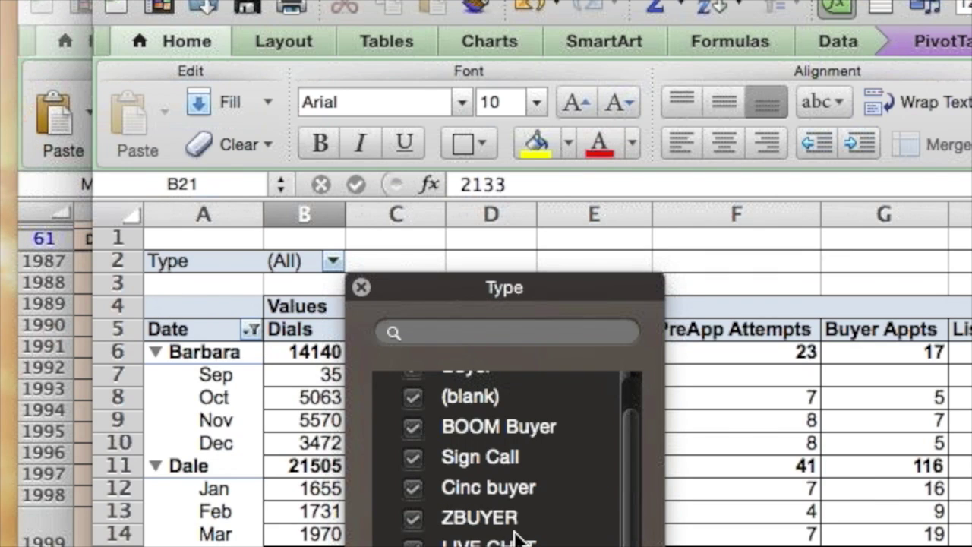
{"action": "scroll", "coordinate": [516, 539], "scroll_direction": "down", "scroll_amount": 2}
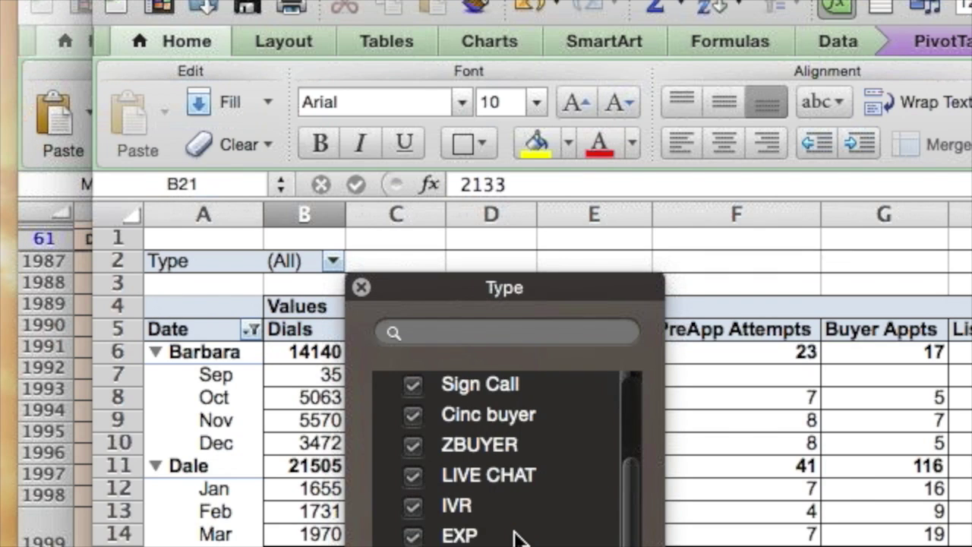
{"action": "left_click", "coordinate": [359, 285]}
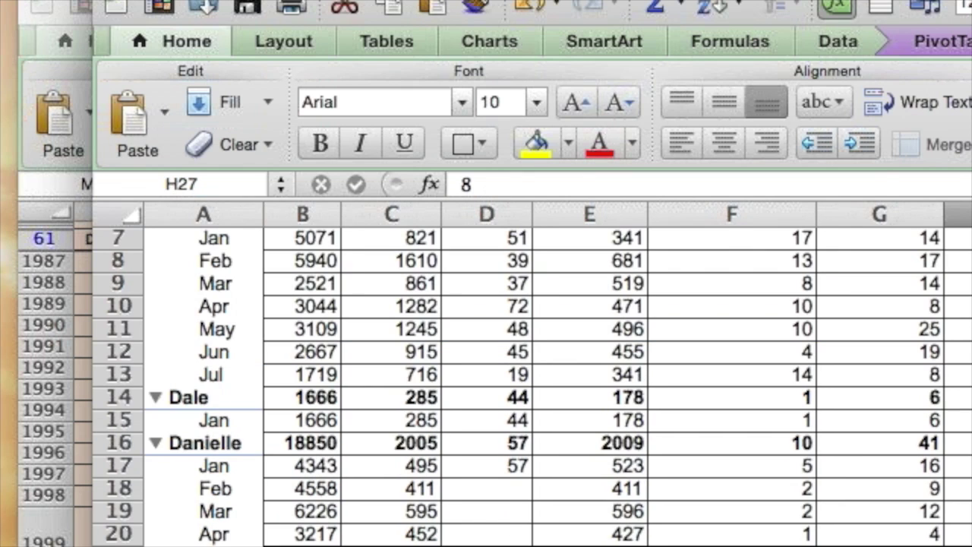
Review each ISA's daily figures for 20–22 Jul with Type set to (All)
{"action": "scroll", "coordinate": [531, 380], "scroll_direction": "up", "scroll_amount": 3}
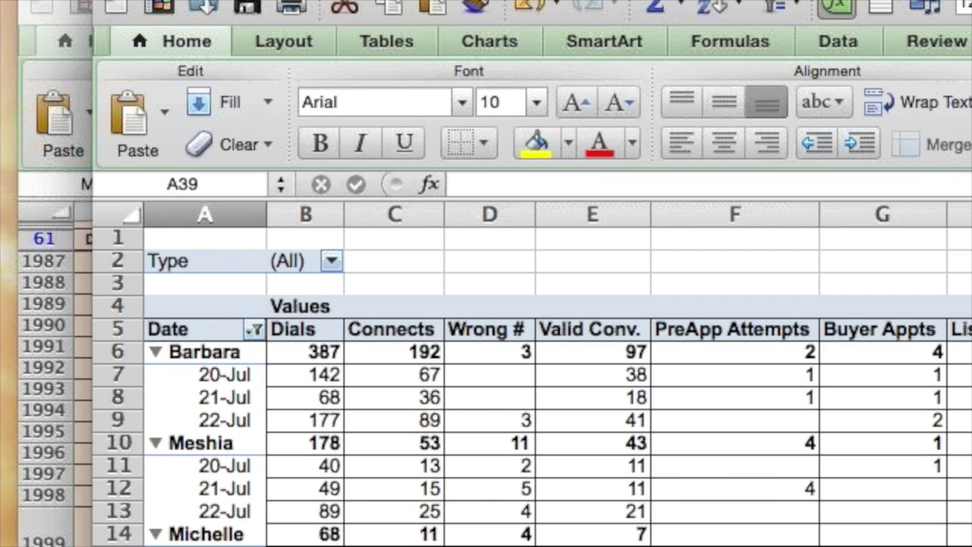
Switch from the pivot table to the call log data sheet showing the 7/20/15 entries
{"action": "key", "text": "ctrl+Page_Down"}
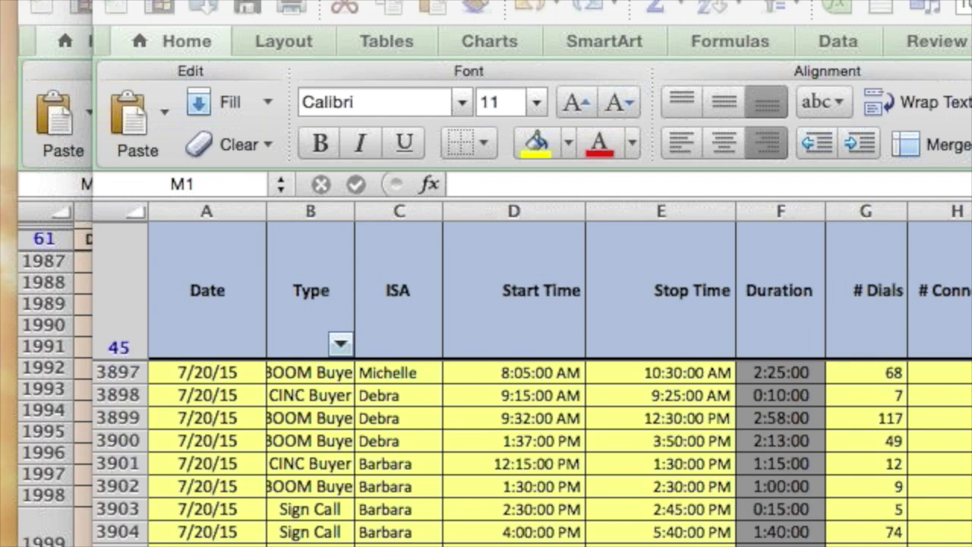
Close the call log workbook to bring the master appointment tracker forward
{"action": "scroll", "coordinate": [531, 452], "scroll_direction": "down", "scroll_amount": 3}
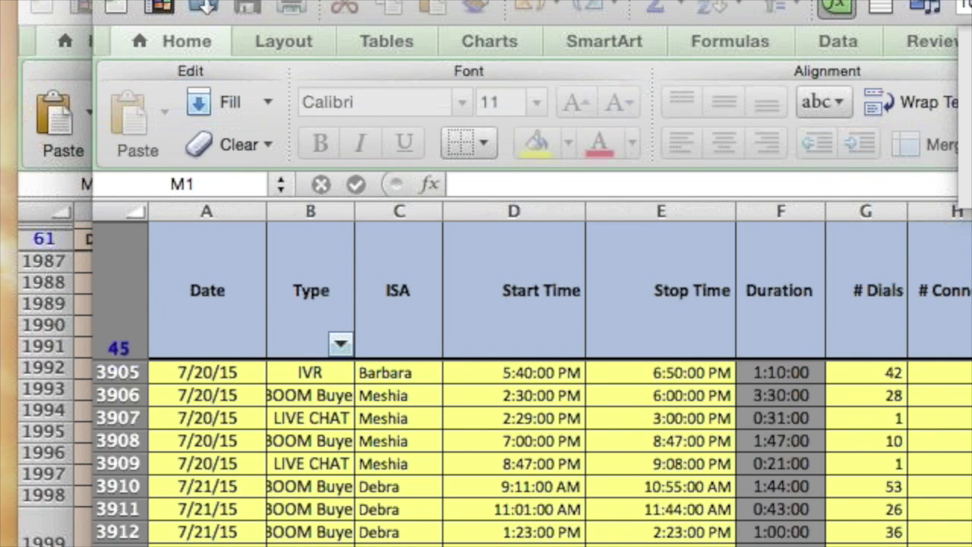
{"action": "key", "text": "super+grave"}
Jump to the first empty tracker row, A2023, and begin editing its DATE SET cell
{"action": "scroll", "coordinate": [494, 395], "scroll_direction": "up", "scroll_amount": 7}
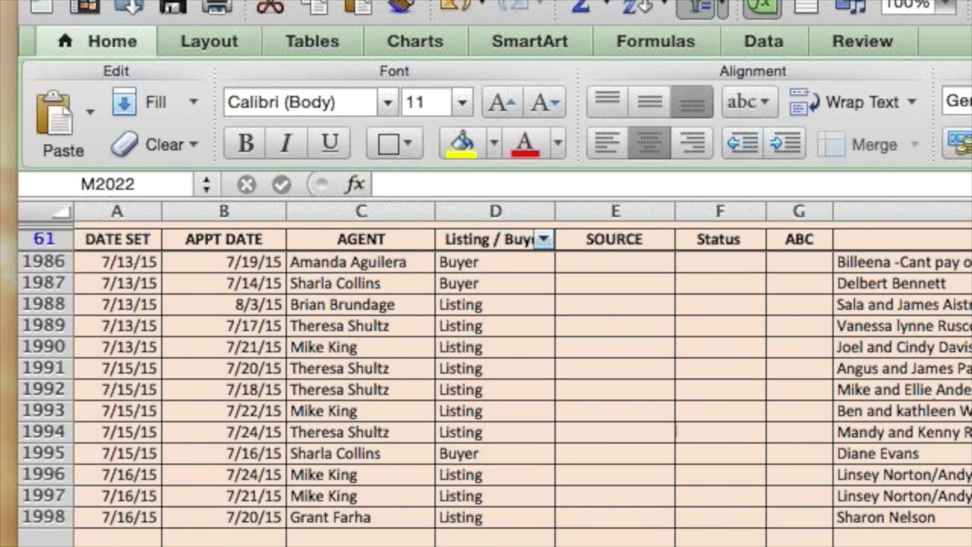
{"action": "scroll", "coordinate": [493, 395], "scroll_direction": "down", "scroll_amount": 6}
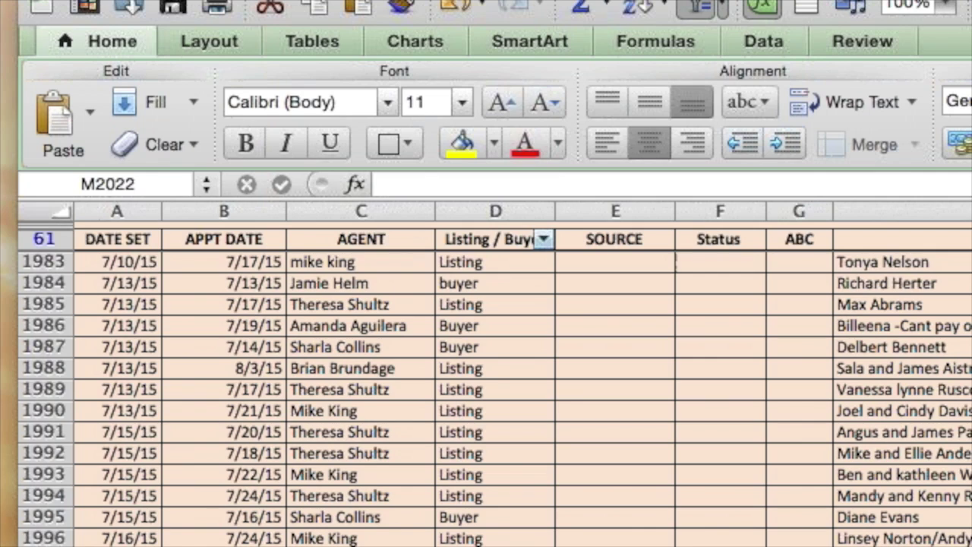
{"action": "key", "text": "Return"}
{"action": "key", "text": "F2"}
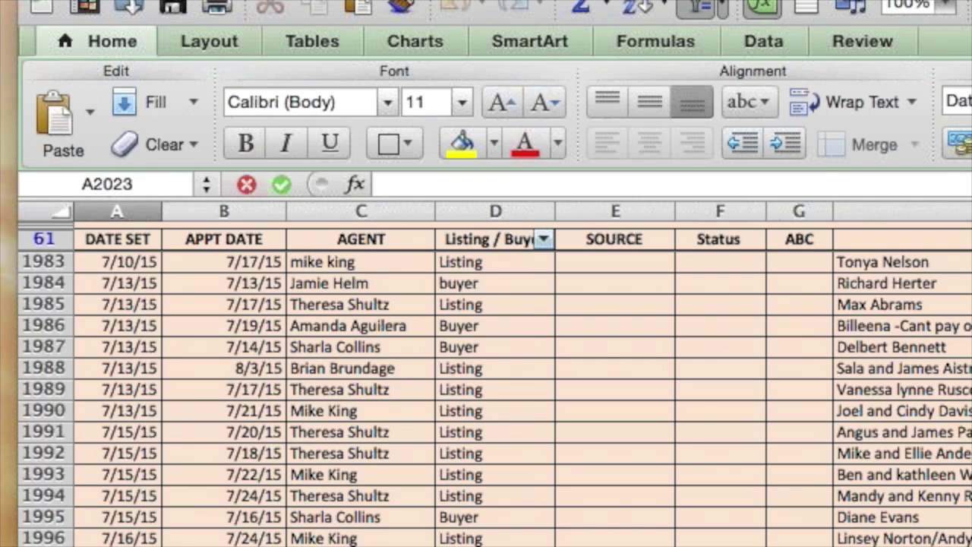
Move across row 2023 from APPT DATE to ISA, viewing the agent pick list without choosing
{"action": "key", "text": "Tab"}
{"action": "key", "text": "Tab"}
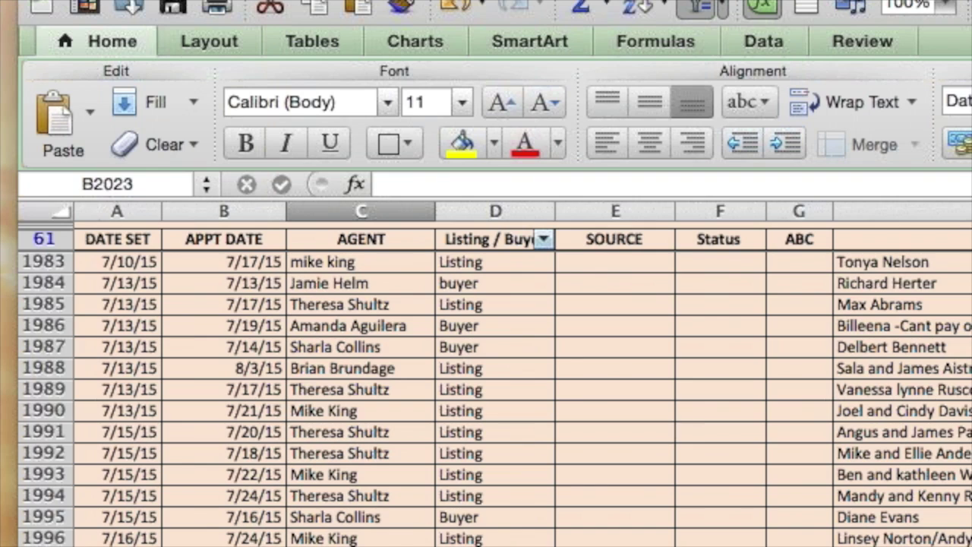
{"action": "key", "text": "alt+Down"}
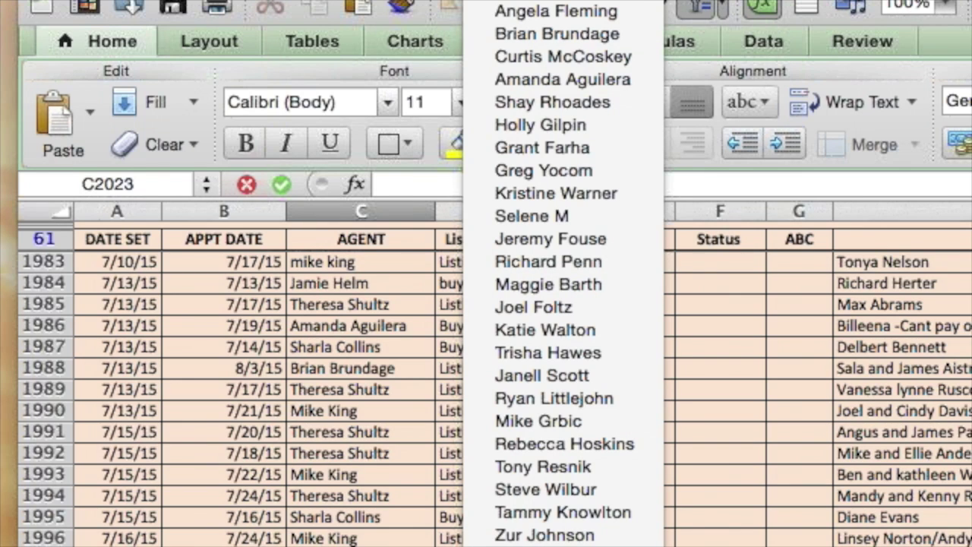
{"action": "key", "text": "Escape"}
{"action": "key", "text": "Tab"}
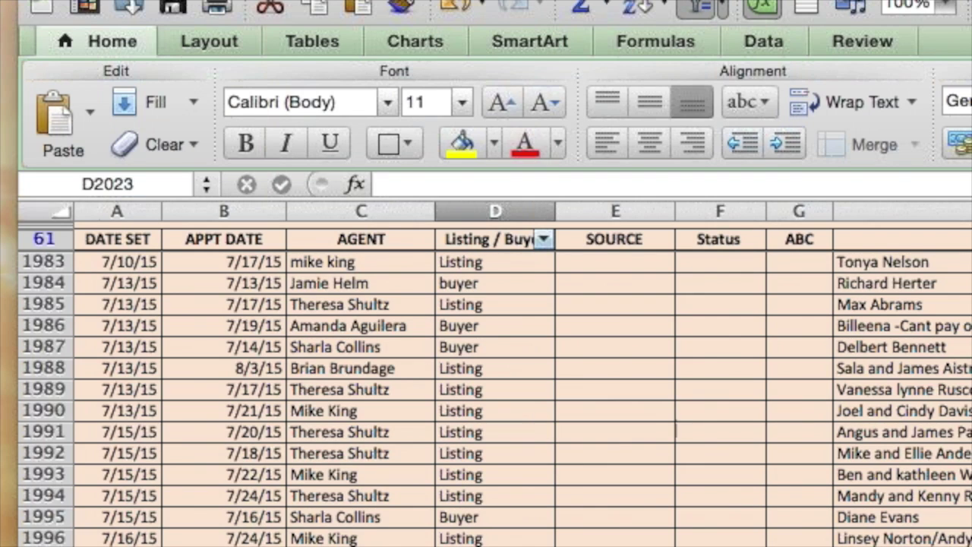
{"action": "key", "text": "Tab"}
{"action": "key", "text": "Tab"}
{"action": "key", "text": "Tab"}
{"action": "key", "text": "Tab"}
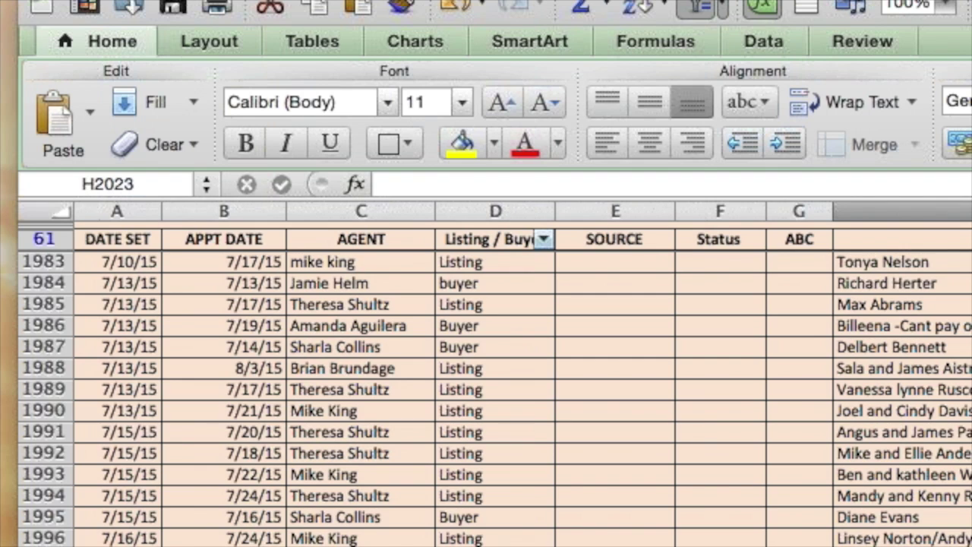
{"action": "key", "text": "Tab"}
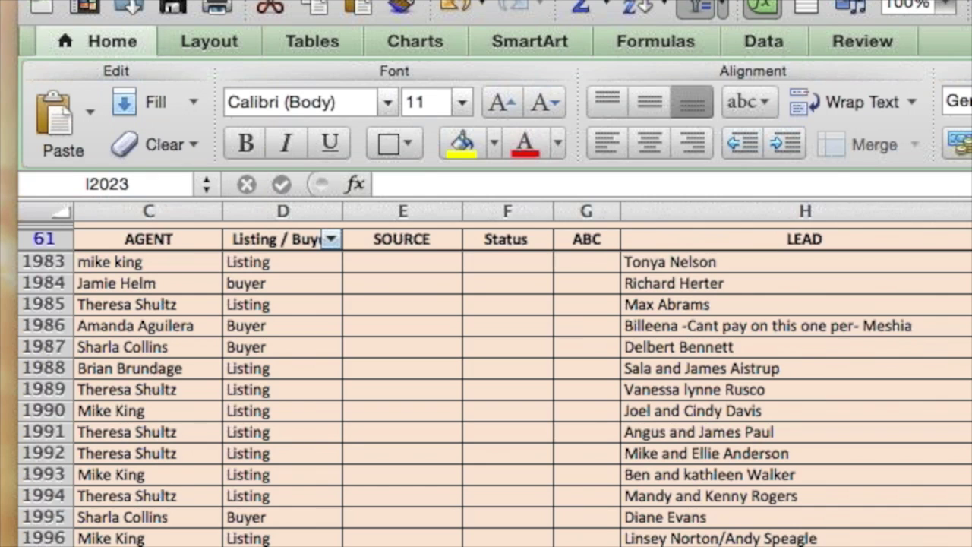
{"action": "key", "text": "Tab"}
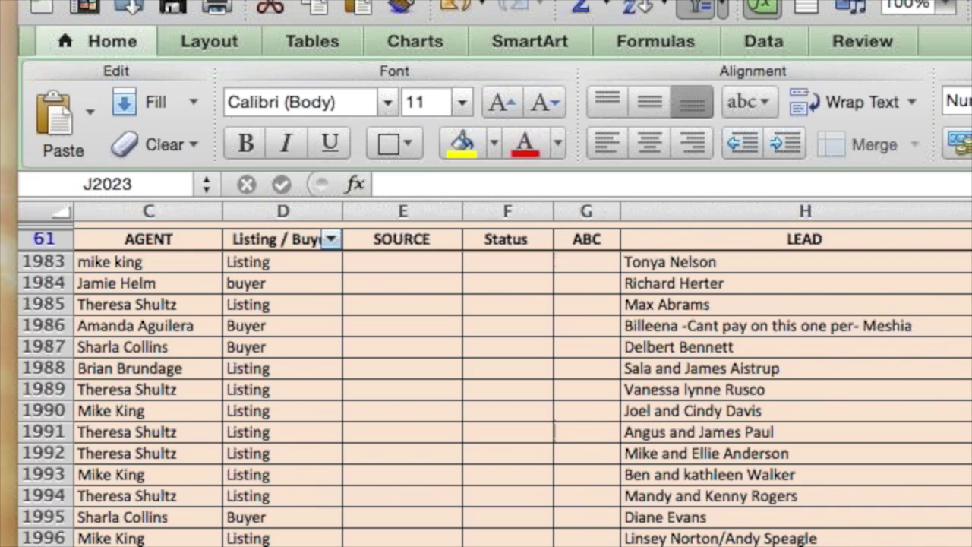
{"action": "key", "text": "Tab"}
{"action": "key", "text": "Tab"}
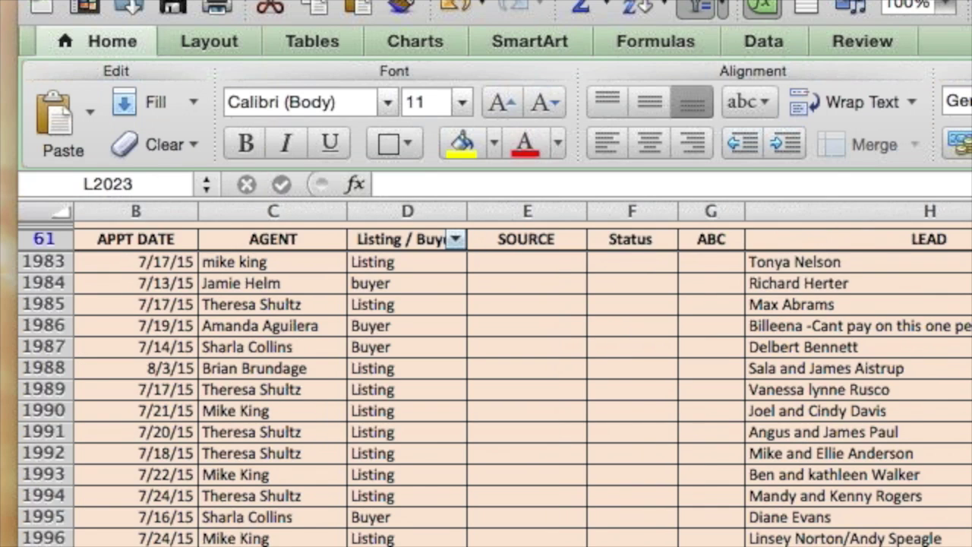
{"action": "scroll", "coordinate": [494, 379], "scroll_direction": "right", "scroll_amount": 5}
{"action": "scroll", "coordinate": [961, 385], "scroll_direction": "left", "scroll_amount": 2}
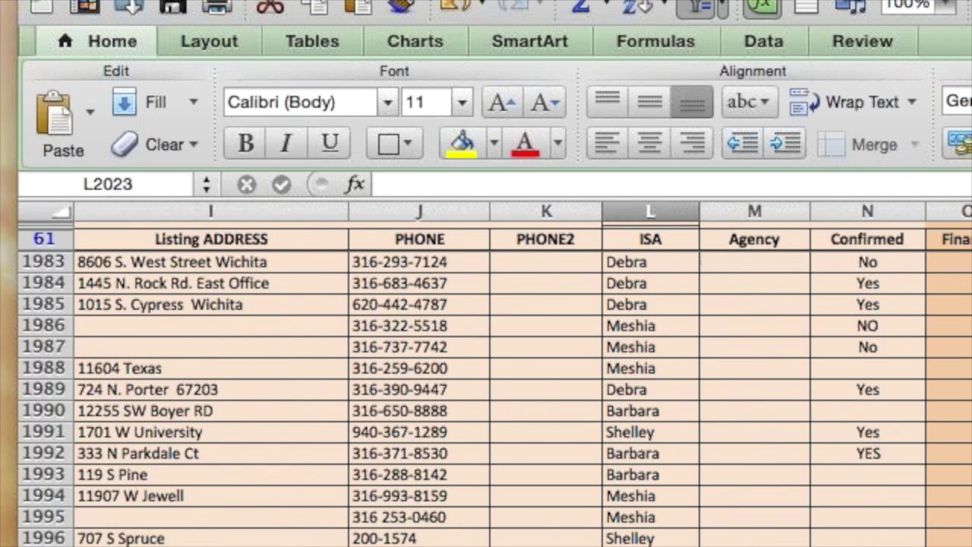
{"action": "scroll", "coordinate": [961, 385], "scroll_direction": "up", "scroll_amount": 3}
{"action": "scroll", "coordinate": [494, 395], "scroll_direction": "up", "scroll_amount": 2}
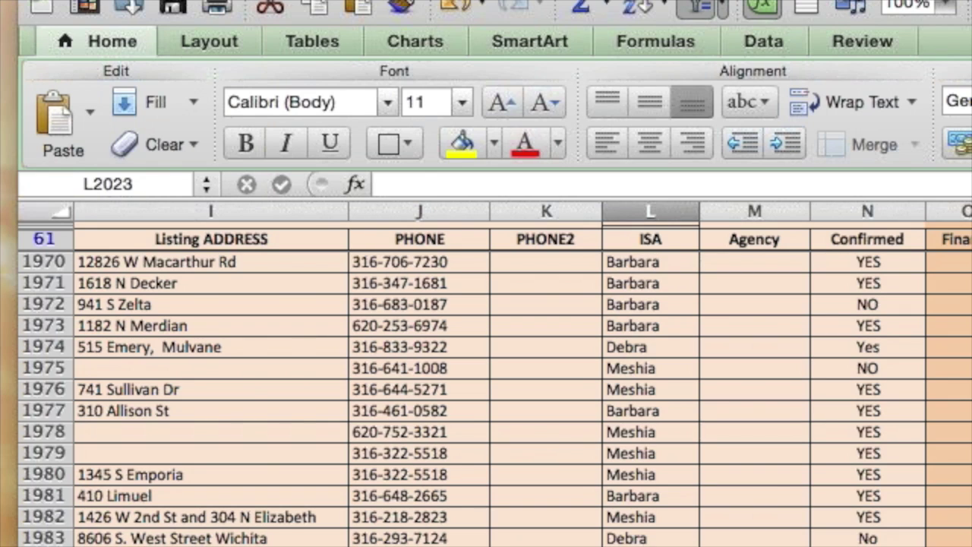
{"action": "scroll", "coordinate": [700, 431], "scroll_direction": "up", "scroll_amount": 2}
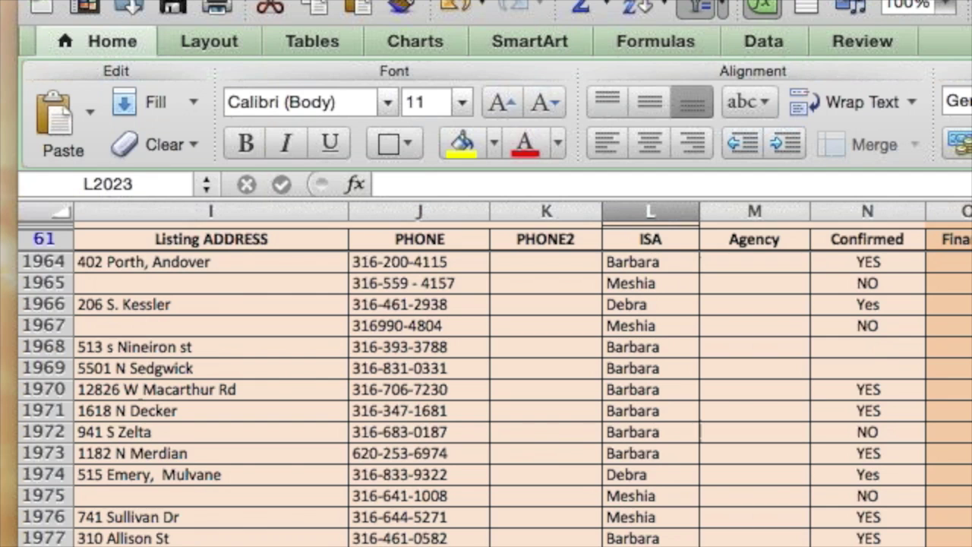
{"action": "scroll", "coordinate": [700, 431], "scroll_direction": "up", "scroll_amount": 2}
{"action": "scroll", "coordinate": [700, 431], "scroll_direction": "up", "scroll_amount": 10}
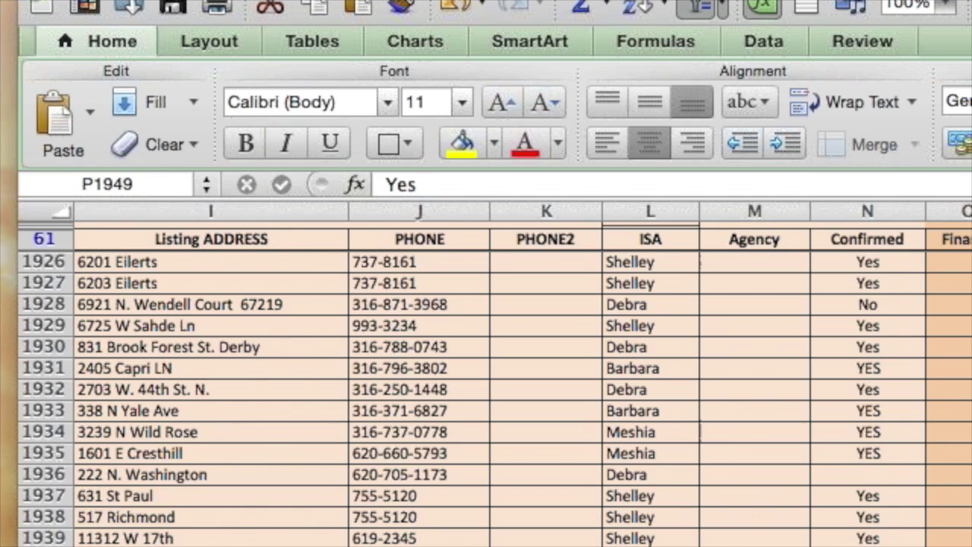
{"action": "key", "text": "ctrl+space"}
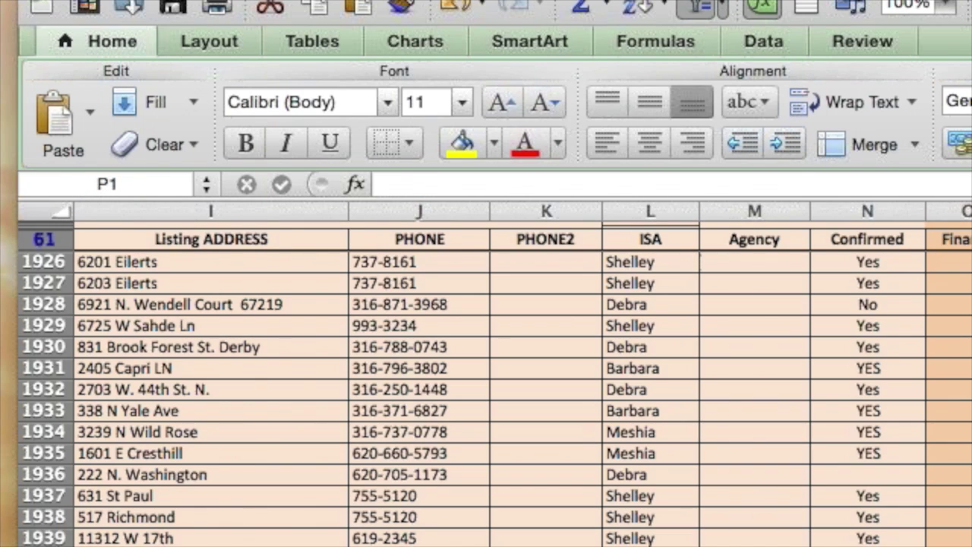
{"action": "scroll", "coordinate": [486, 395], "scroll_direction": "up", "scroll_amount": 6}
{"action": "scroll", "coordinate": [486, 395], "scroll_direction": "down", "scroll_amount": 6}
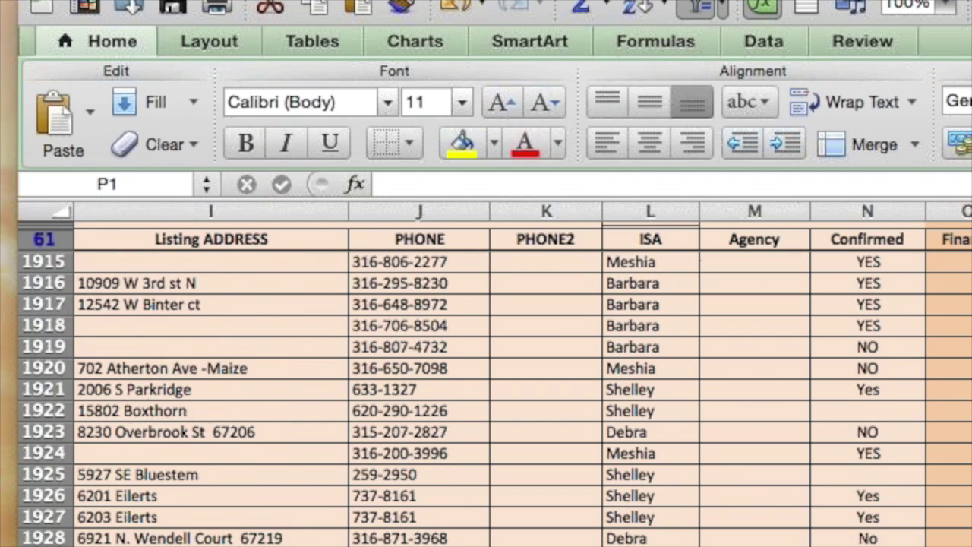
{"action": "scroll", "coordinate": [487, 395], "scroll_direction": "down", "scroll_amount": 20}
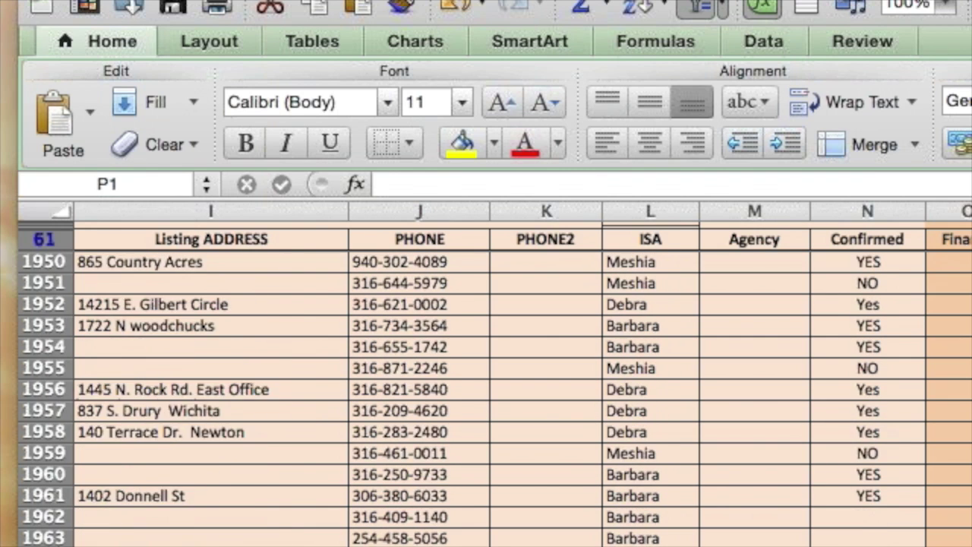
{"action": "scroll", "coordinate": [486, 395], "scroll_direction": "down", "scroll_amount": 18}
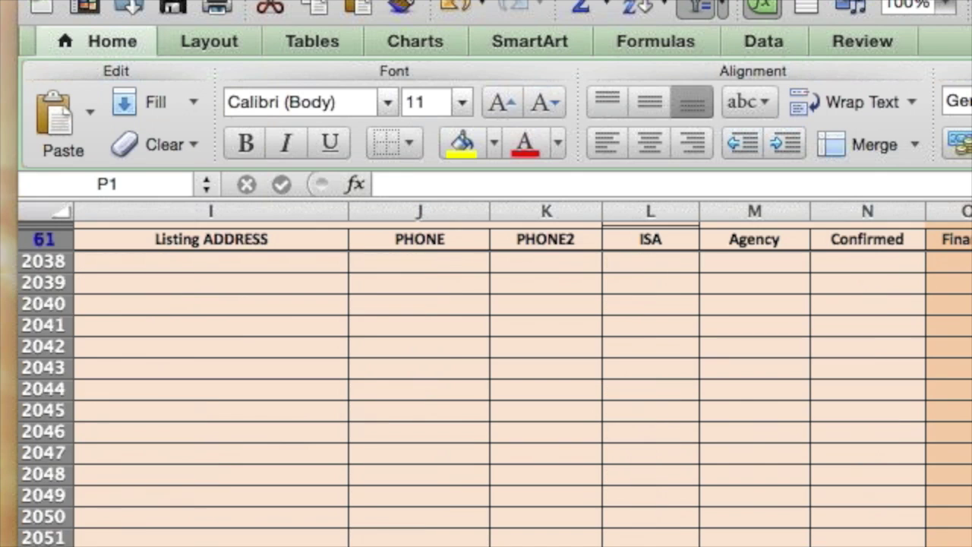
{"action": "scroll", "coordinate": [486, 395], "scroll_direction": "up", "scroll_amount": 12}
{"action": "scroll", "coordinate": [486, 395], "scroll_direction": "up", "scroll_amount": 20}
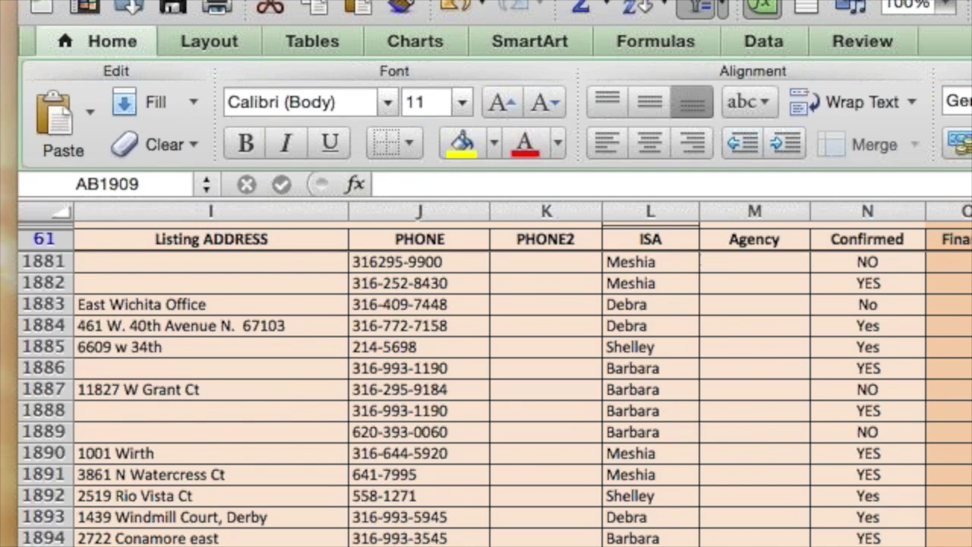
{"action": "scroll", "coordinate": [486, 380], "scroll_direction": "left", "scroll_amount": 10}
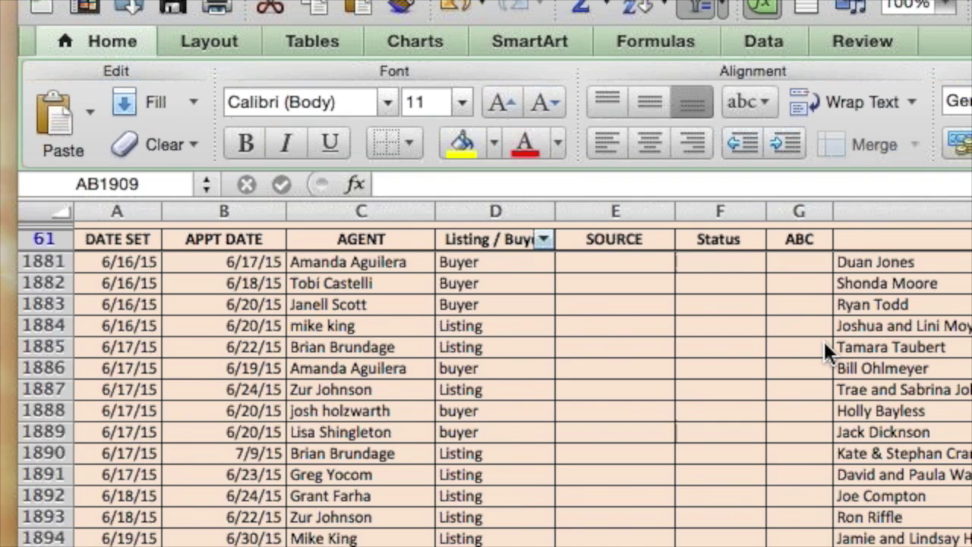
{"action": "key", "text": "super+Tab"}
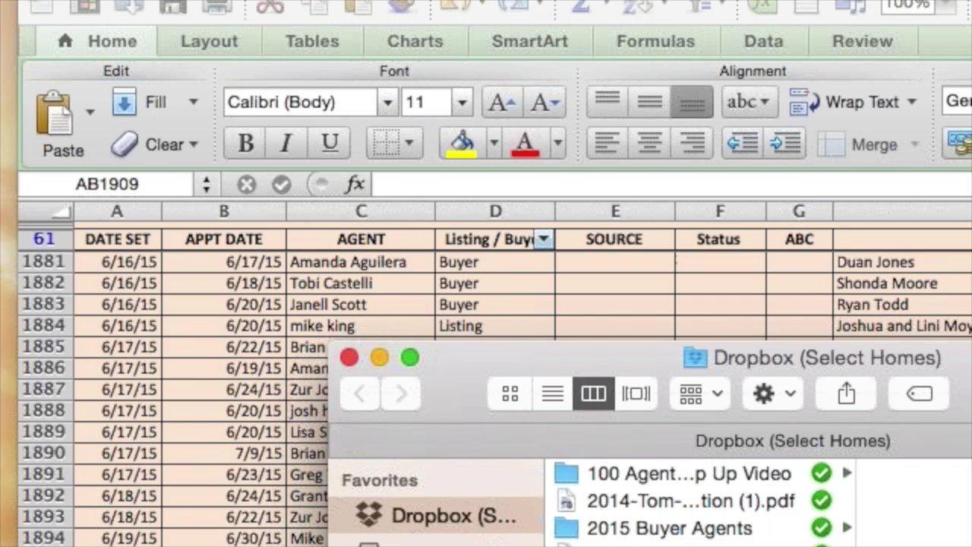
Browse the Coaching File Example folder among the Dropbox coaching folders
{"action": "type", "text": "co"}
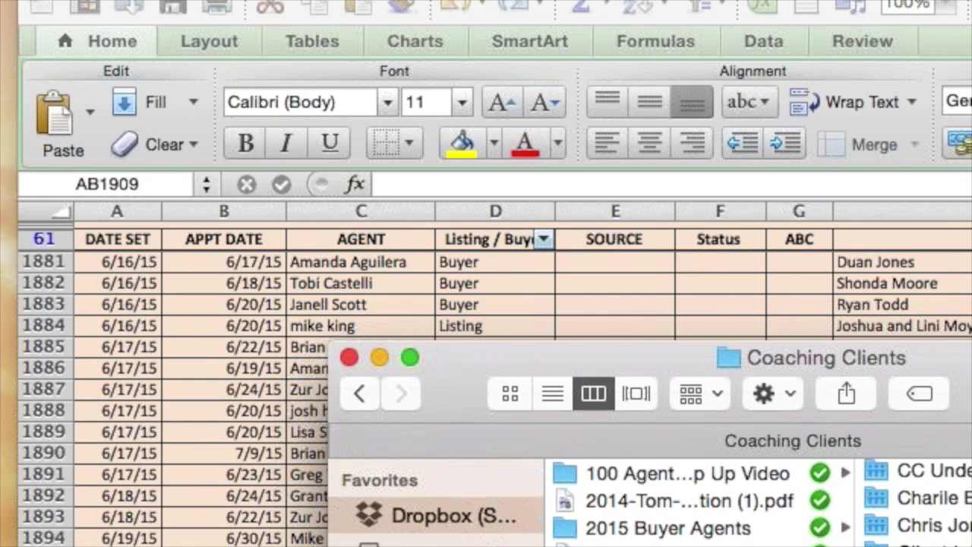
{"action": "type", "text": "de"}
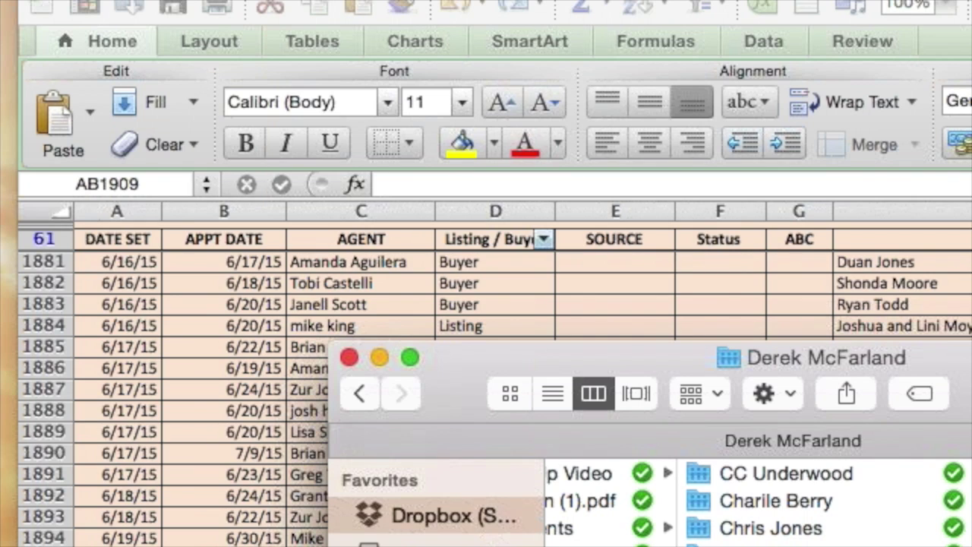
{"action": "key", "text": "Left"}
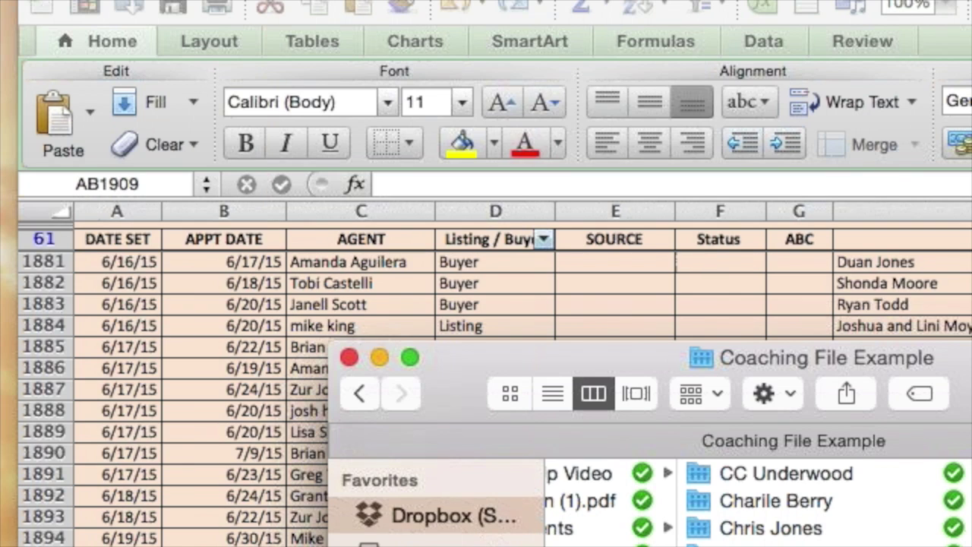
{"action": "scroll", "coordinate": [758, 502], "scroll_direction": "left", "scroll_amount": 1}
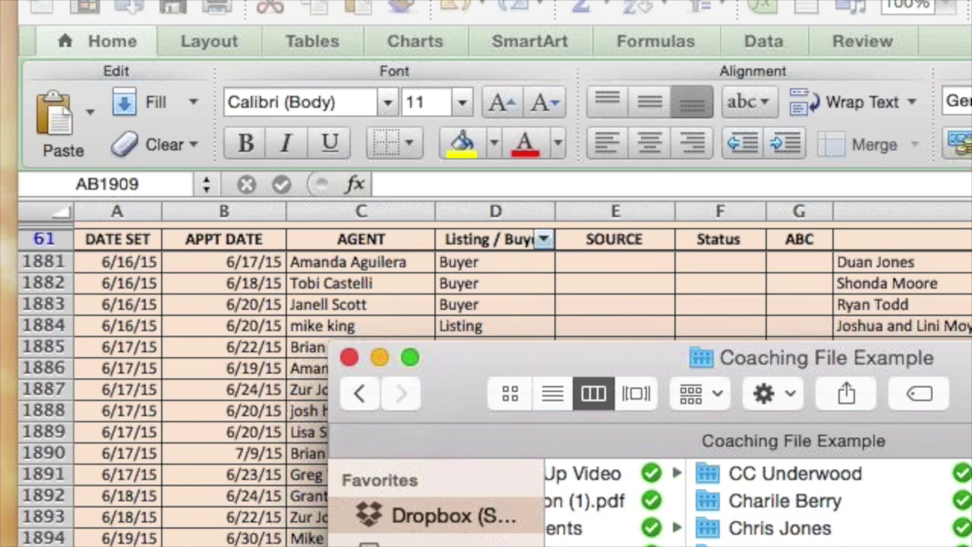
{"action": "scroll", "coordinate": [760, 501], "scroll_direction": "right", "scroll_amount": 5}
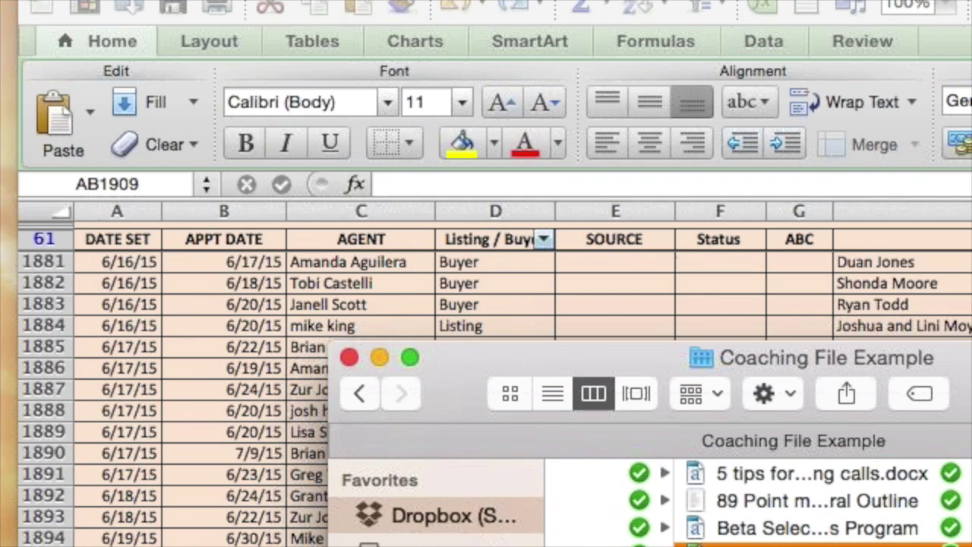
{"action": "scroll", "coordinate": [759, 501], "scroll_direction": "left", "scroll_amount": 5}
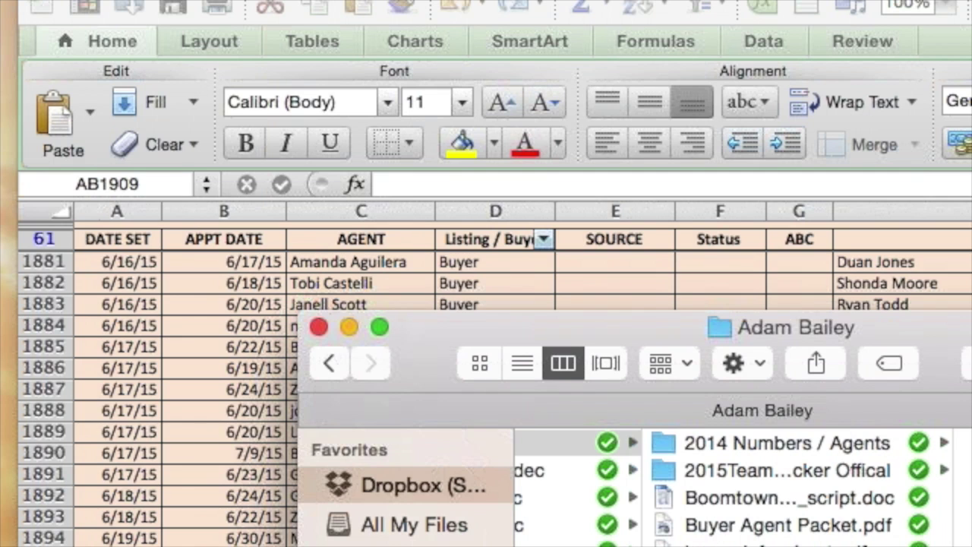
{"action": "scroll", "coordinate": [190, 379], "scroll_direction": "down", "scroll_amount": 5}
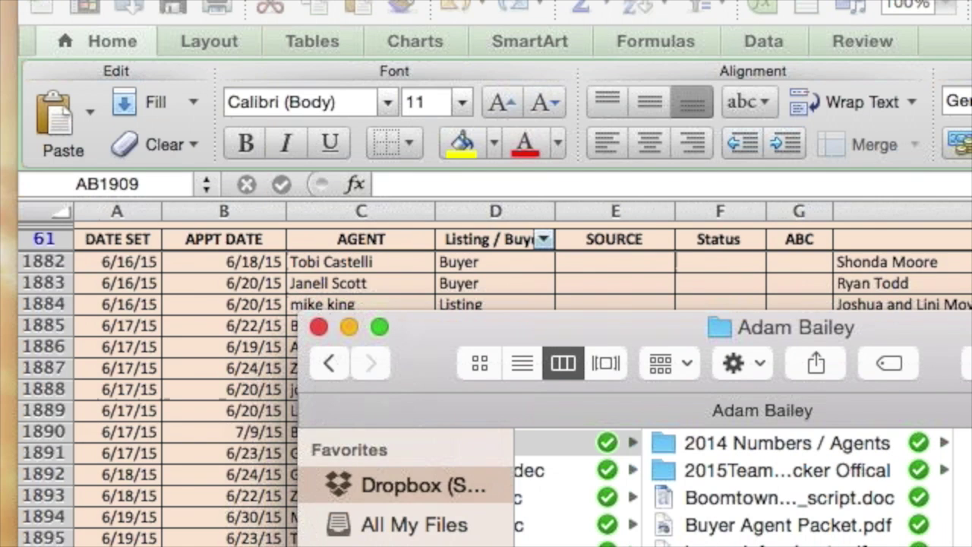
Close or minimize the client folder and ISA Numbers Finder windows
{"action": "left_click", "coordinate": [350, 326]}
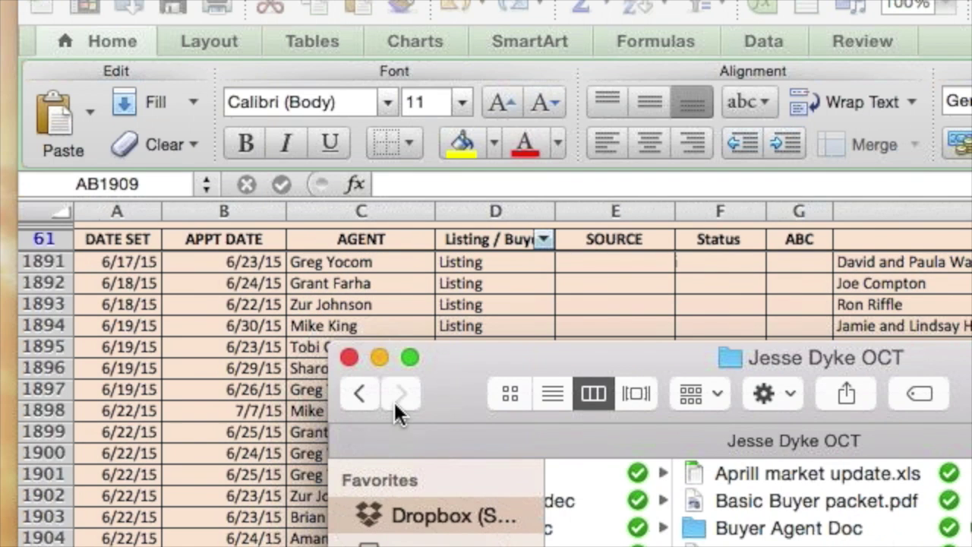
{"action": "left_click", "coordinate": [380, 357]}
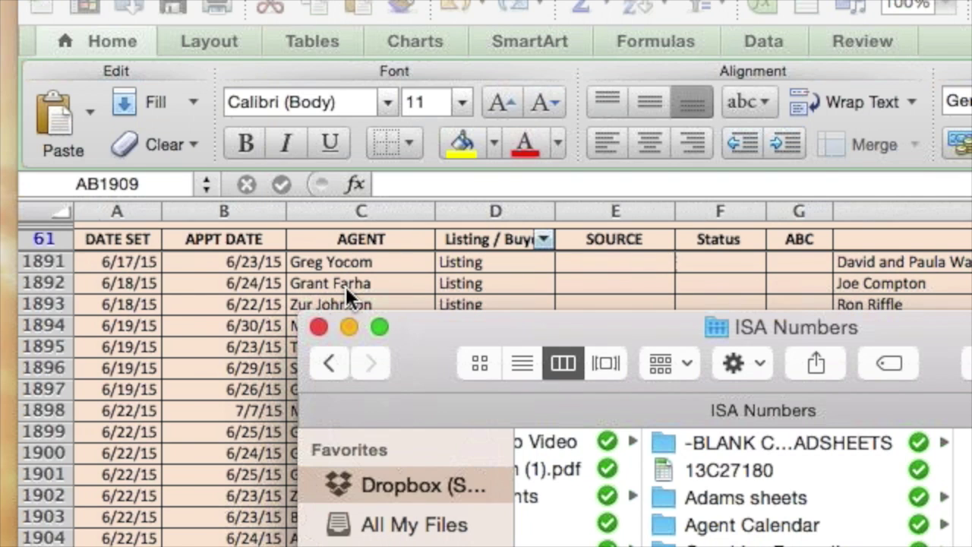
{"action": "left_click", "coordinate": [319, 326]}
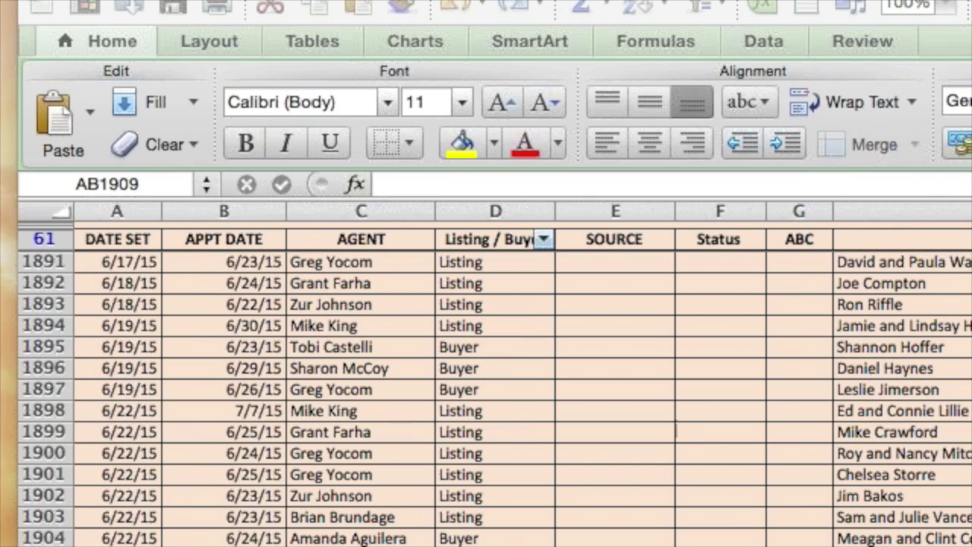
Scroll the single-agent appointments pivot listing dates from 12/29/14 with lead, address and phone
{"action": "scroll", "coordinate": [676, 430], "scroll_direction": "down", "scroll_amount": 3}
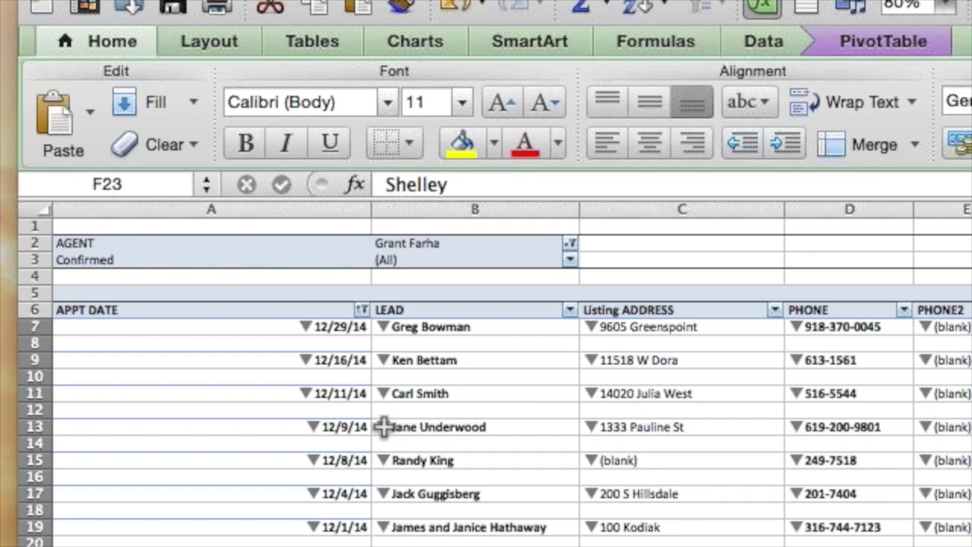
Check which agent the AGENT report filter shows and leave it unchanged
{"action": "scroll", "coordinate": [521, 477], "scroll_direction": "right", "scroll_amount": 10}
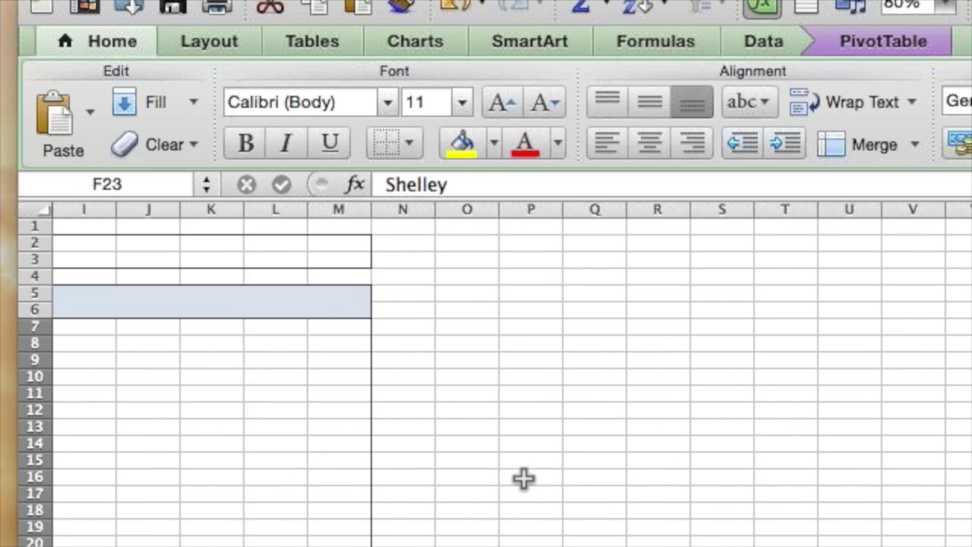
{"action": "scroll", "coordinate": [488, 494], "scroll_direction": "left", "scroll_amount": 10}
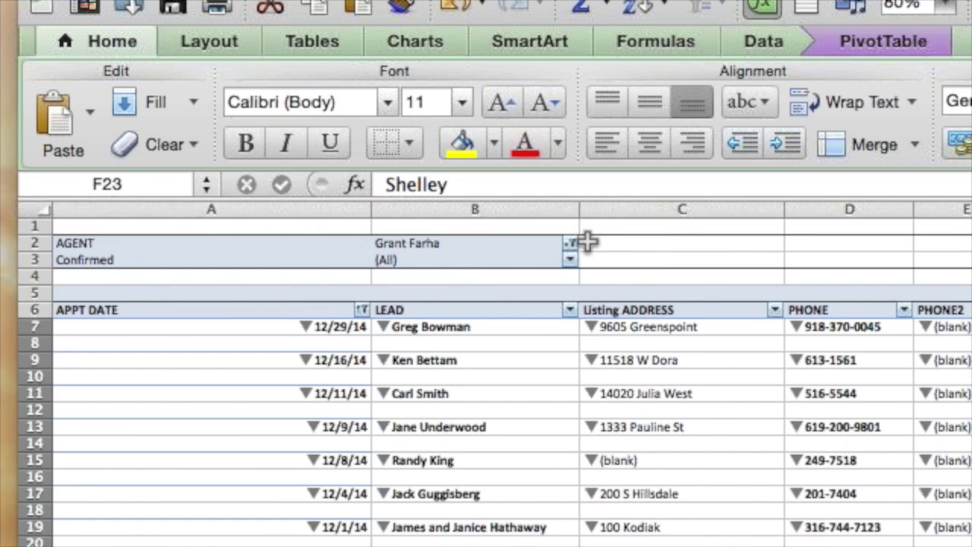
{"action": "left_click", "coordinate": [569, 244]}
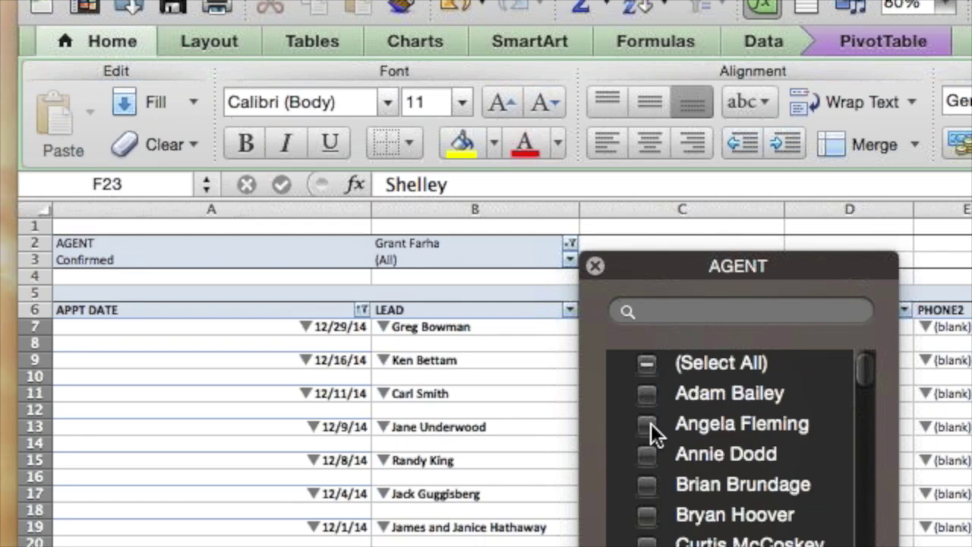
{"action": "scroll", "coordinate": [651, 423], "scroll_direction": "down", "scroll_amount": 5}
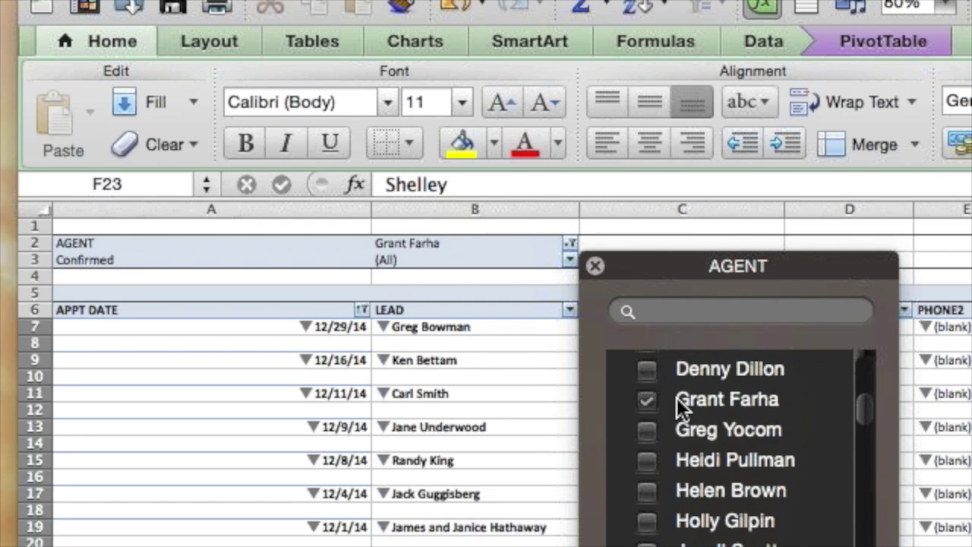
{"action": "left_click", "coordinate": [597, 270]}
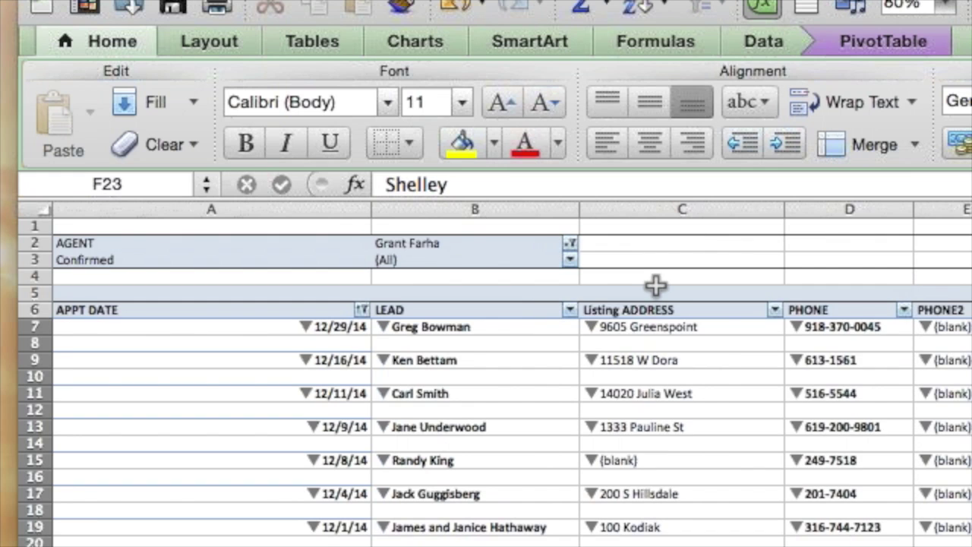
Bring up the APPT DATE sort and filter options
{"action": "scroll", "coordinate": [656, 284], "scroll_direction": "down", "scroll_amount": 7}
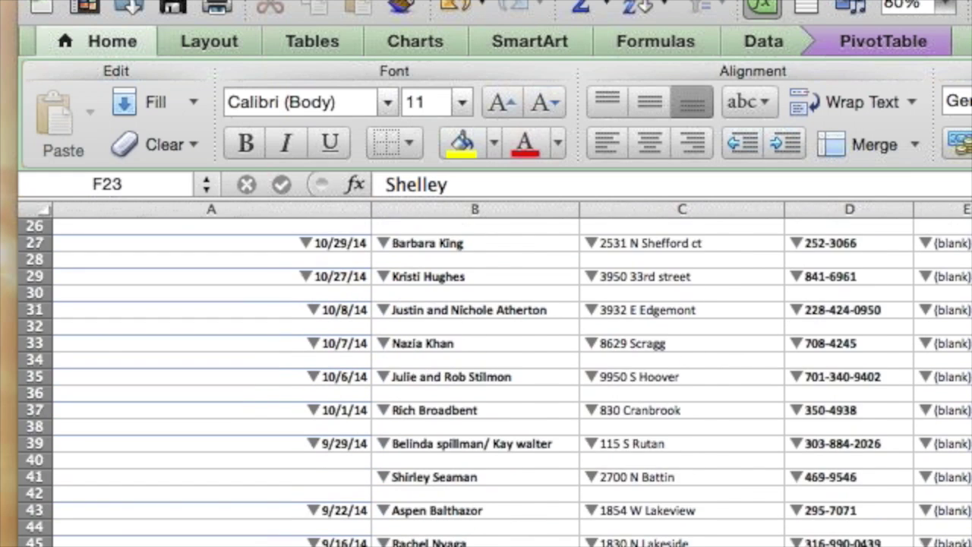
{"action": "scroll", "coordinate": [494, 379], "scroll_direction": "up", "scroll_amount": 10}
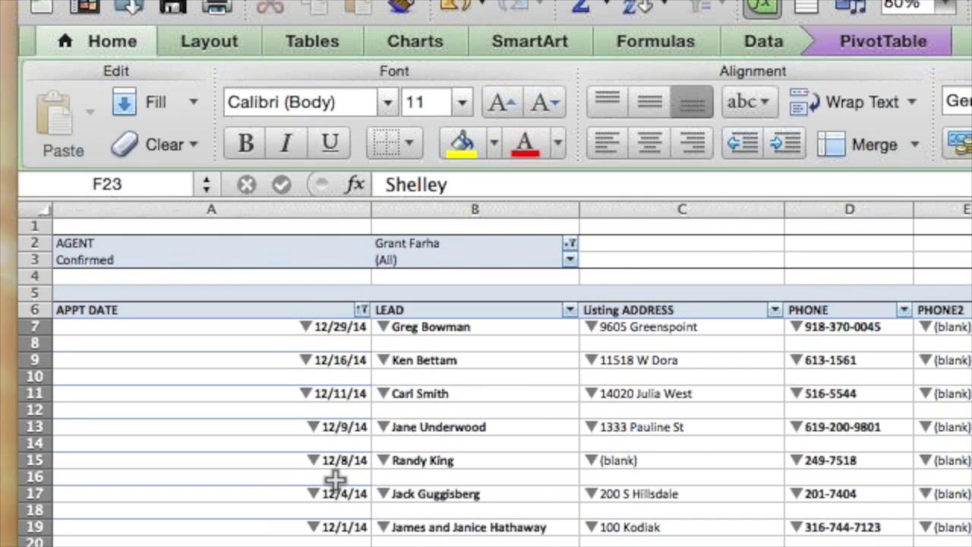
{"action": "left_click", "coordinate": [362, 309]}
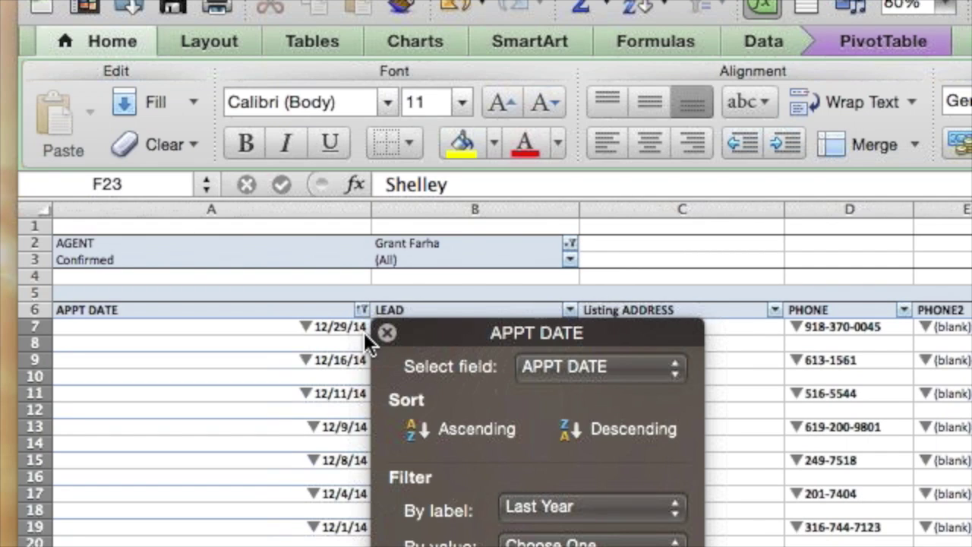
Change the APPT DATE label filter period to Last Week and close the filter panel
{"action": "left_click", "coordinate": [614, 513]}
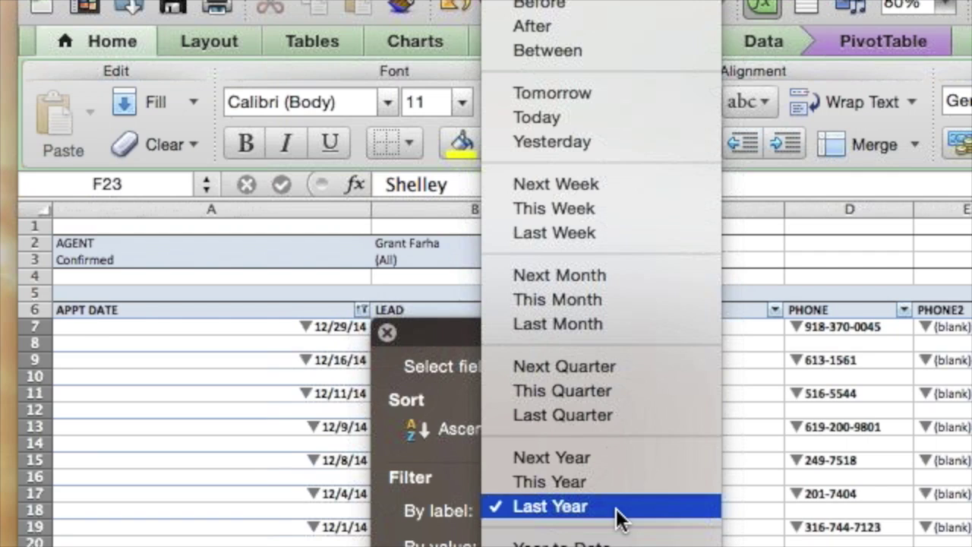
{"action": "left_click", "coordinate": [584, 220]}
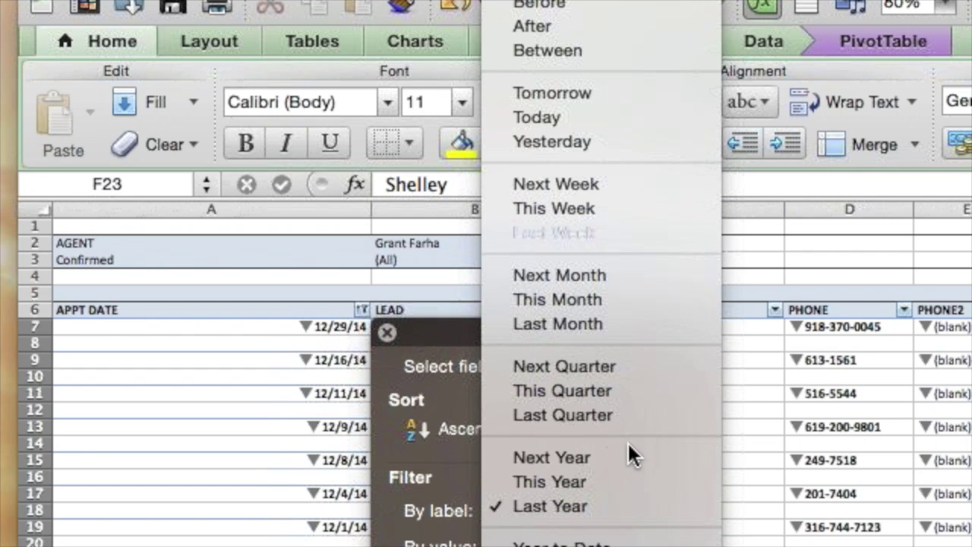
{"action": "left_click", "coordinate": [301, 326]}
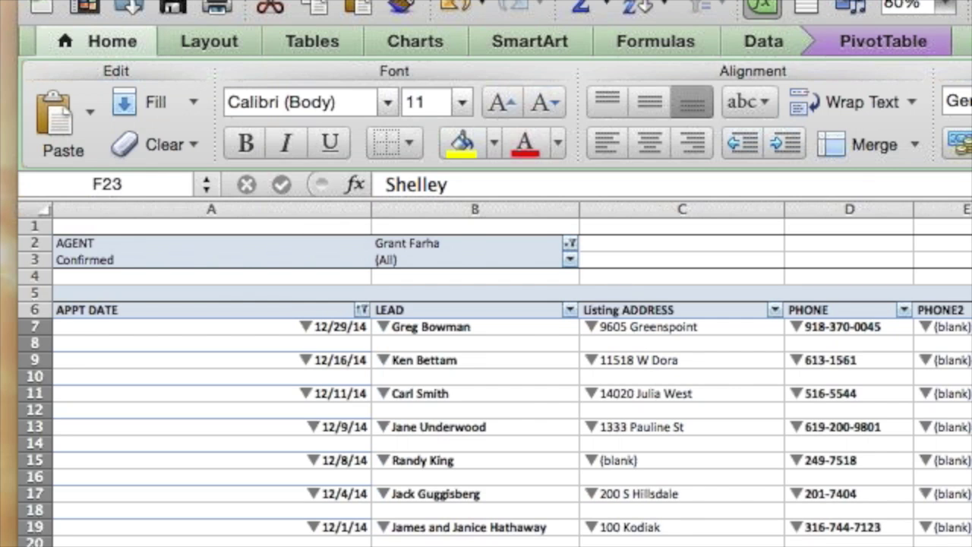
{"action": "scroll", "coordinate": [494, 380], "scroll_direction": "down", "scroll_amount": 10}
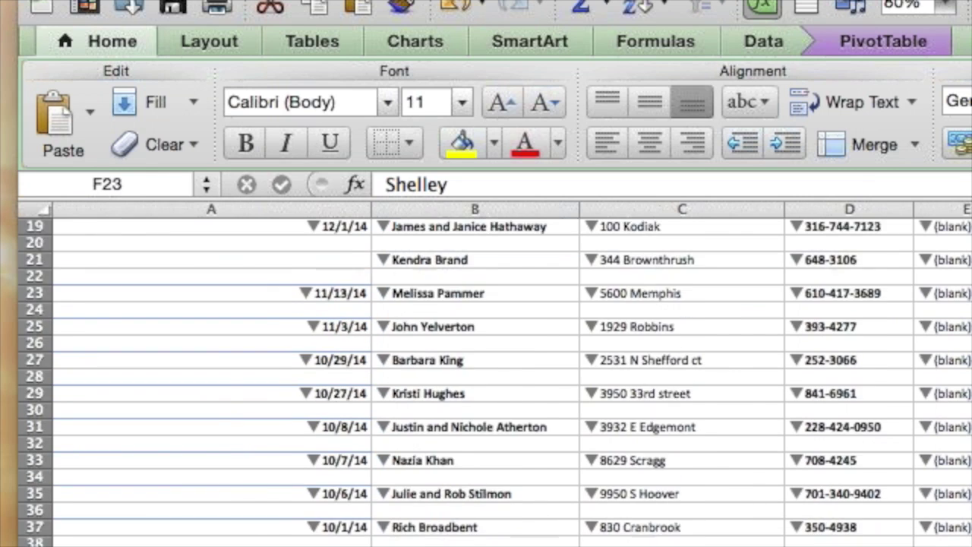
{"action": "scroll", "coordinate": [494, 380], "scroll_direction": "down", "scroll_amount": 20}
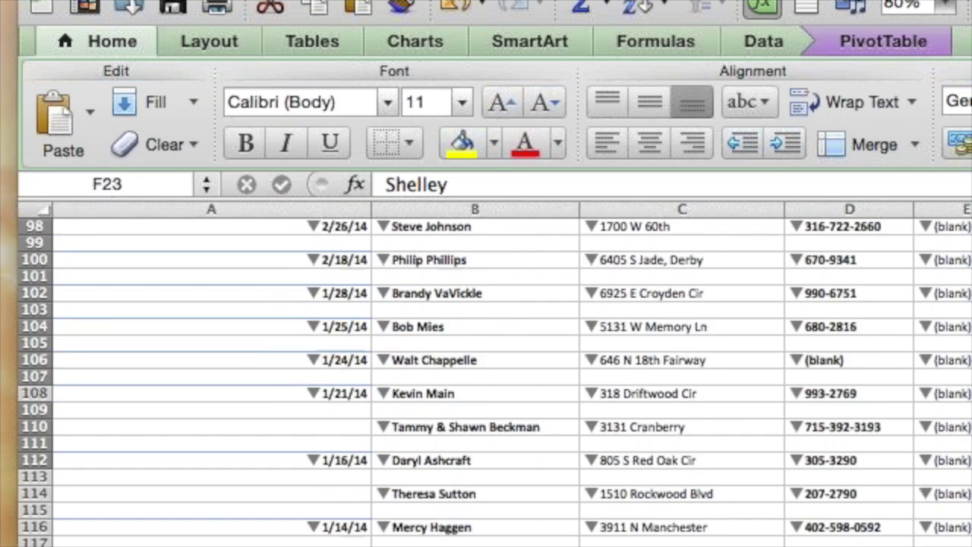
{"action": "scroll", "coordinate": [493, 380], "scroll_direction": "up", "scroll_amount": 20}
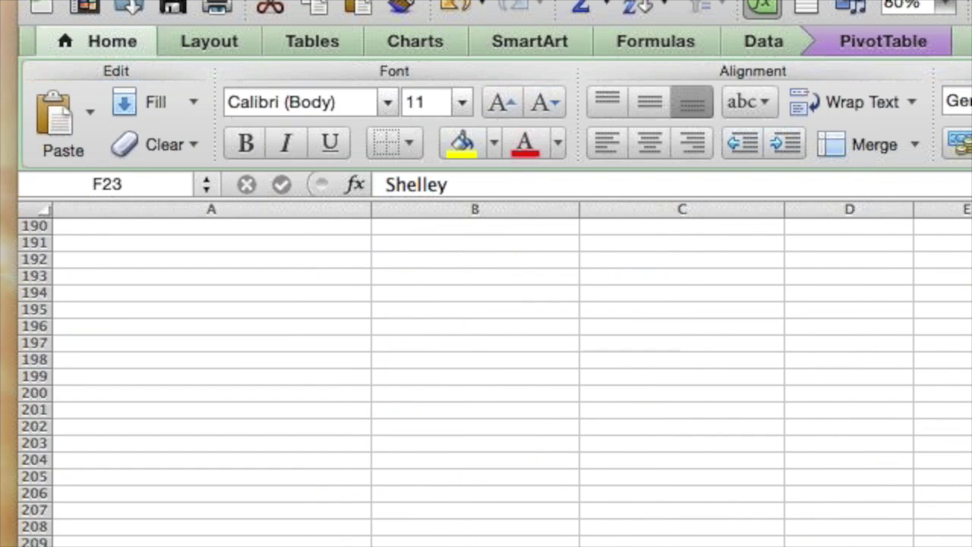
{"action": "scroll", "coordinate": [494, 379], "scroll_direction": "up", "scroll_amount": 15}
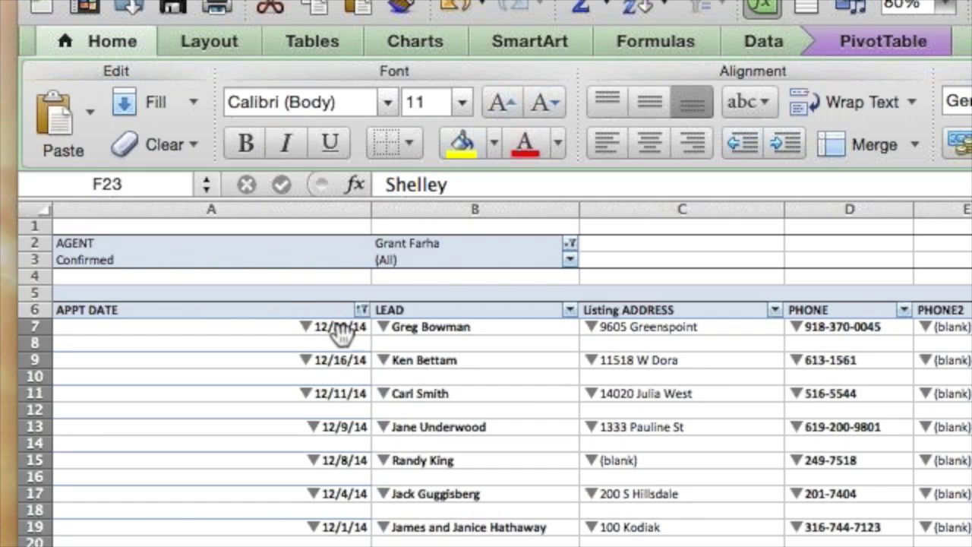
{"action": "left_click", "coordinate": [568, 310]}
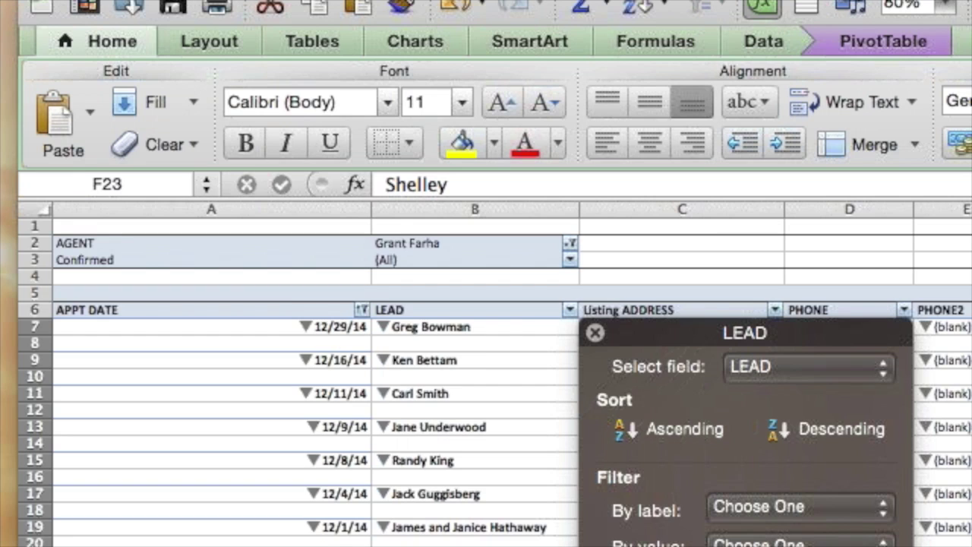
{"action": "left_click", "coordinate": [793, 365]}
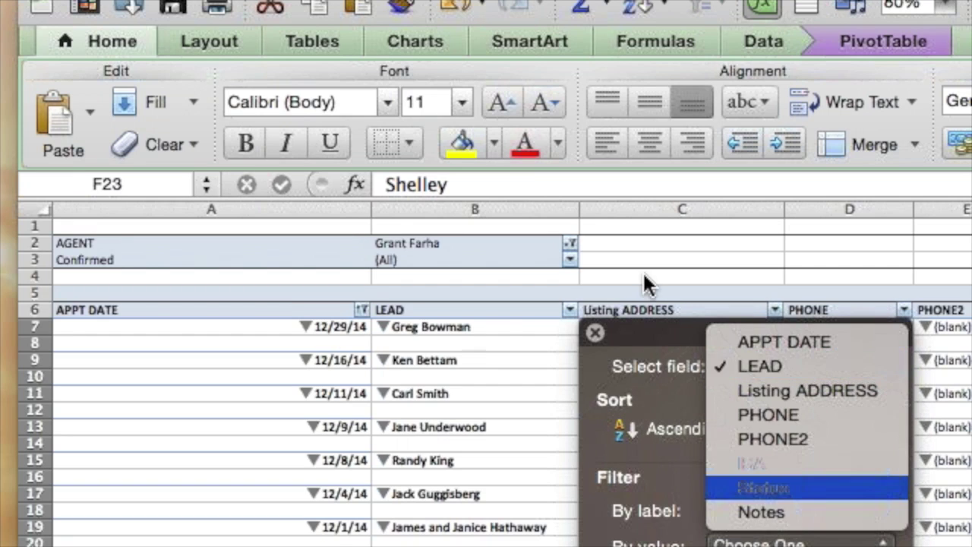
{"action": "left_click", "coordinate": [594, 333]}
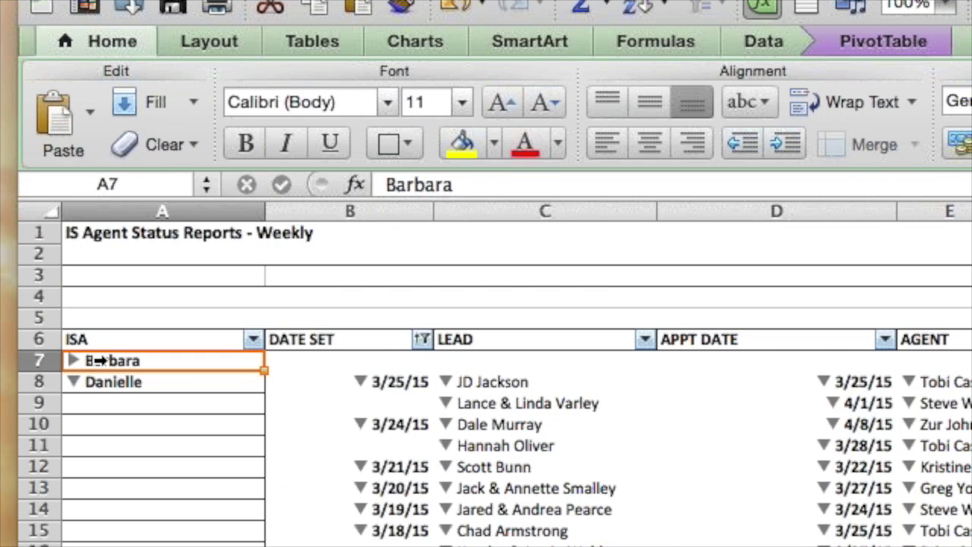
Undo the change that emptied the IS Agent Status Reports - Weekly pivot
{"action": "scroll", "coordinate": [47, 353], "scroll_direction": "down", "scroll_amount": 1}
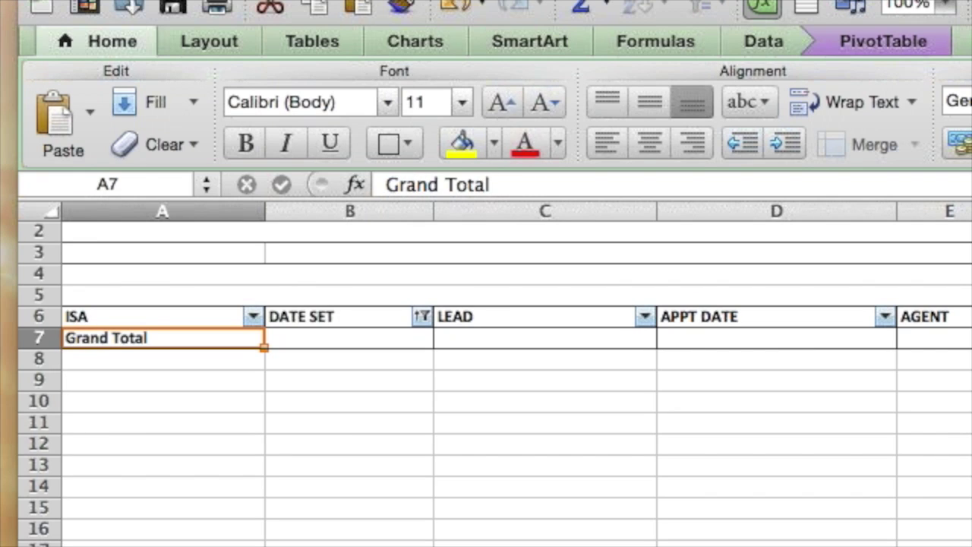
{"action": "left_click", "coordinate": [646, 0]}
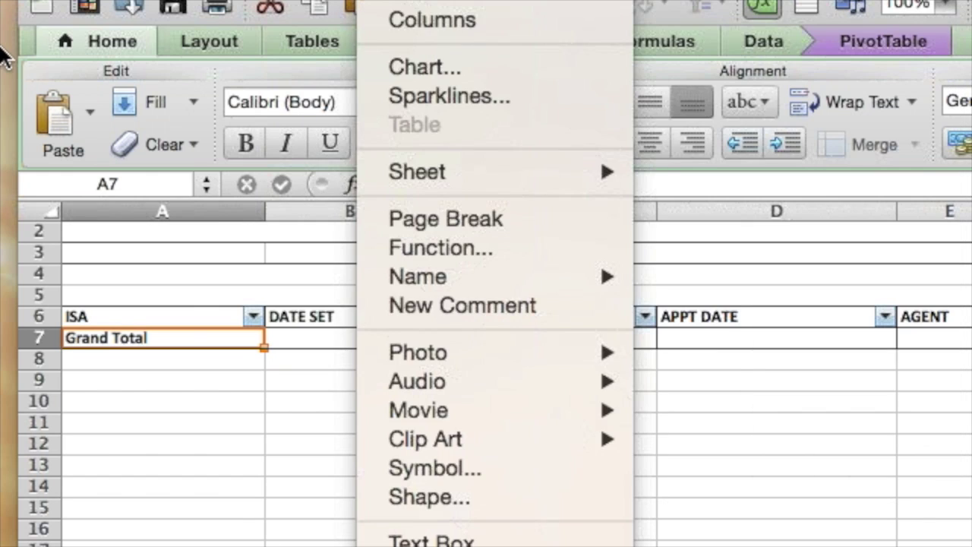
{"action": "left_click", "coordinate": [149, 52]}
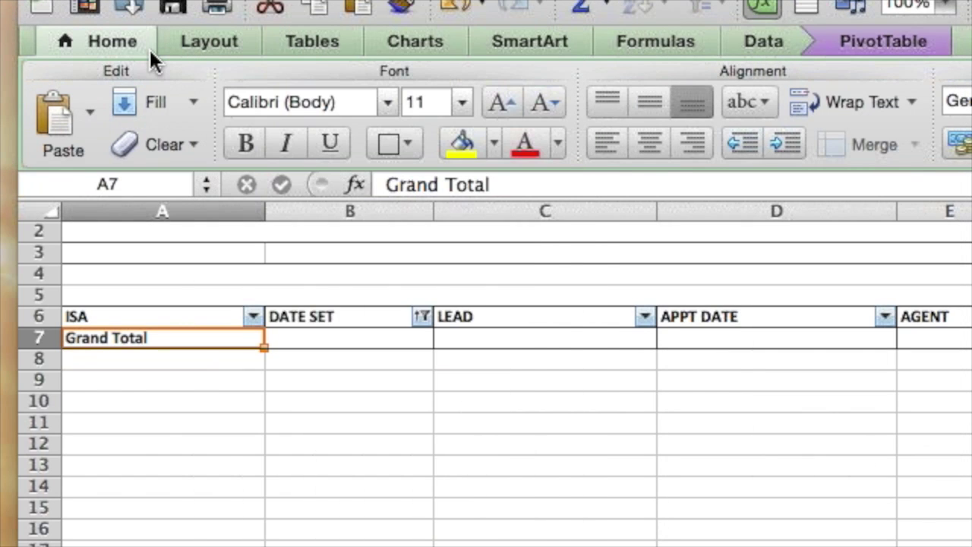
{"action": "left_click", "coordinate": [462, 9]}
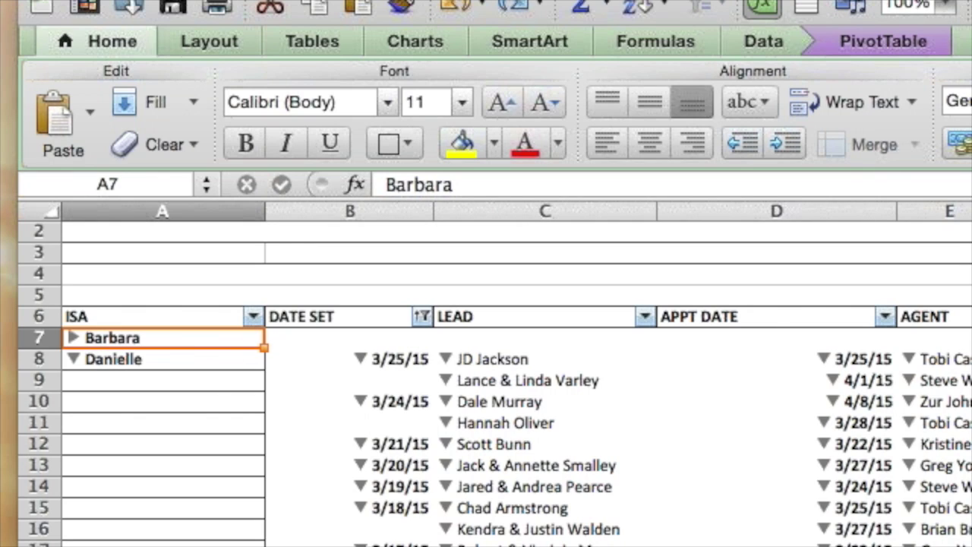
View the Count of AGENT pivot split by ISA columns and filtered to Confirmed YES
{"action": "scroll", "coordinate": [494, 379], "scroll_direction": "right", "scroll_amount": 5}
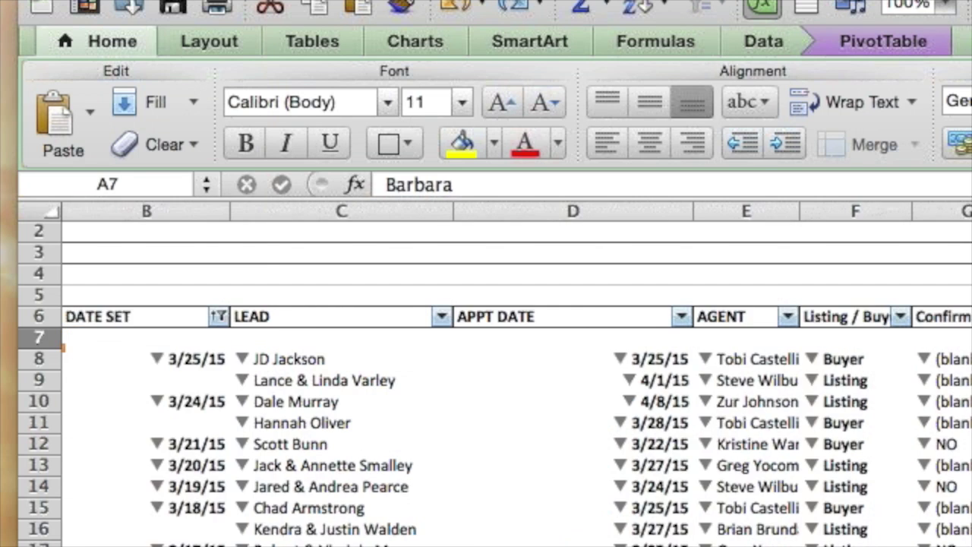
{"action": "scroll", "coordinate": [493, 380], "scroll_direction": "left", "scroll_amount": 5}
{"action": "scroll", "coordinate": [493, 380], "scroll_direction": "up", "scroll_amount": 1}
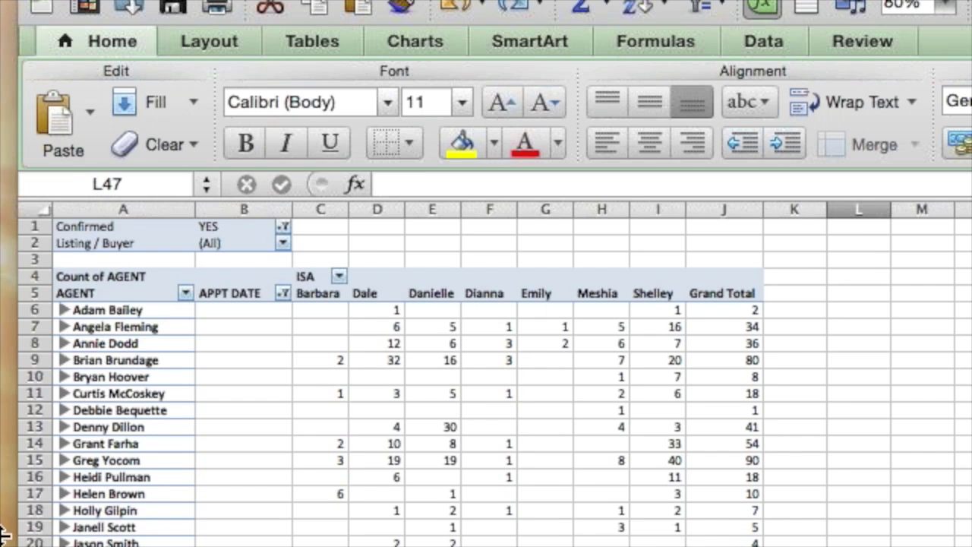
Check the agent count pivot's Confirmed filter, which includes only YES values
{"action": "left_click", "coordinate": [121, 546]}
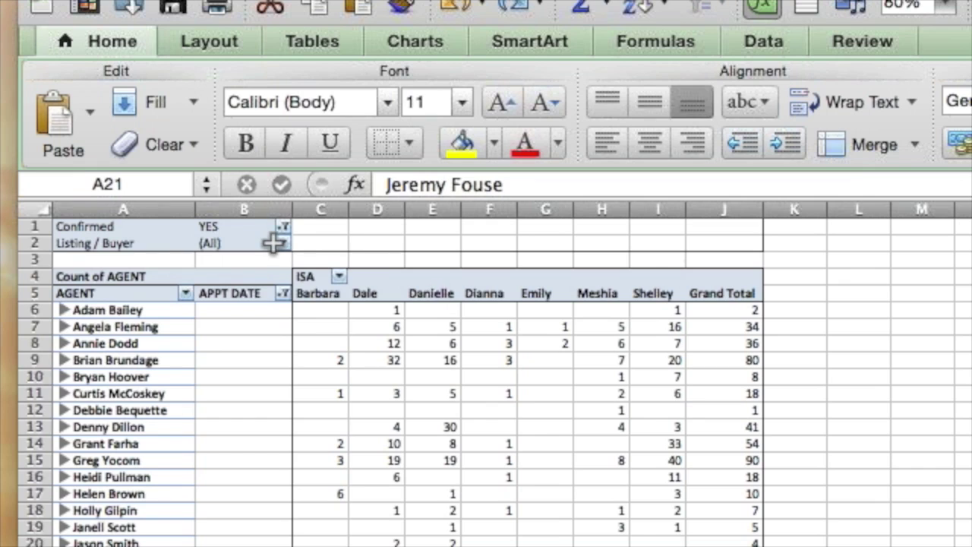
{"action": "left_click", "coordinate": [297, 236]}
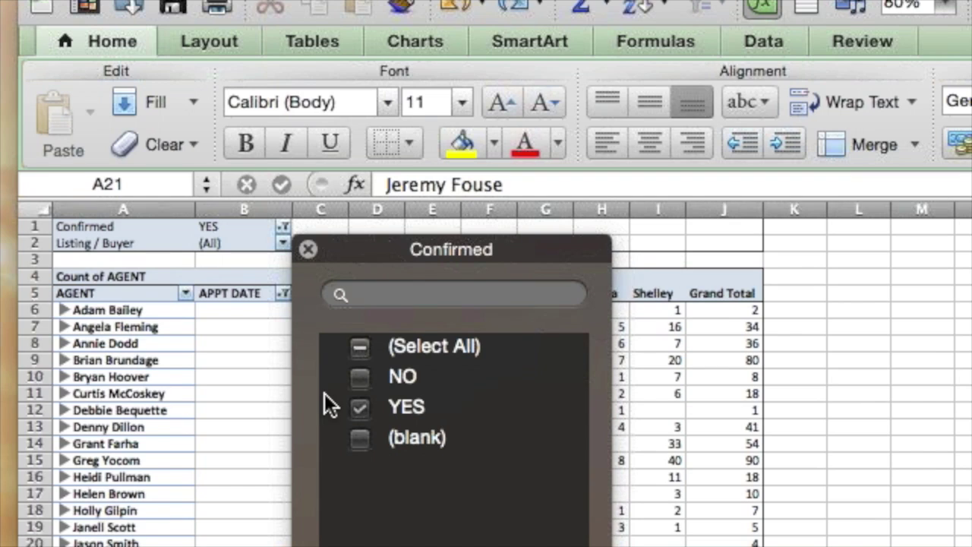
Review the APPT DATE filter's date presets, leaving it set to Last Year
{"action": "left_click", "coordinate": [308, 250]}
{"action": "left_click", "coordinate": [283, 294]}
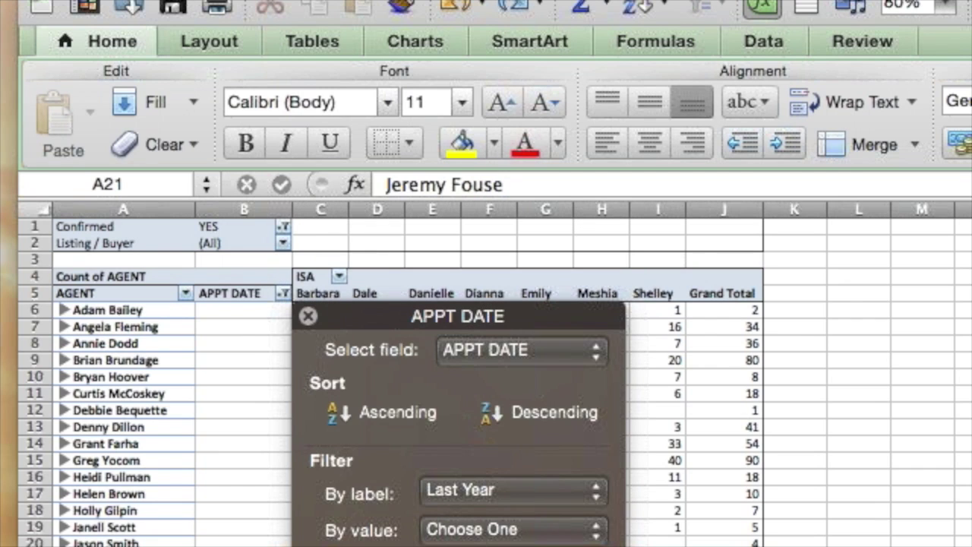
{"action": "left_click", "coordinate": [582, 507]}
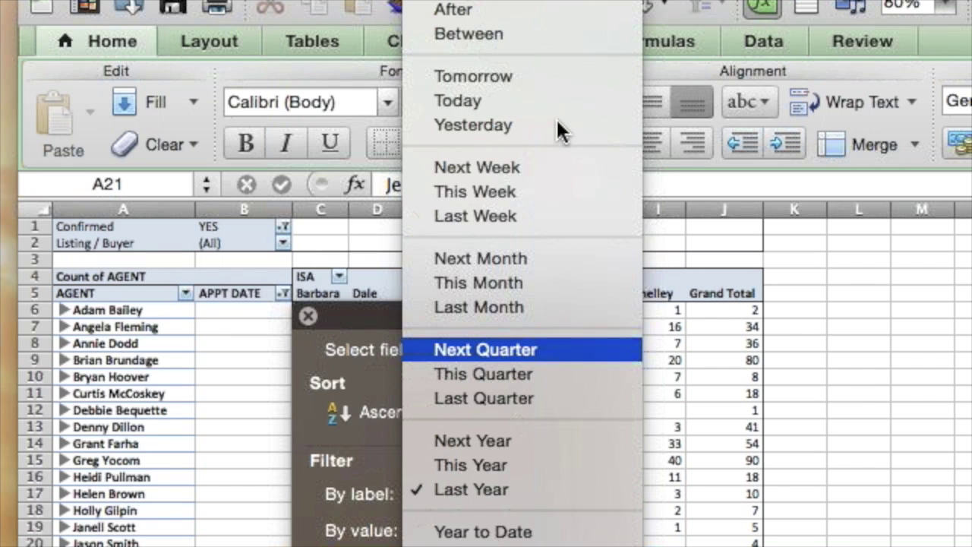
{"action": "scroll", "coordinate": [694, 463], "scroll_direction": "up", "scroll_amount": 2}
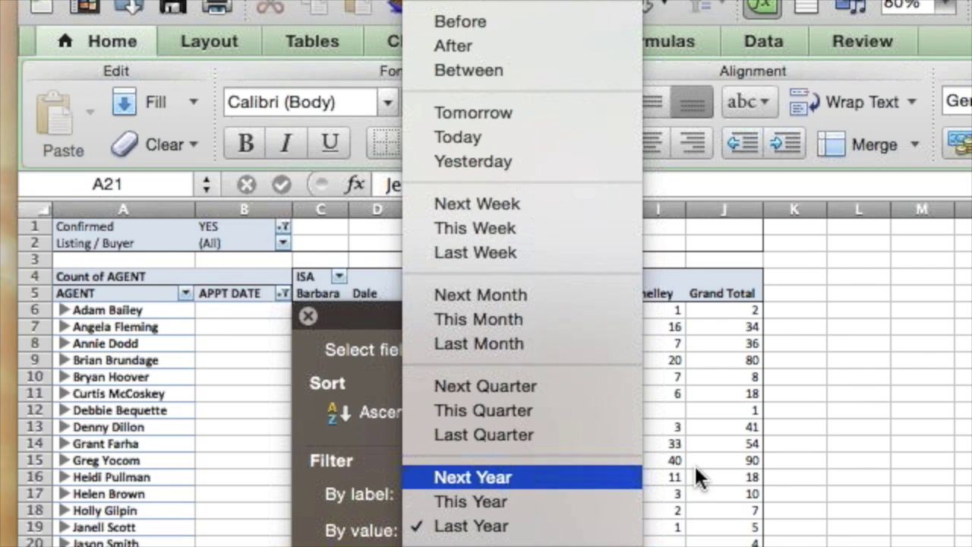
{"action": "key", "text": "Escape"}
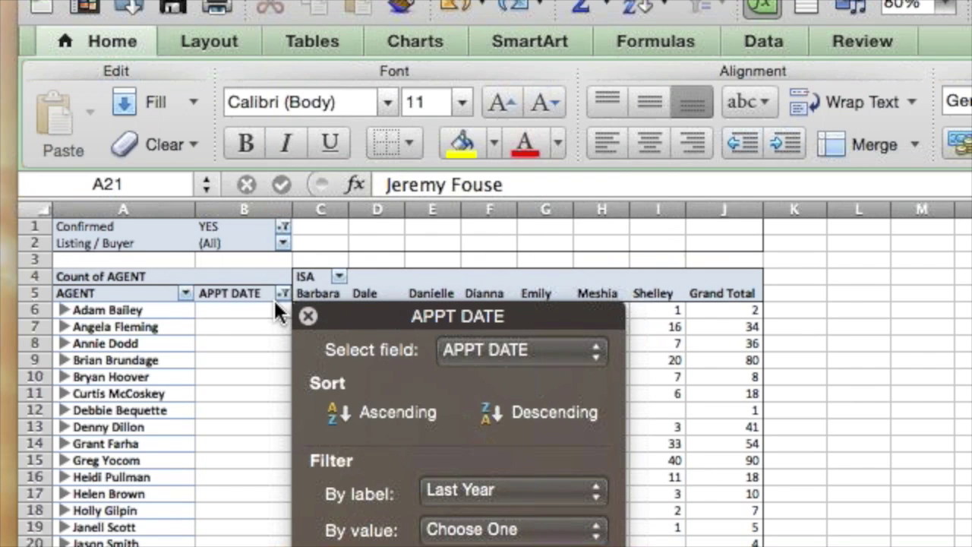
{"action": "key", "text": "Escape"}
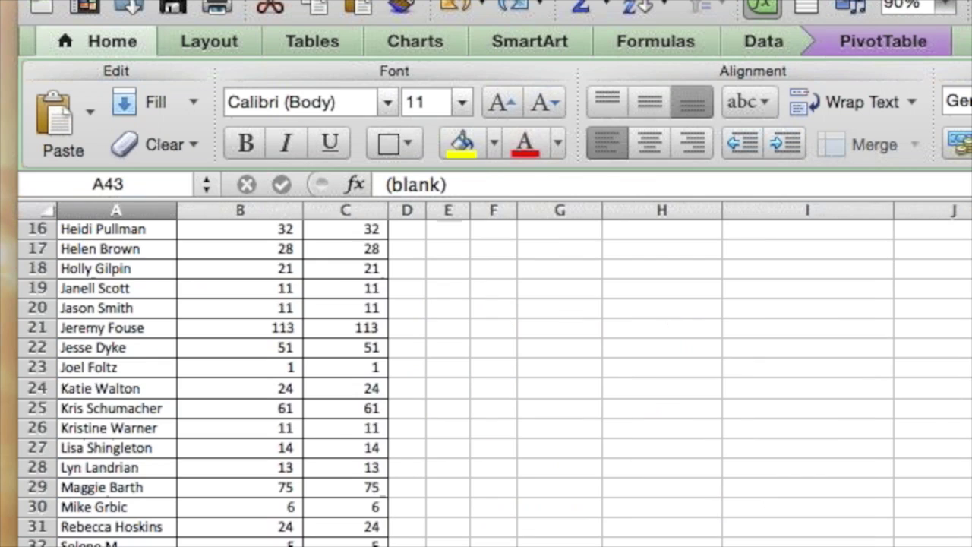
Inspect the dates included in the agent pivot's APPT DATE filter without changing them
{"action": "scroll", "coordinate": [494, 380], "scroll_direction": "up", "scroll_amount": 5}
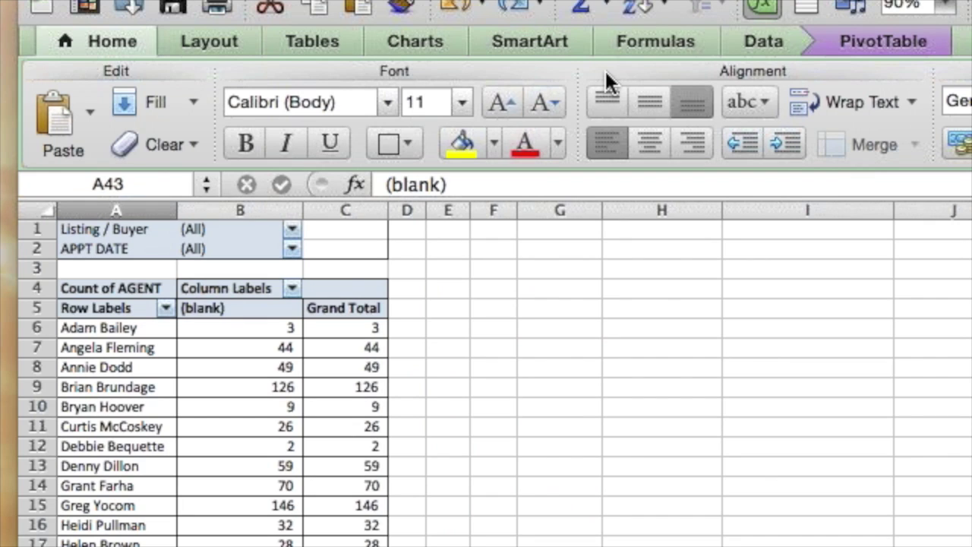
{"action": "left_click", "coordinate": [291, 248]}
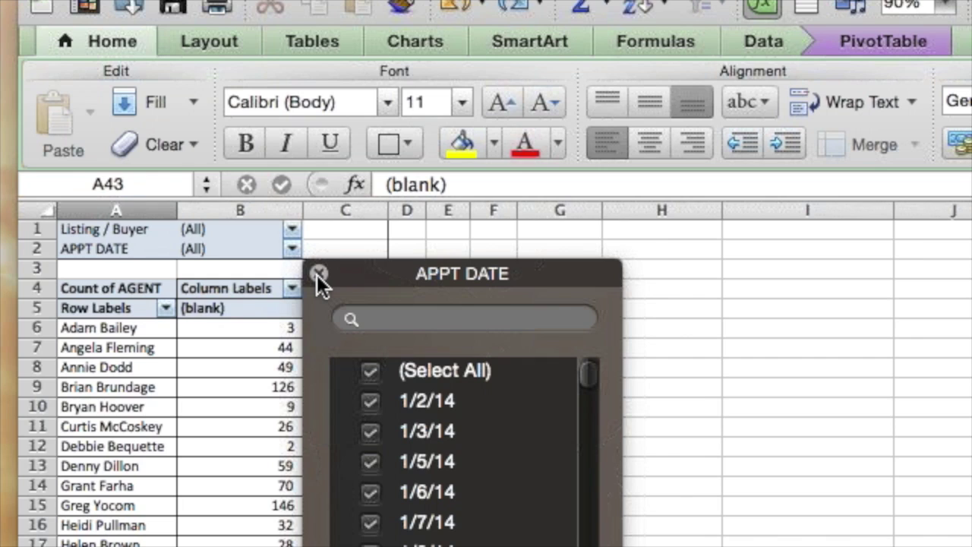
{"action": "scroll", "coordinate": [479, 517], "scroll_direction": "down", "scroll_amount": 5}
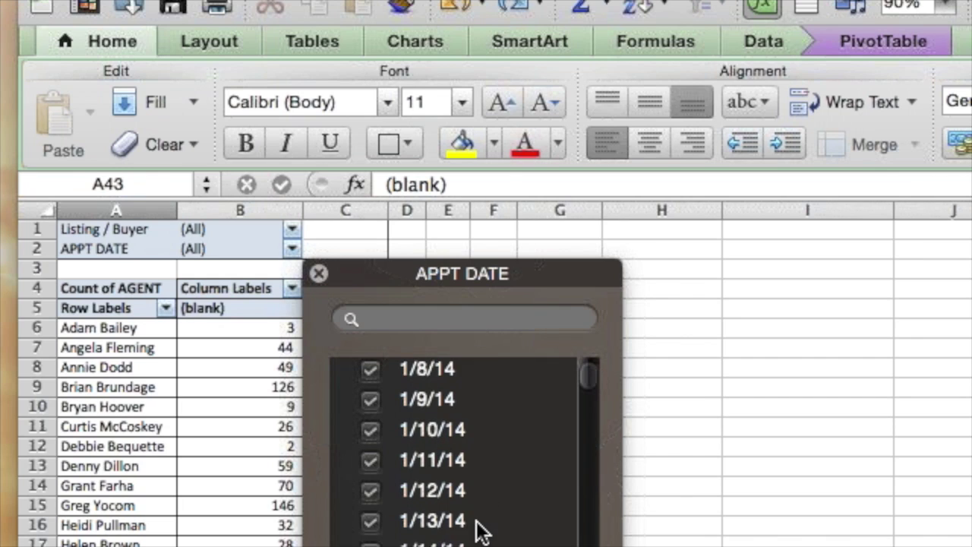
{"action": "scroll", "coordinate": [481, 494], "scroll_direction": "up", "scroll_amount": 5}
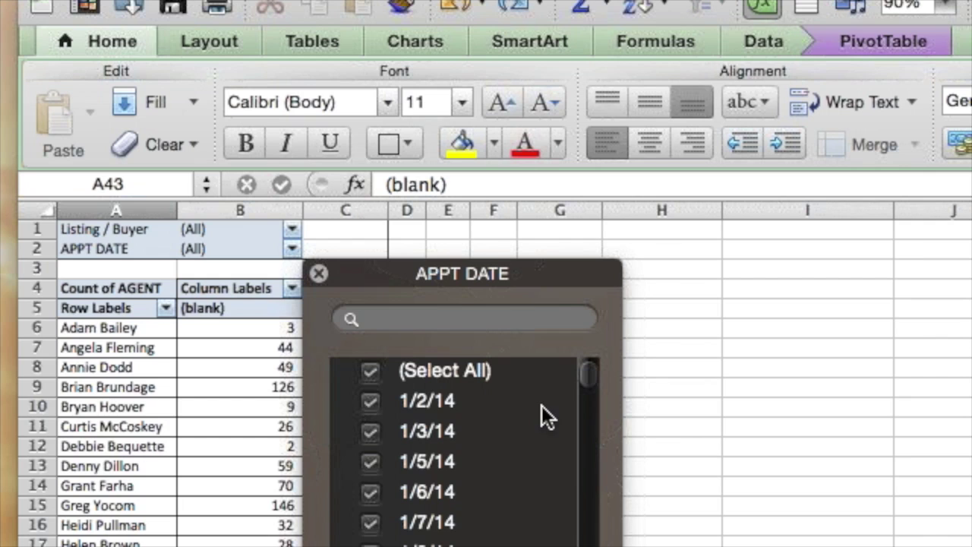
{"action": "left_click", "coordinate": [316, 274]}
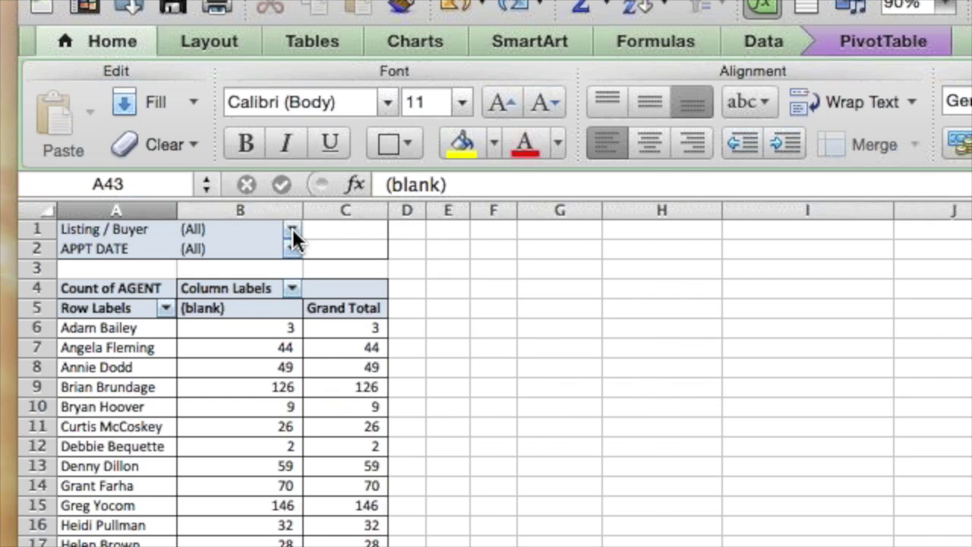
Check the Listing / Buyer filter choices, leaving the filter at (All)
{"action": "left_click", "coordinate": [292, 230]}
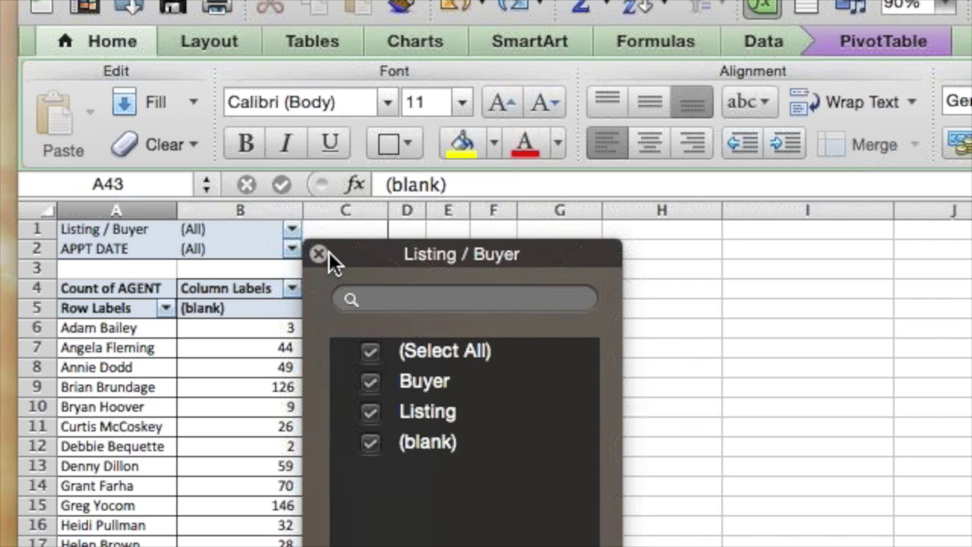
{"action": "left_click", "coordinate": [320, 254]}
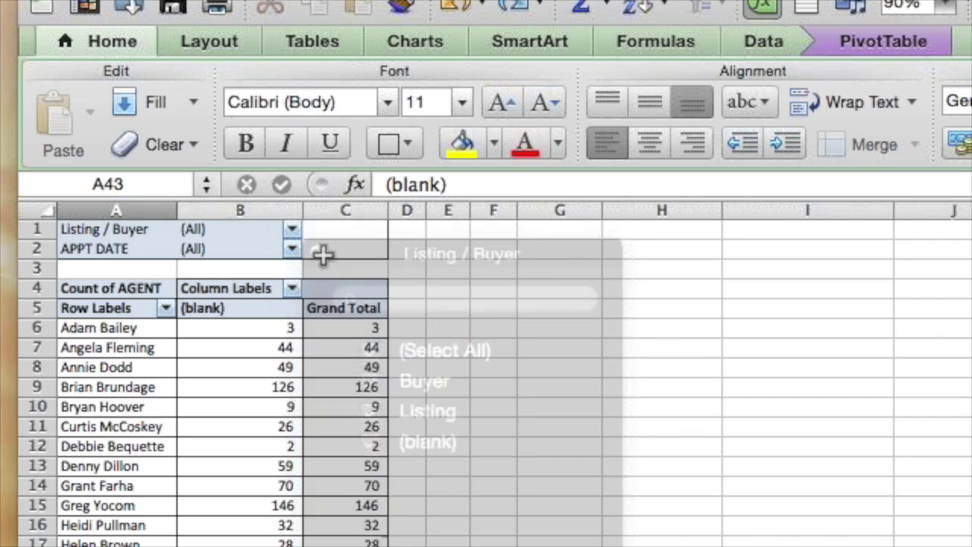
{"action": "scroll", "coordinate": [321, 254], "scroll_direction": "right", "scroll_amount": 5}
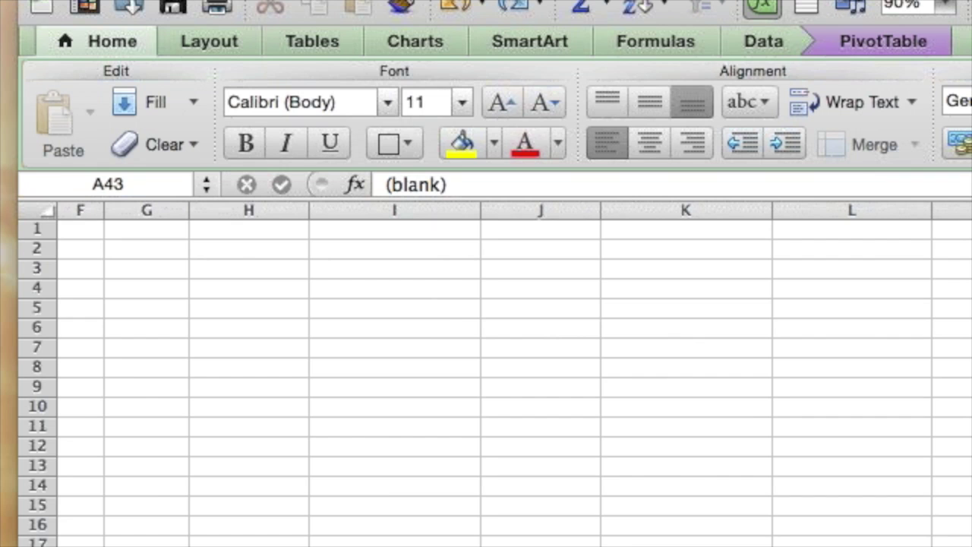
{"action": "scroll", "coordinate": [486, 372], "scroll_direction": "left", "scroll_amount": 5}
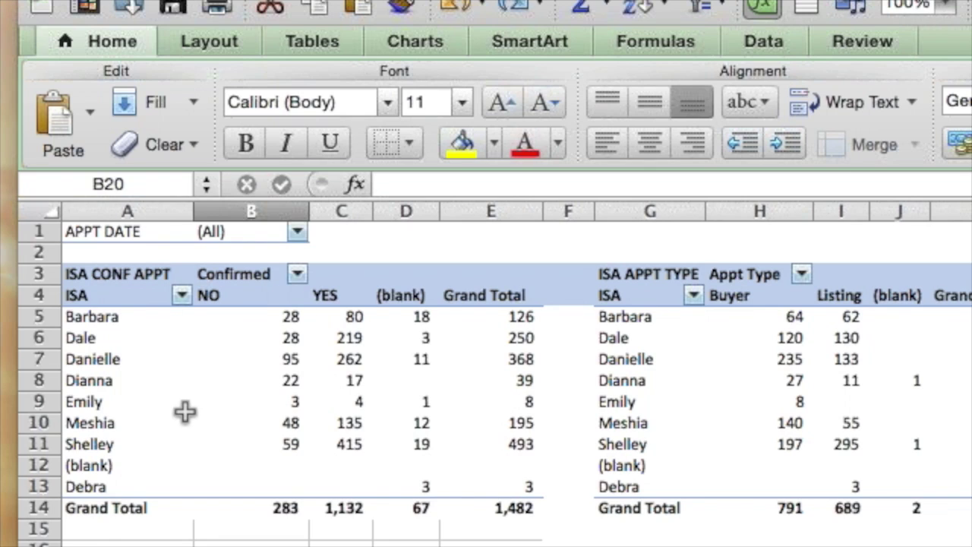
Inspect the ISA field's sort and filter options on the ISA CONF APPT pivot, unchanged
{"action": "left_click", "coordinate": [182, 296]}
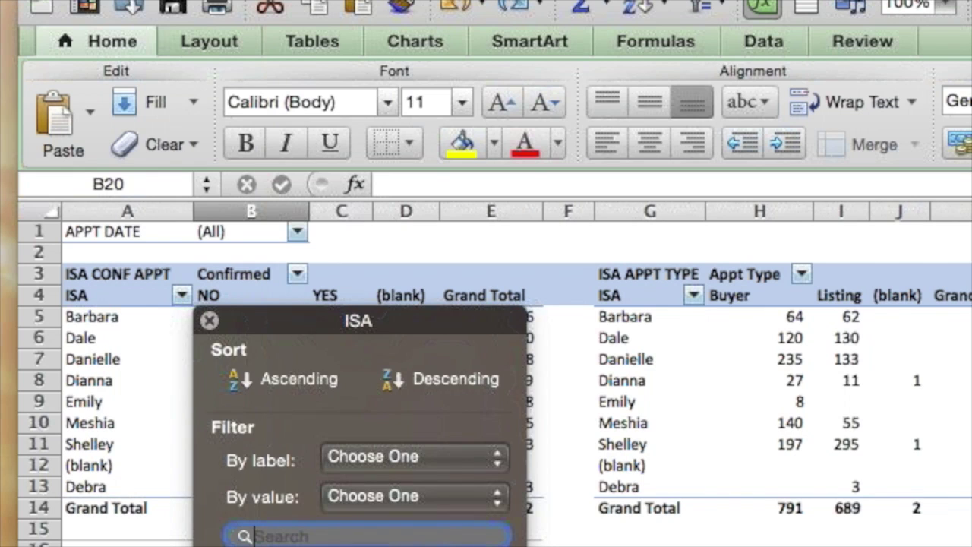
{"action": "left_click", "coordinate": [210, 320]}
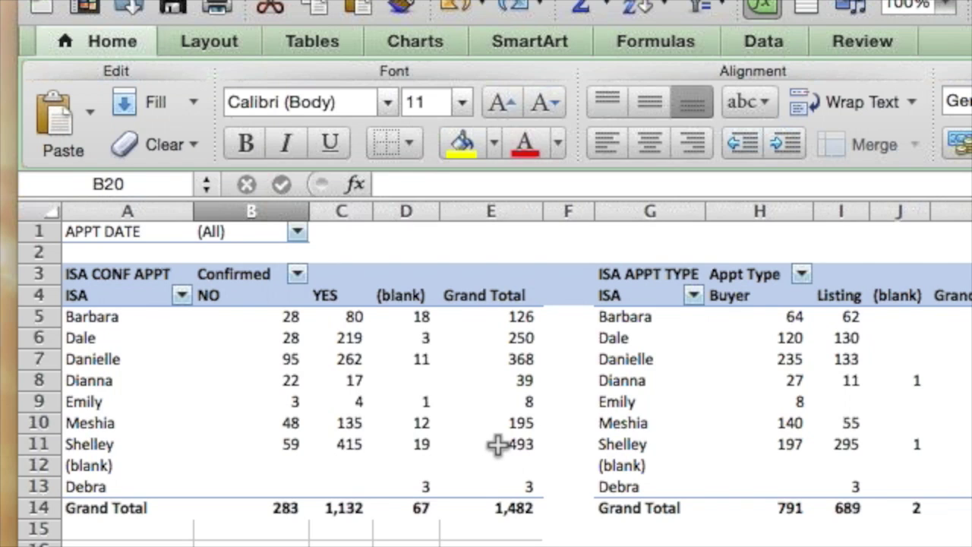
{"action": "scroll", "coordinate": [706, 377], "scroll_direction": "down", "scroll_amount": 2}
{"action": "scroll", "coordinate": [706, 377], "scroll_direction": "up", "scroll_amount": 2}
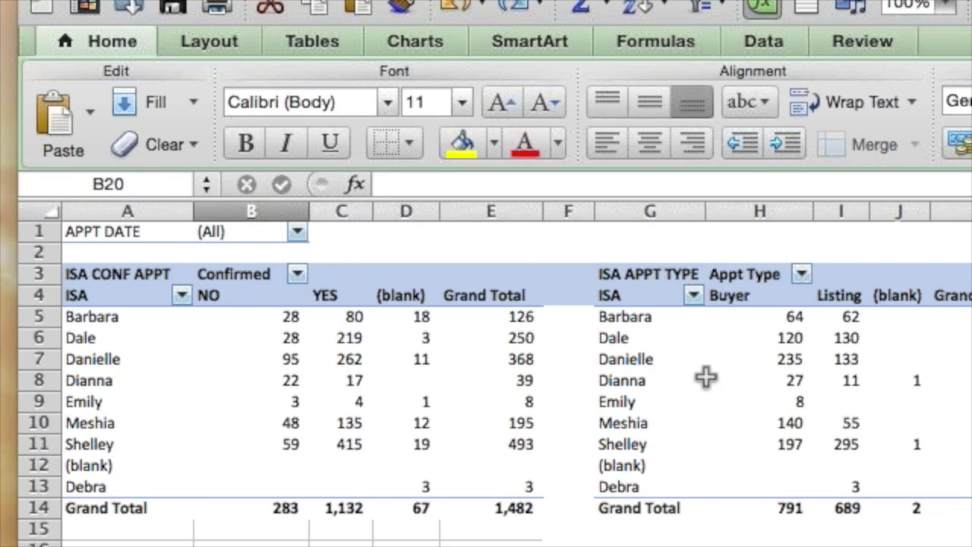
Browse the ISA label and value filter conditions on the ISA APPT TYPE pivot, leaving them unchanged
{"action": "left_click", "coordinate": [693, 295]}
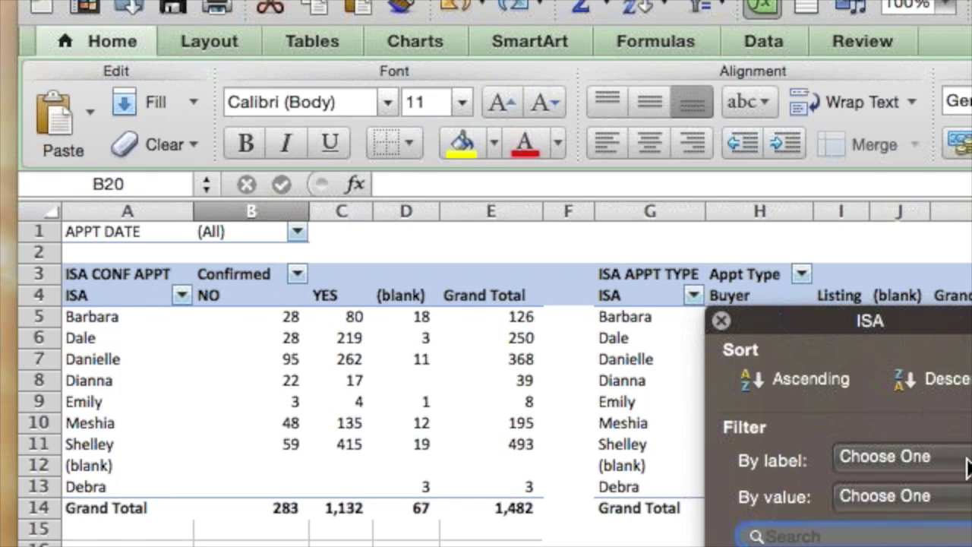
{"action": "left_click", "coordinate": [887, 457]}
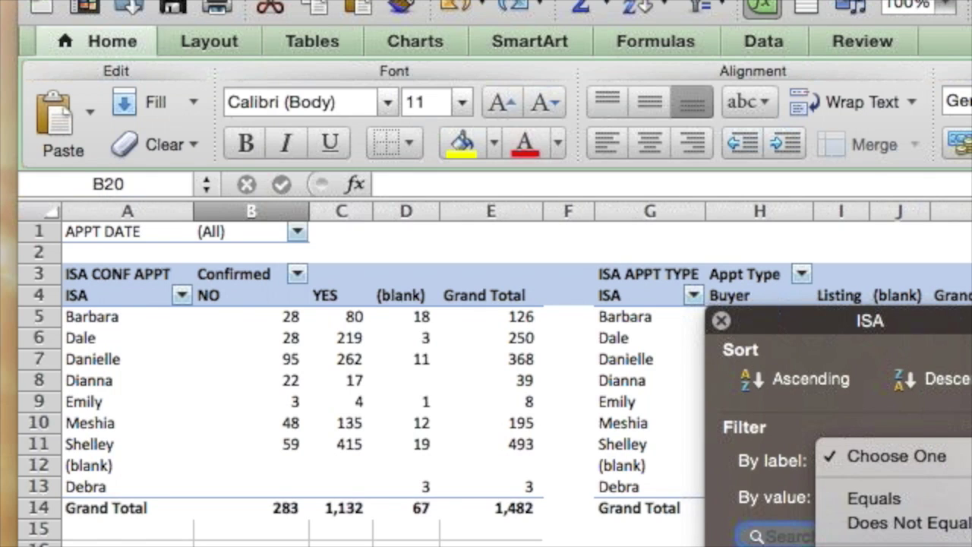
{"action": "left_click", "coordinate": [965, 455]}
{"action": "left_click", "coordinate": [949, 504]}
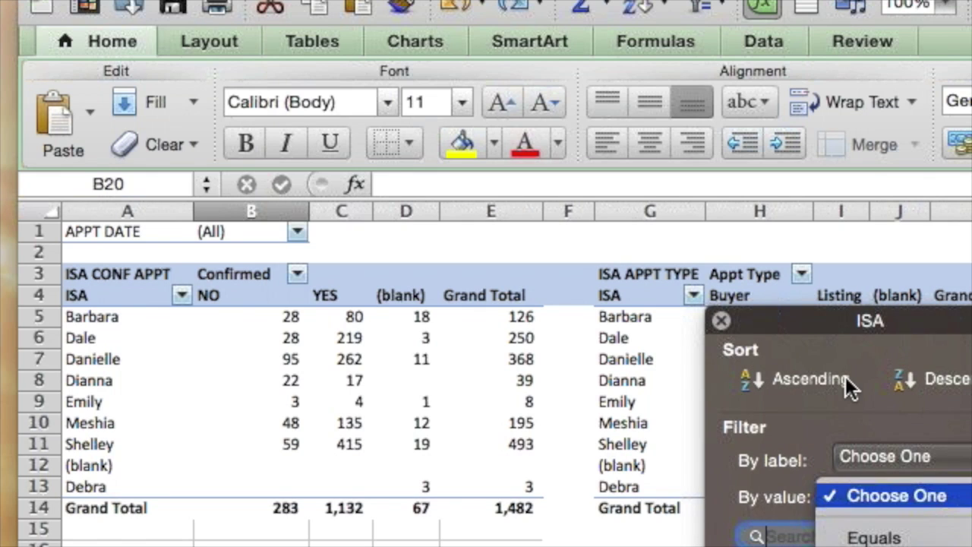
{"action": "left_click", "coordinate": [721, 320]}
{"action": "left_click", "coordinate": [177, 302]}
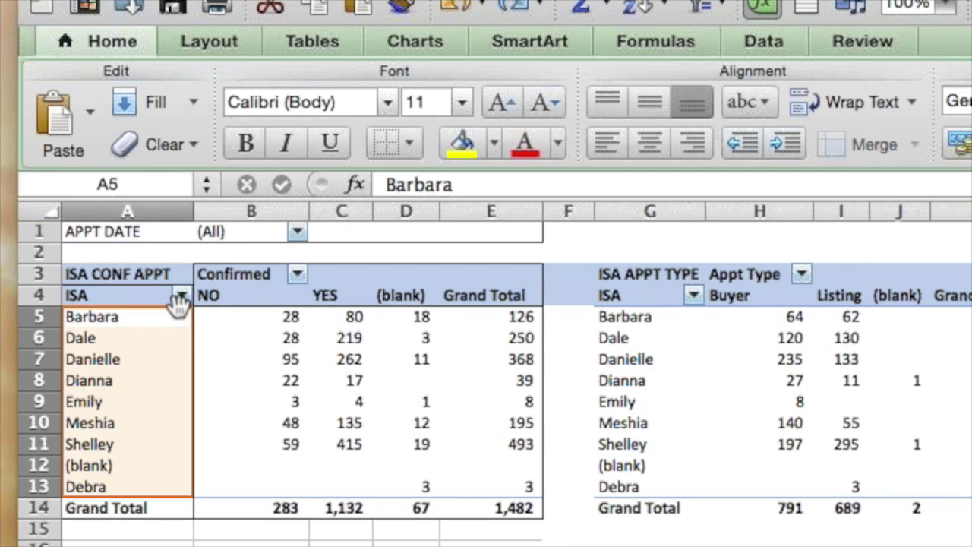
{"action": "left_click", "coordinate": [180, 297]}
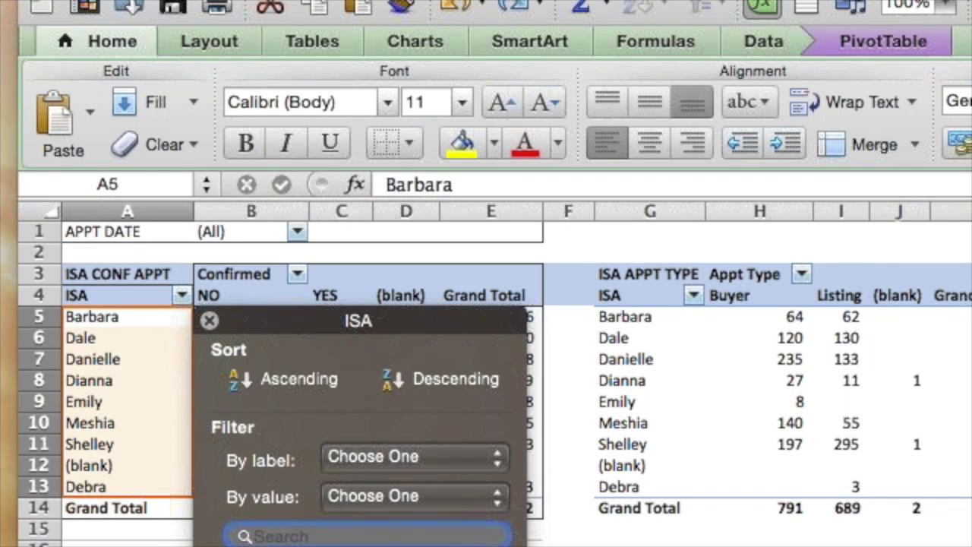
{"action": "left_click", "coordinate": [210, 321]}
{"action": "left_click", "coordinate": [306, 232]}
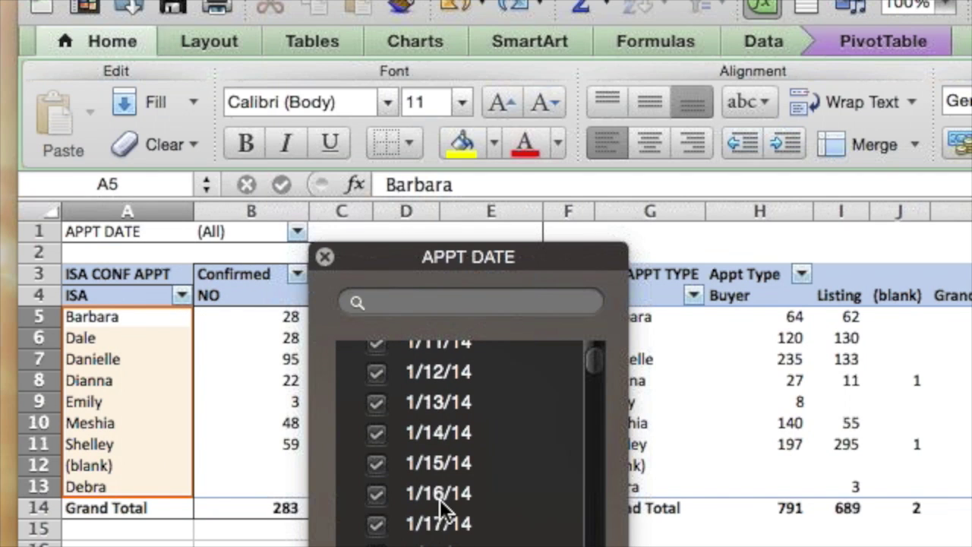
{"action": "scroll", "coordinate": [442, 508], "scroll_direction": "down", "scroll_amount": 10}
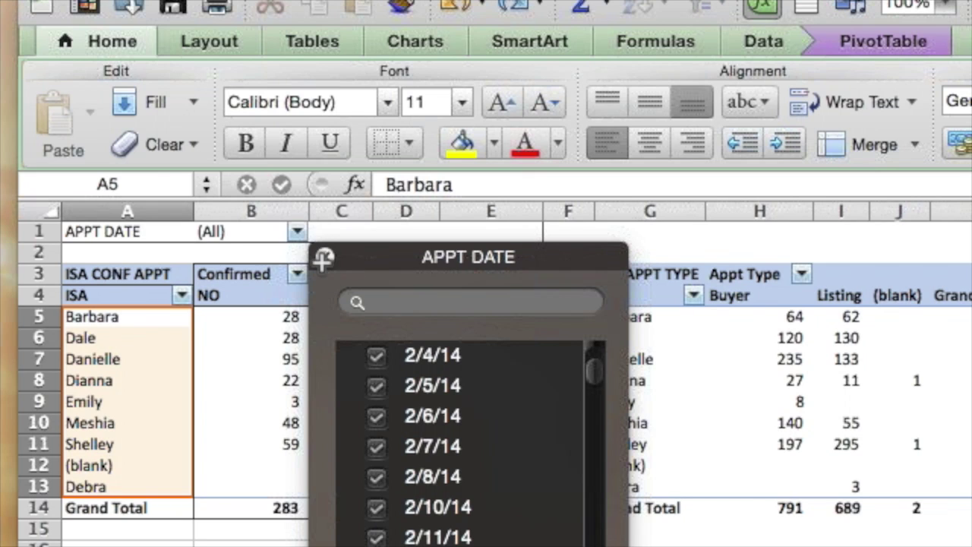
{"action": "left_click", "coordinate": [323, 258]}
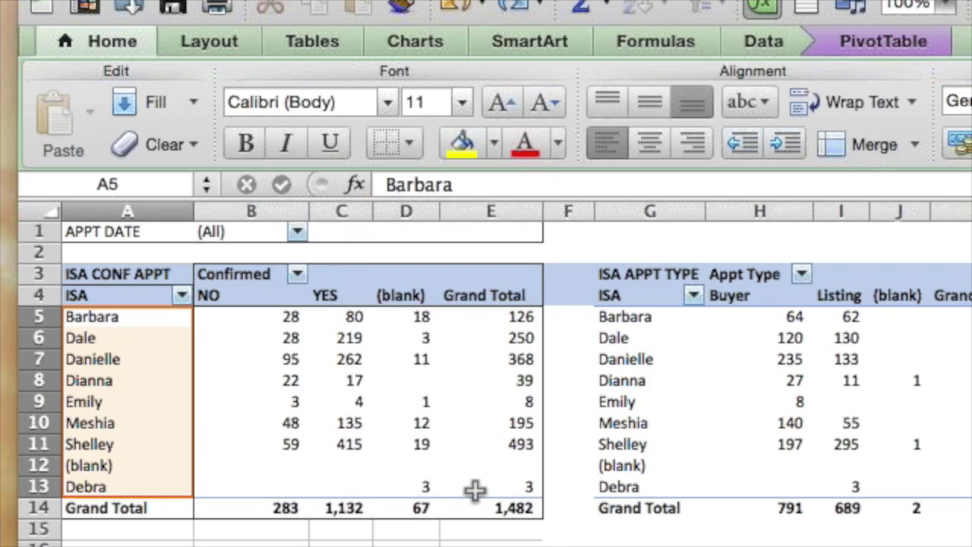